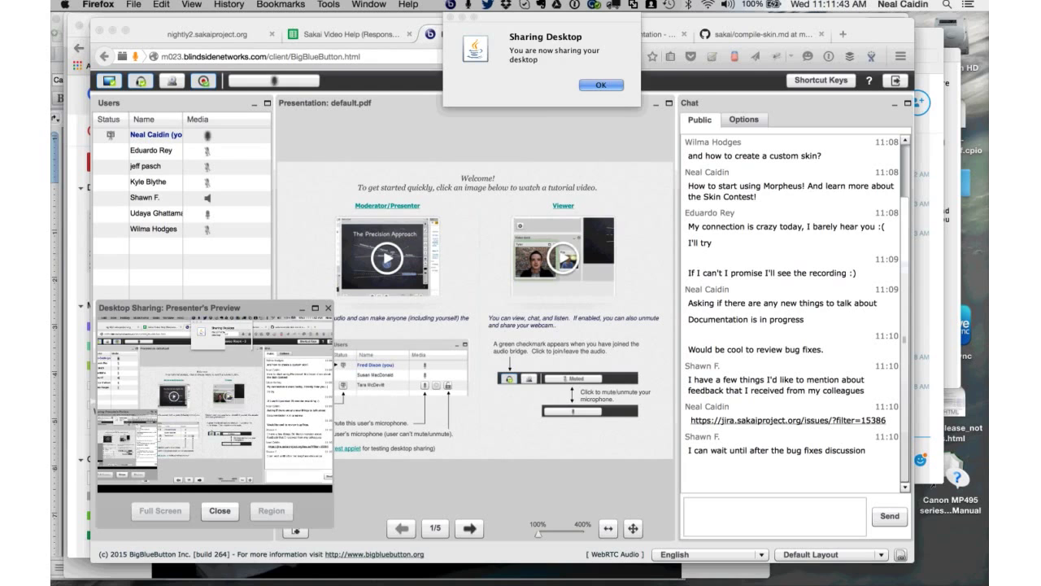
# - Dismiss the desktop-sharing notice and switch to the browser with the Morpheus issues list
pyautogui.press('Return')
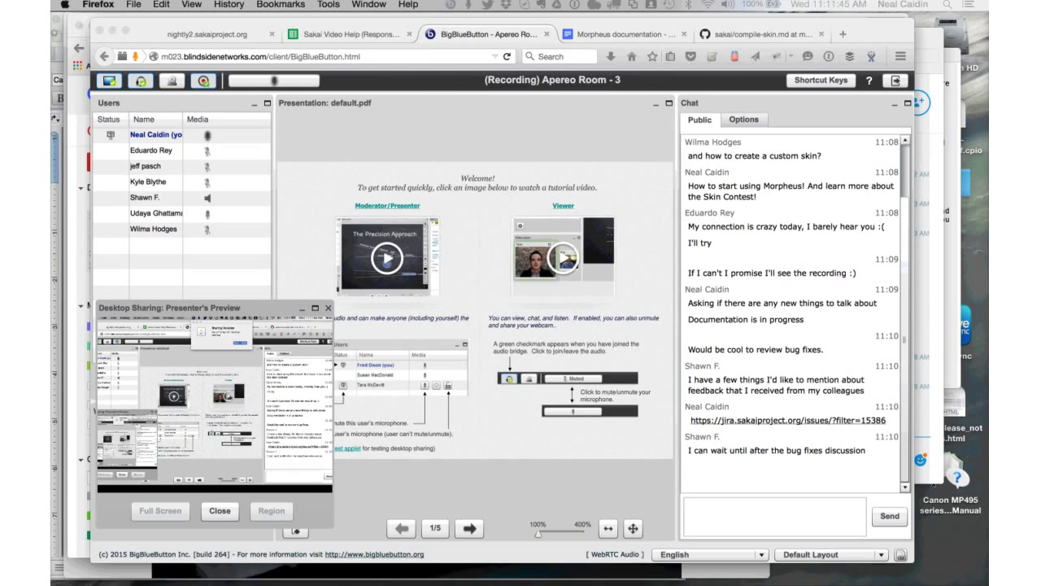
pyautogui.press('super+Tab')
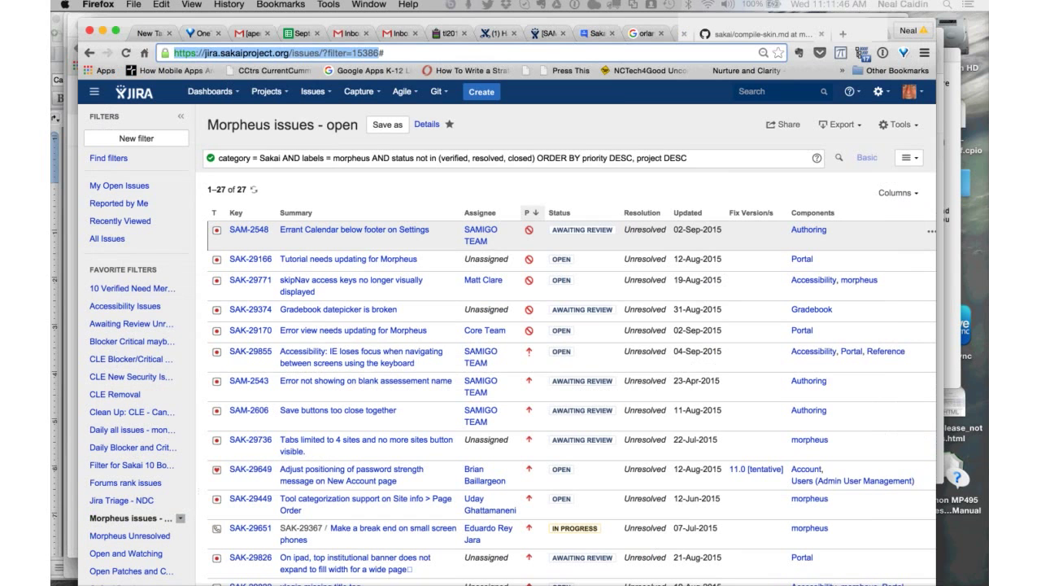
pyautogui.press('super+grave')
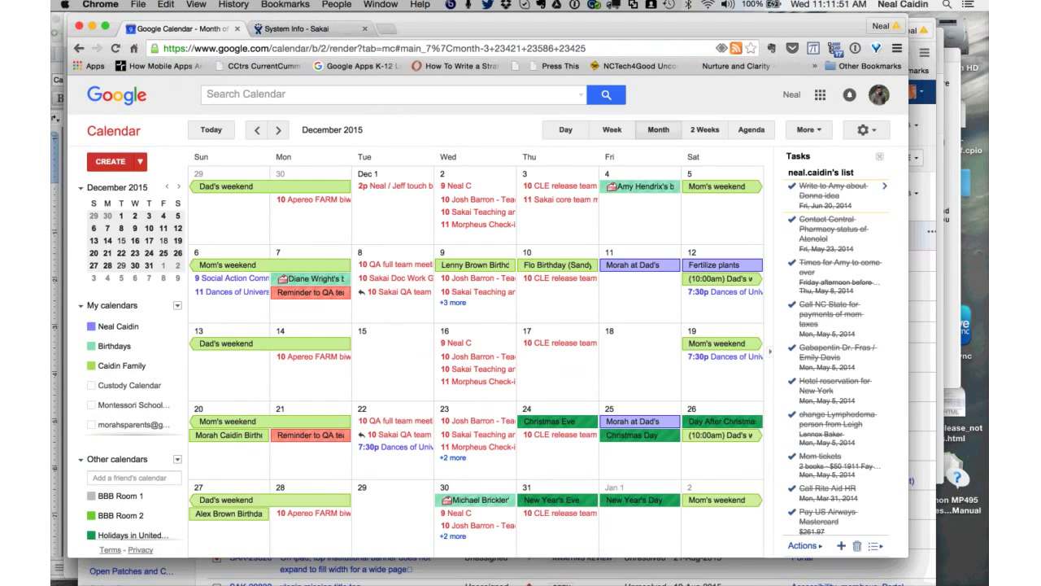
# - Cycle between the meeting room and browser windows, ending with the meeting room in front
pyautogui.moveTo(269, 573)
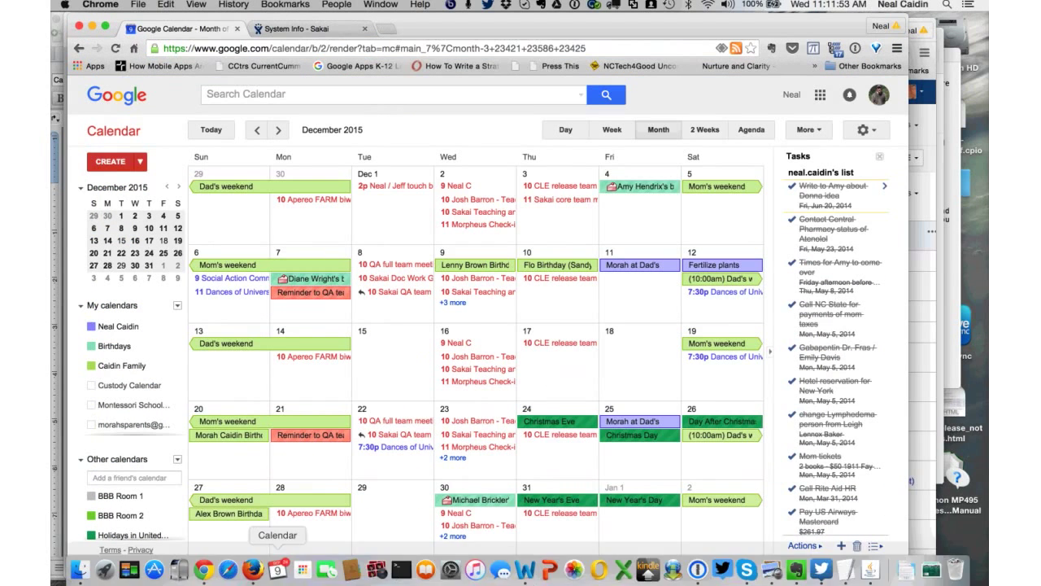
pyautogui.click(253, 569)
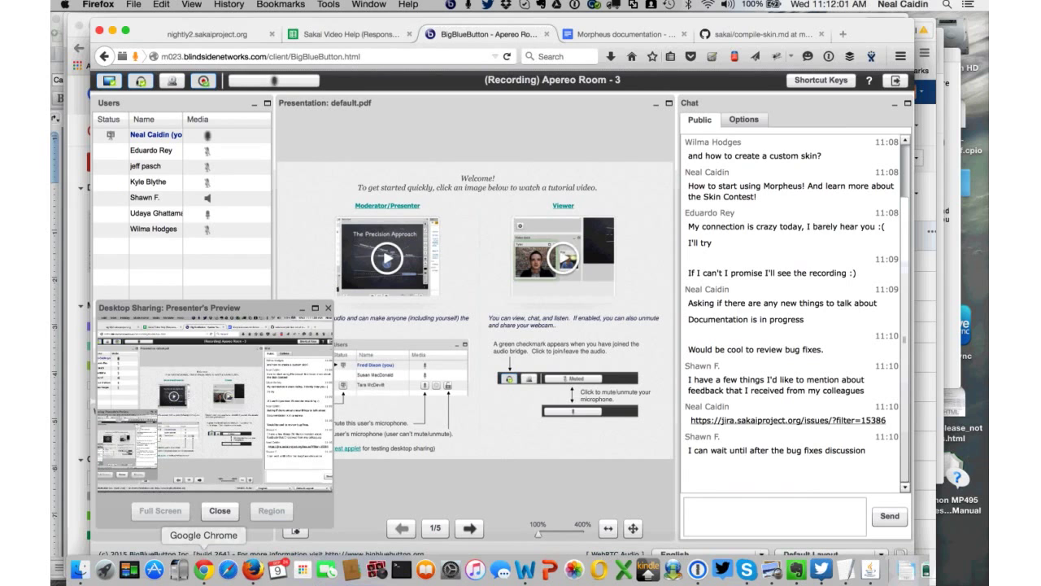
pyautogui.click(204, 569)
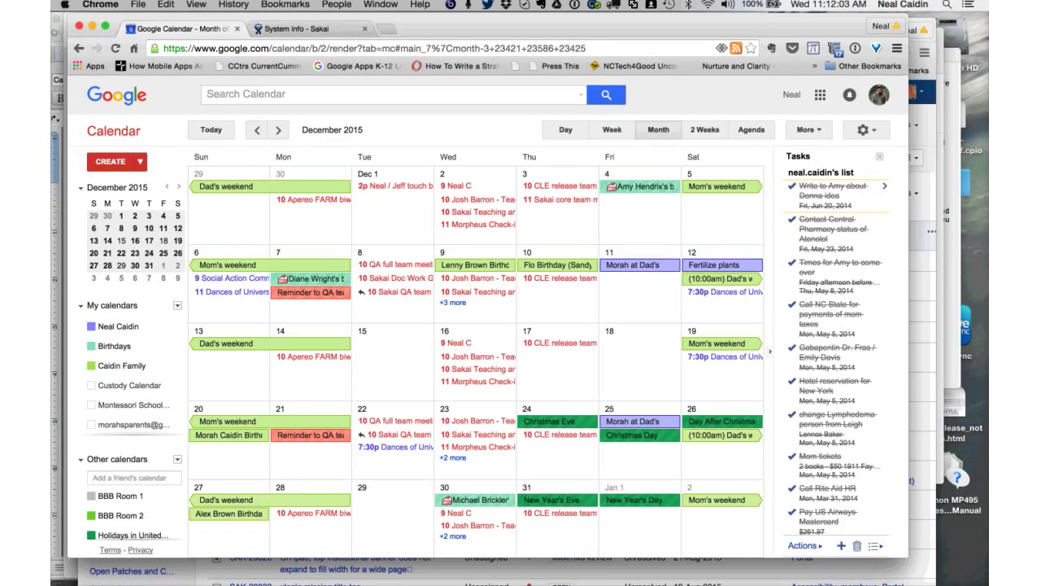
pyautogui.press('super+grave')
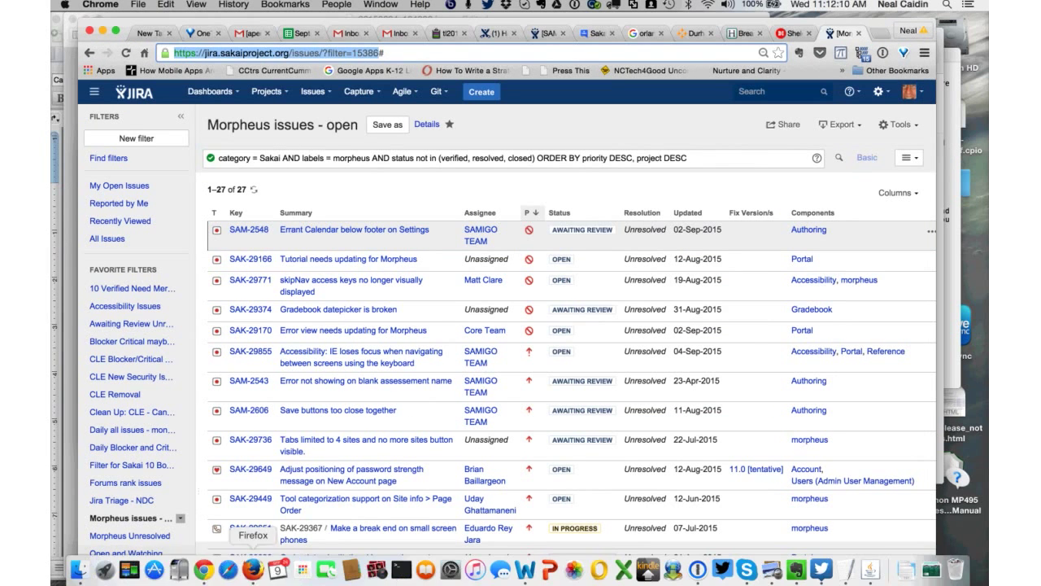
pyautogui.click(253, 569)
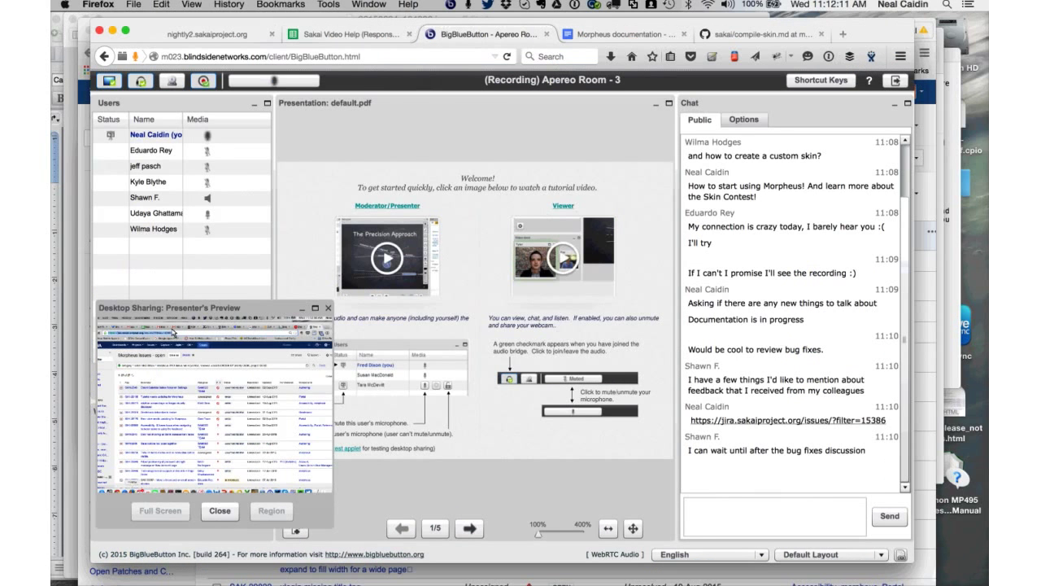
# - Bring Chrome with the 'Morpheus issues - open' filter of 27 issues to the front
pyautogui.press('super+Tab')
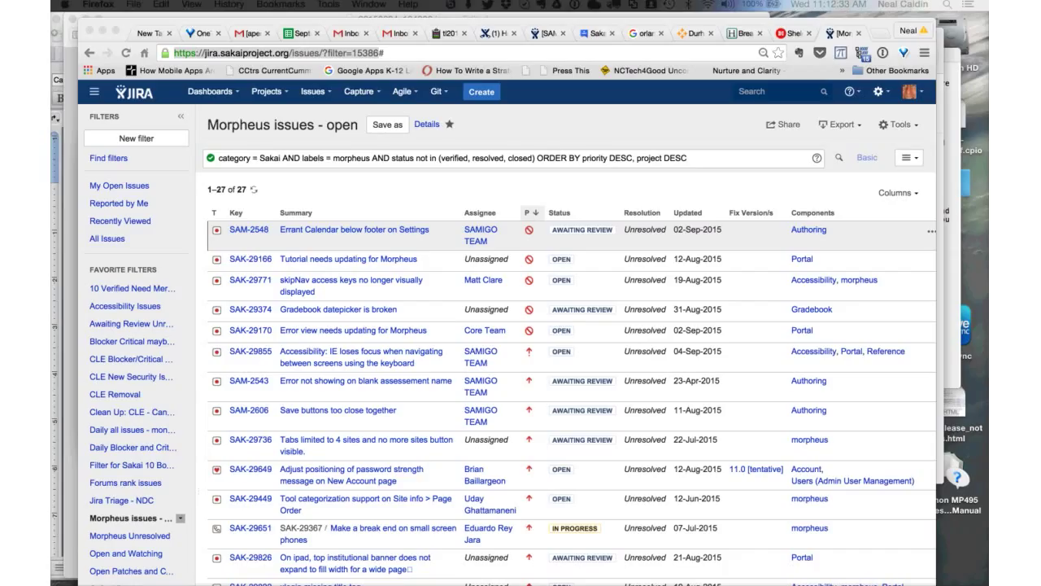
pyautogui.press('super+Tab')
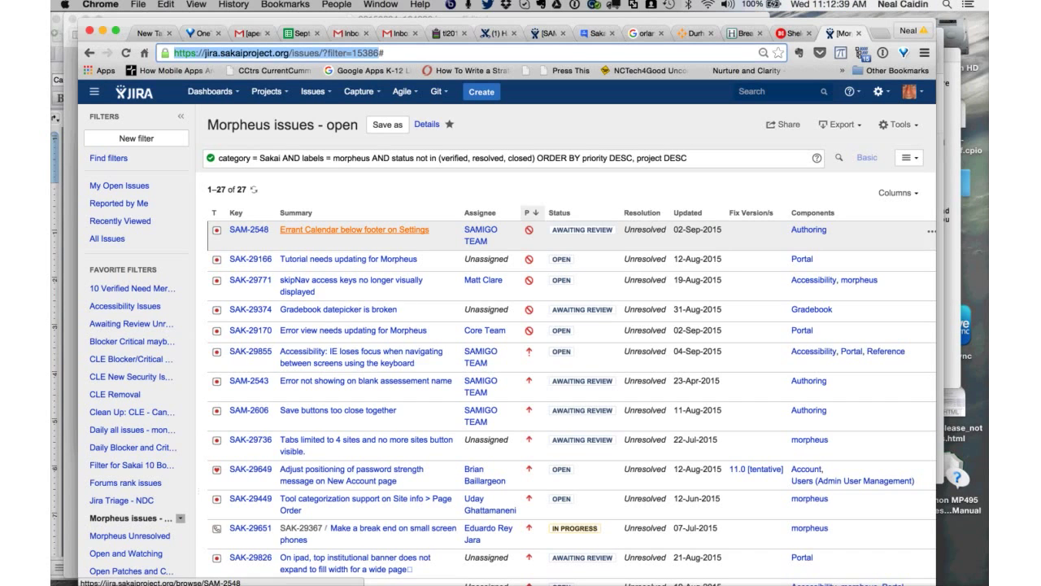
# - Open and scroll through SAM-2548, then advance to SAK-29166 'Tutorial needs updating for Morpheus'
pyautogui.click(354, 229)
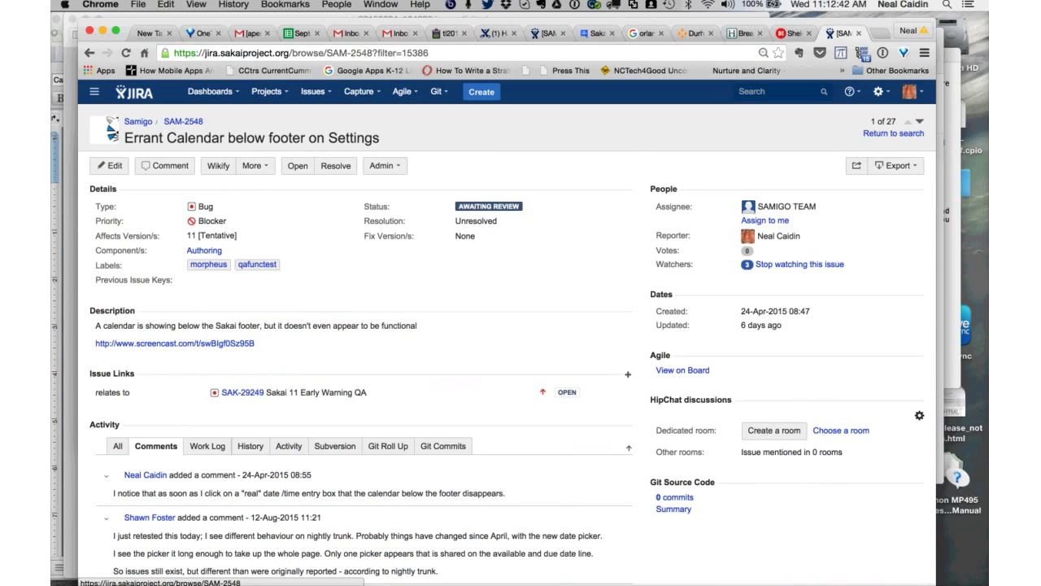
pyautogui.scroll(-1, 260, 333)
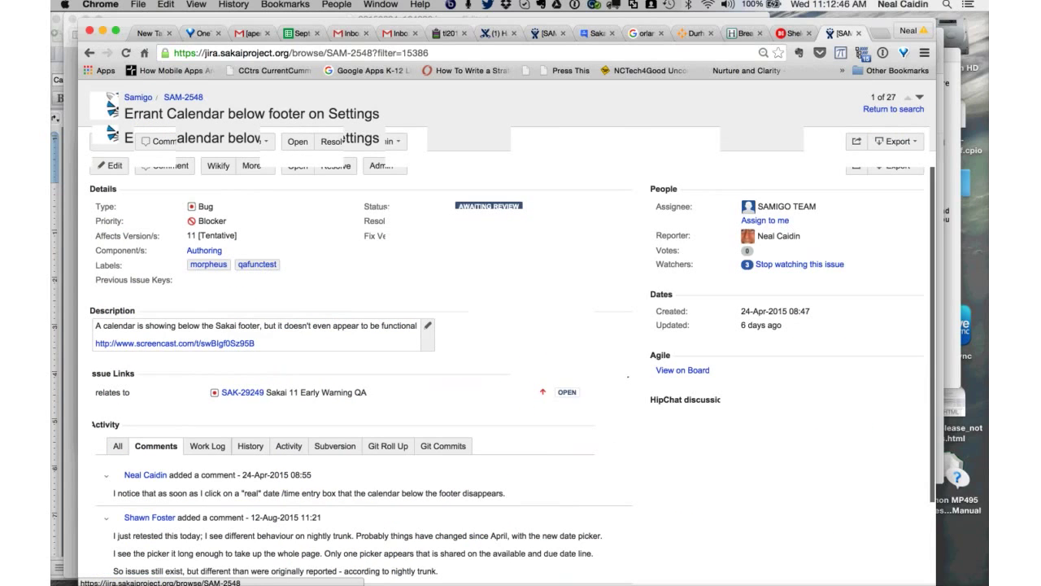
pyautogui.scroll(1, 505, 334)
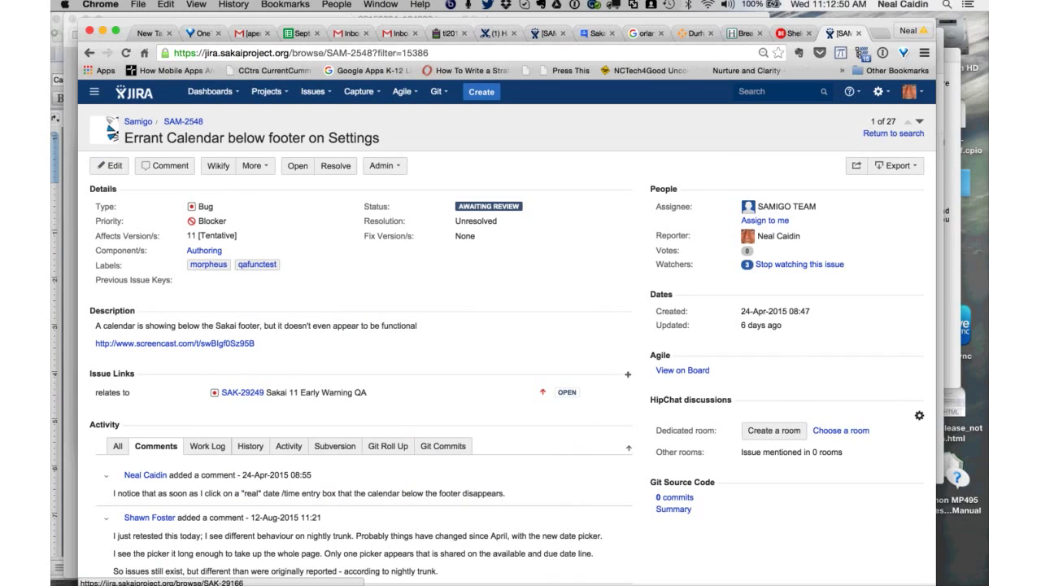
pyautogui.press('j')
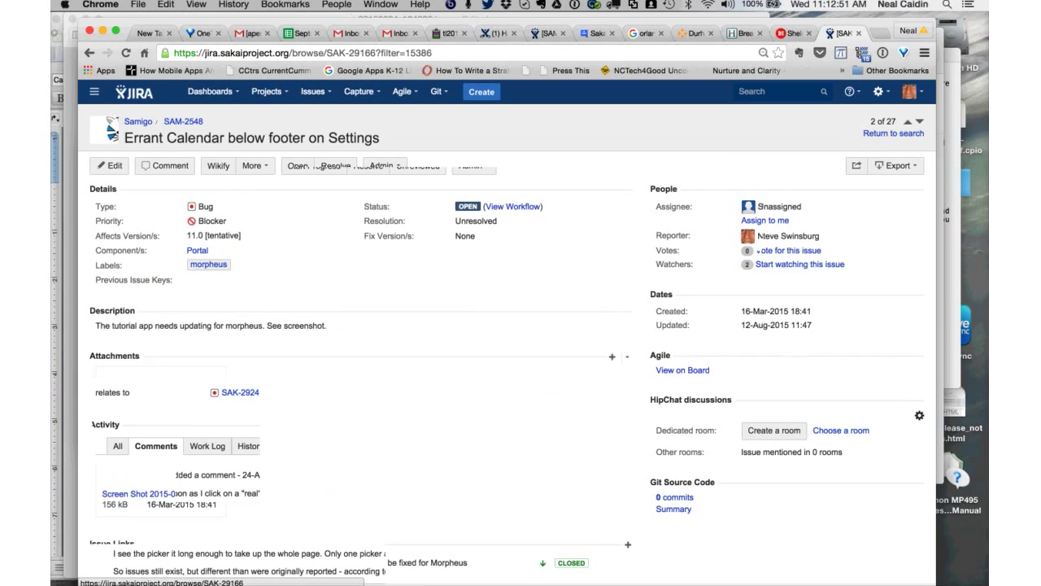
pyautogui.press('k')
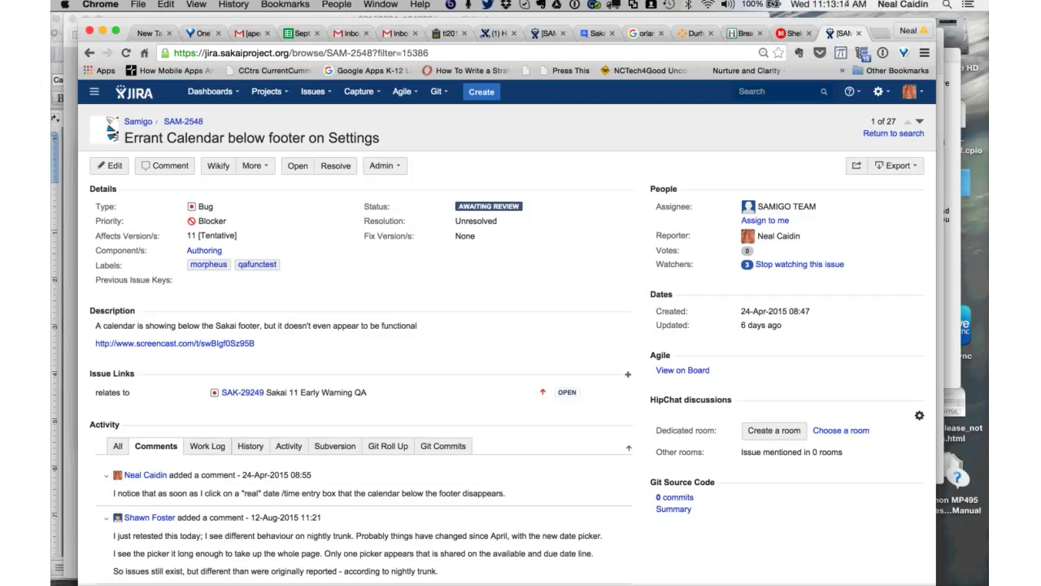
pyautogui.press('j')
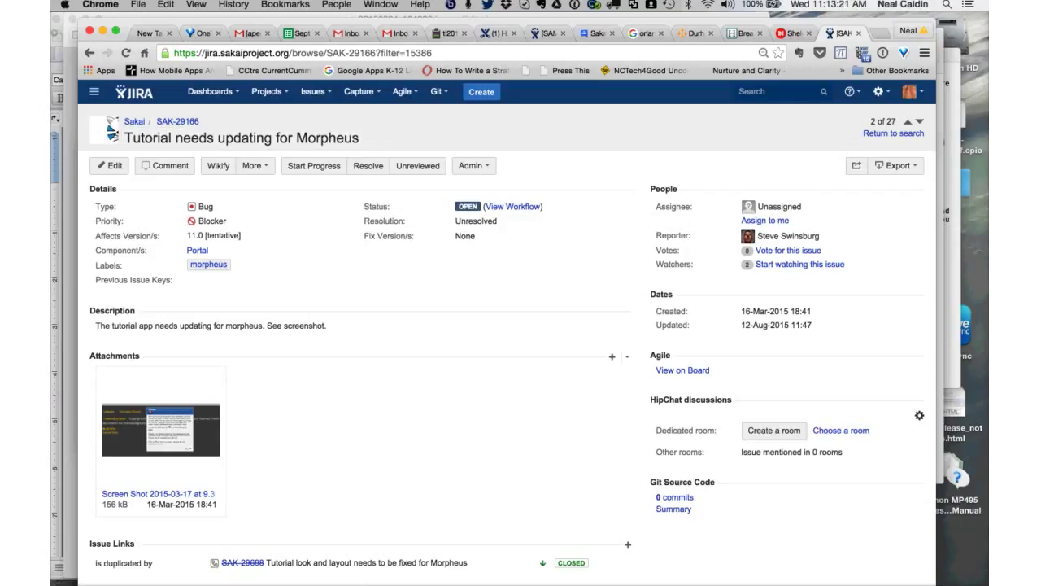
# - Scroll through SAK-29166's comments, then advance to SAK-29771 about skipNav access keys
pyautogui.scroll(-1, 504, 325)
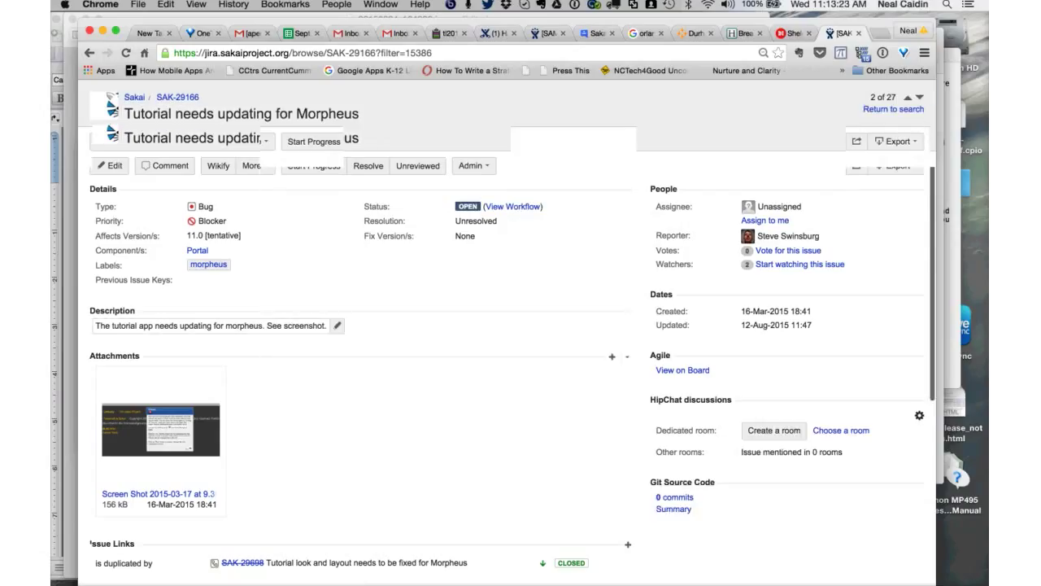
pyautogui.scroll(-5, 505, 325)
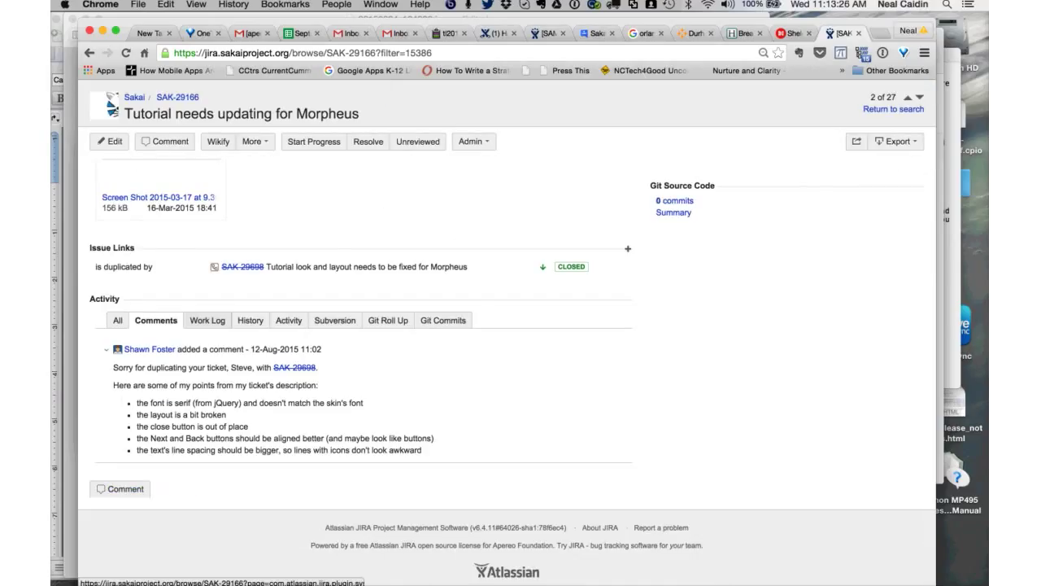
pyautogui.scroll(5, 504, 326)
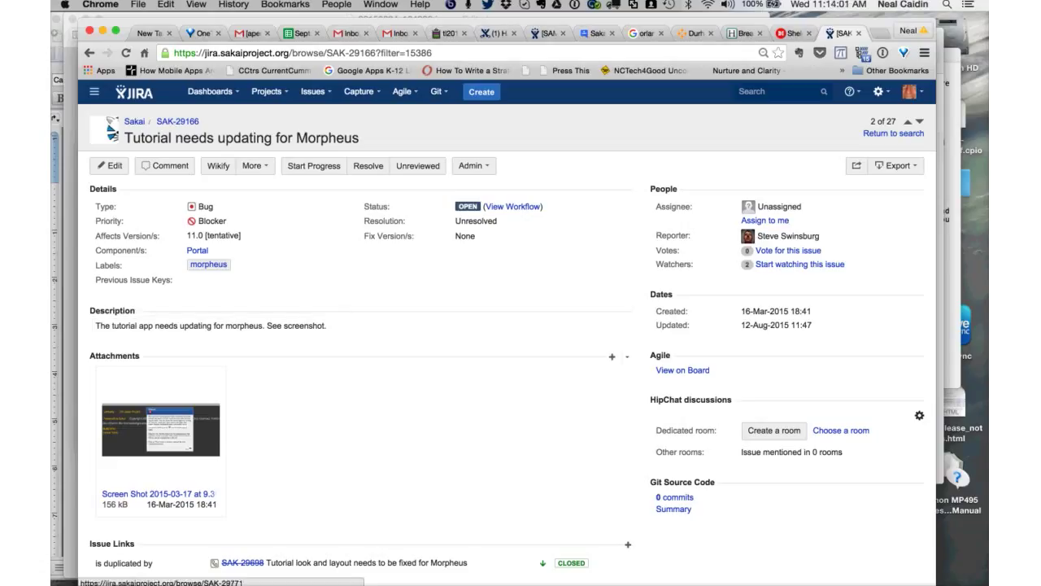
pyautogui.press('j')
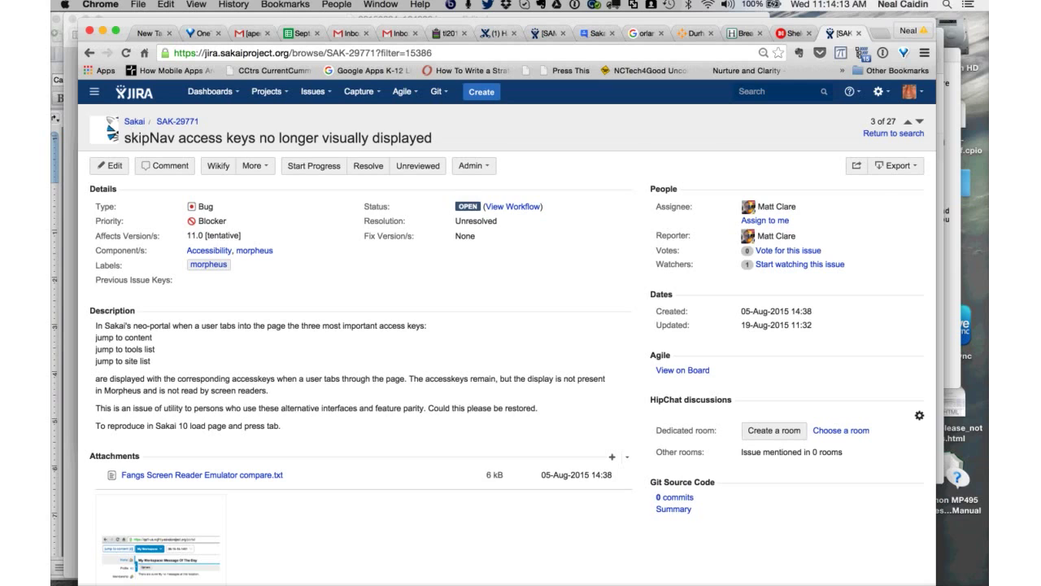
# - Reassign SAK-29771 to a suggested team member, then advance to SAK-29374 'Gradebook datepicker is broken'
pyautogui.scroll(-2, 326, 338)
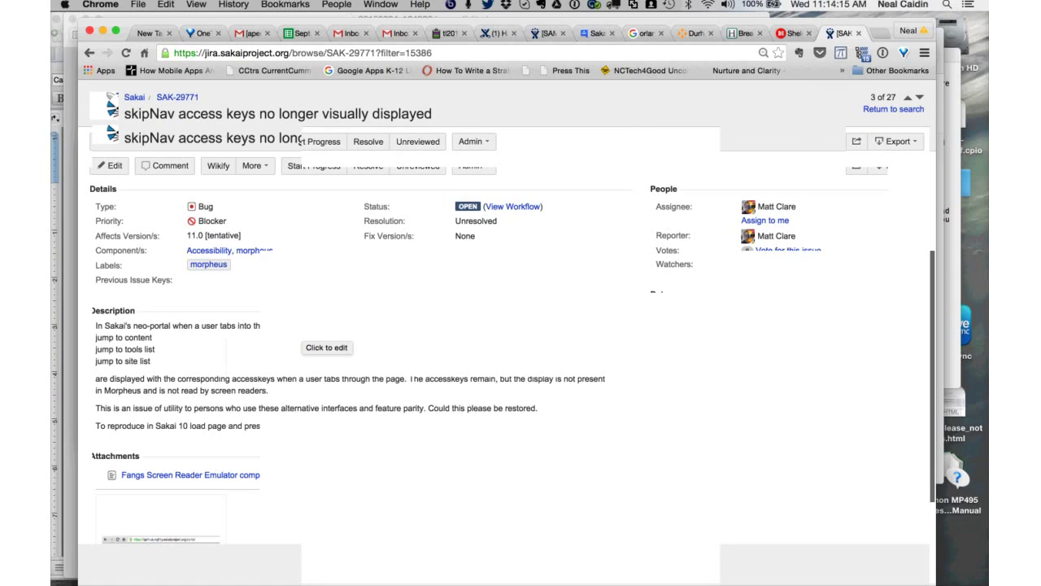
pyautogui.scroll(1, 325, 338)
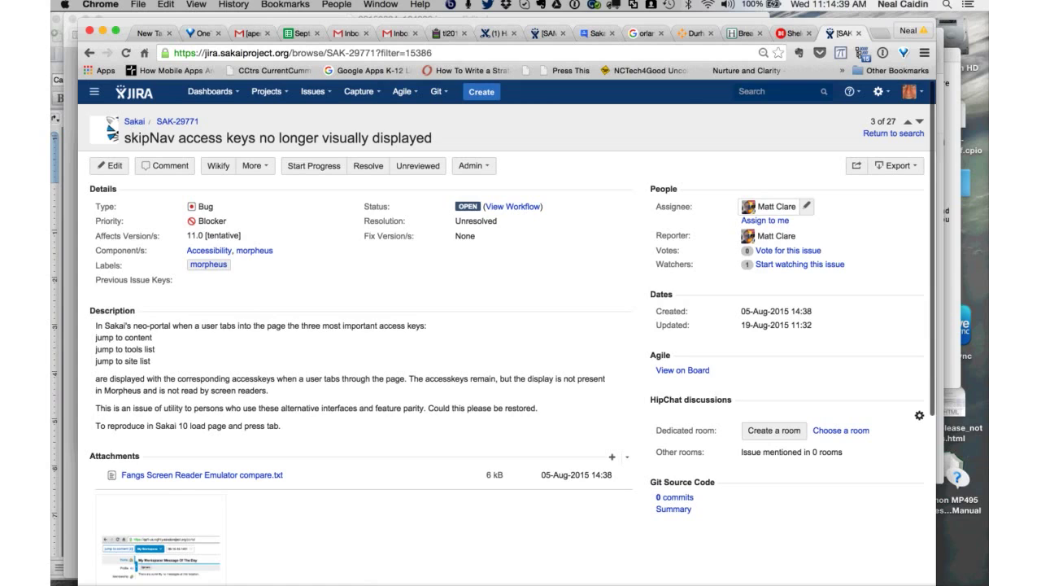
pyautogui.moveTo(777, 207)
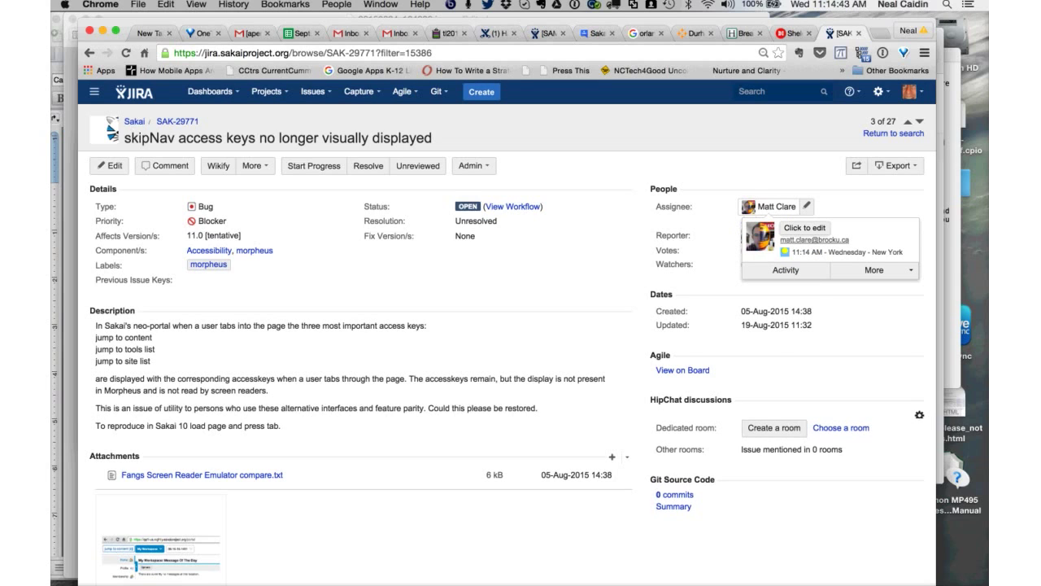
pyautogui.click(777, 206)
pyautogui.write('Eduar')
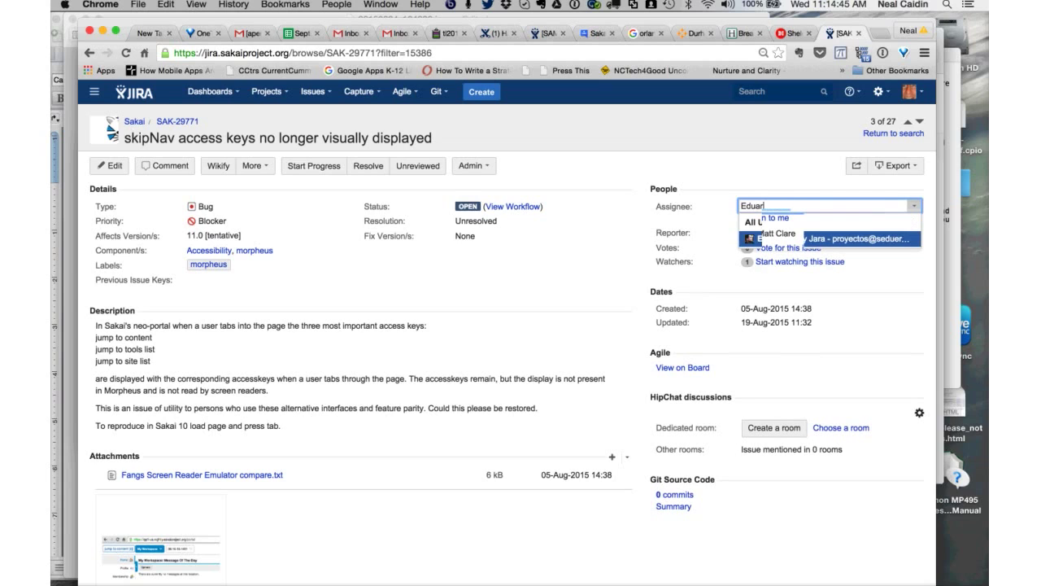
pyautogui.press('Return')
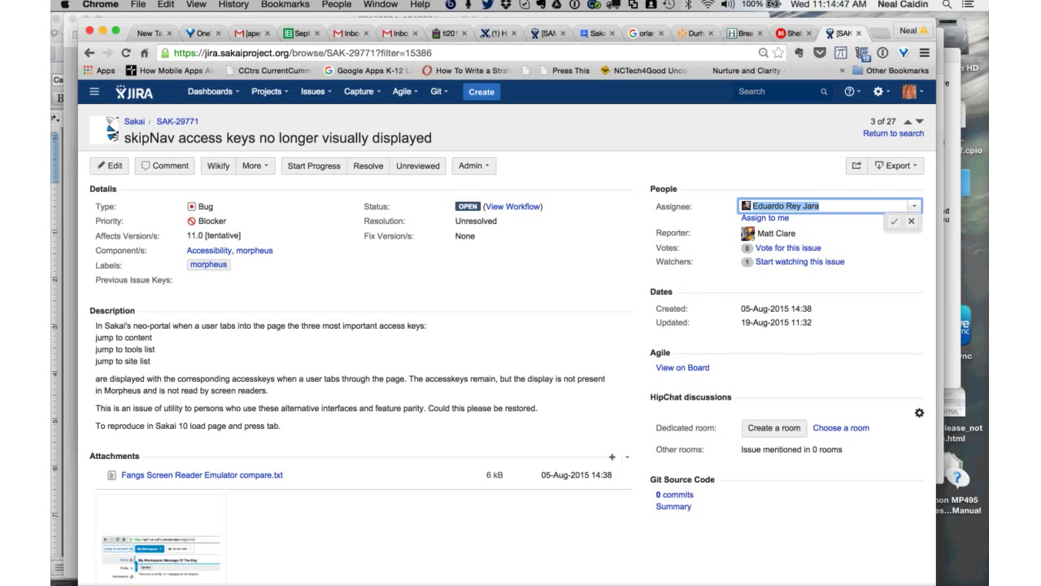
pyautogui.press('Return')
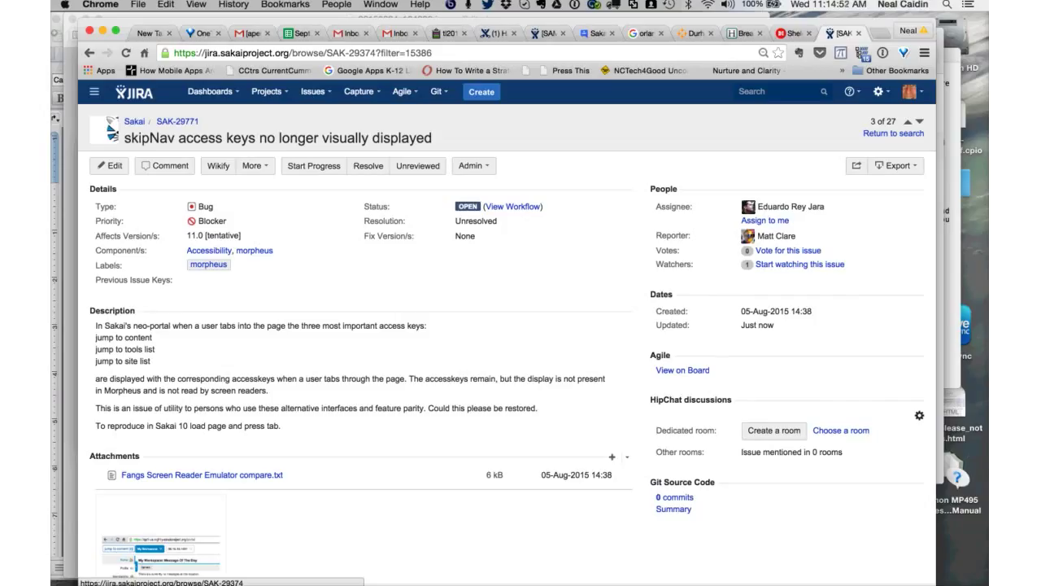
pyautogui.press('j')
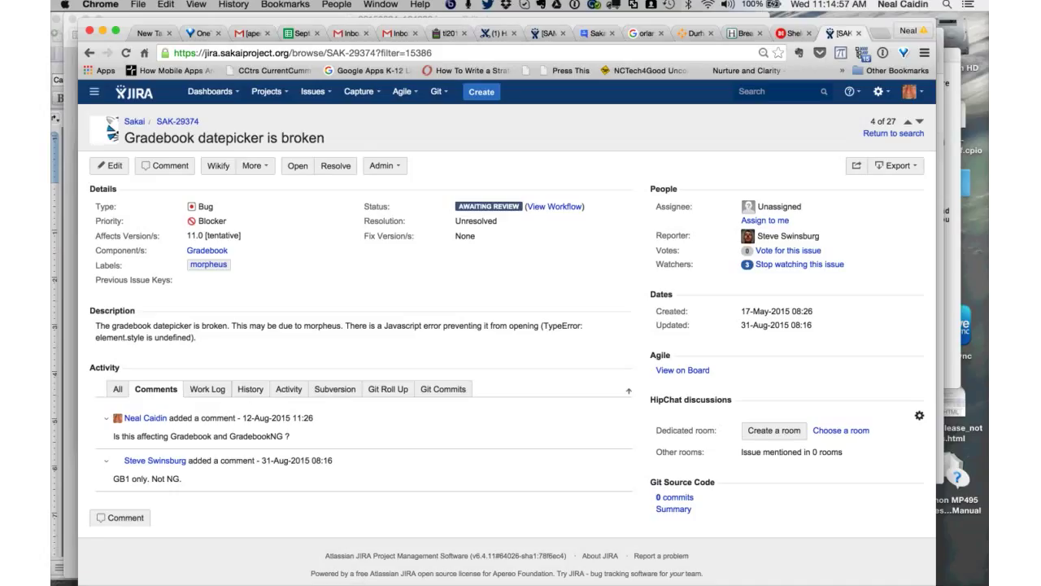
# - Assign SAK-29374 to its reporter, picked from the Assignee suggestions
pyautogui.scroll(-1, 505, 326)
pyautogui.click(773, 206)
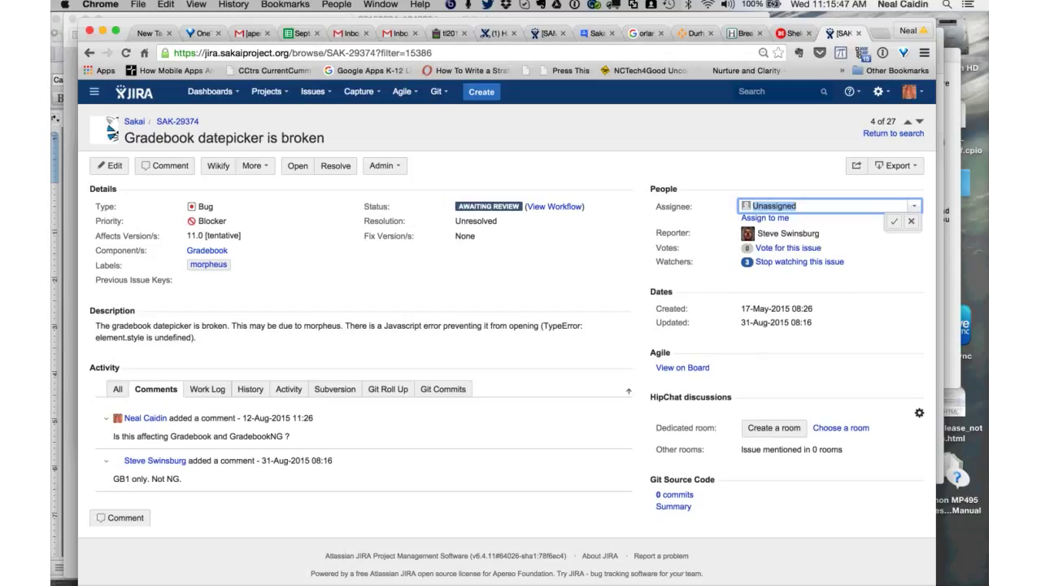
pyautogui.write('Steve')
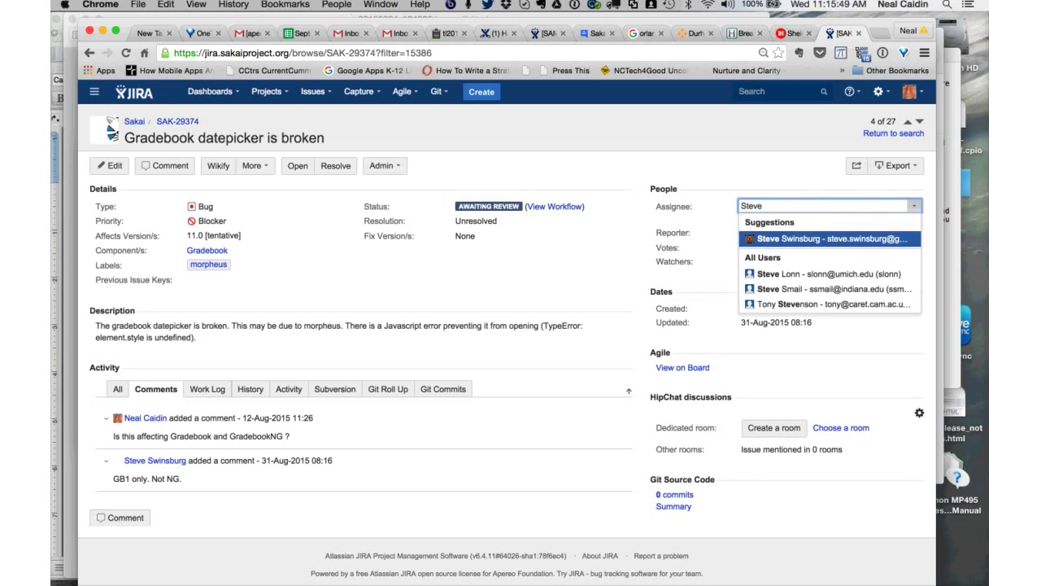
pyautogui.press('Return')
pyautogui.press('Return')
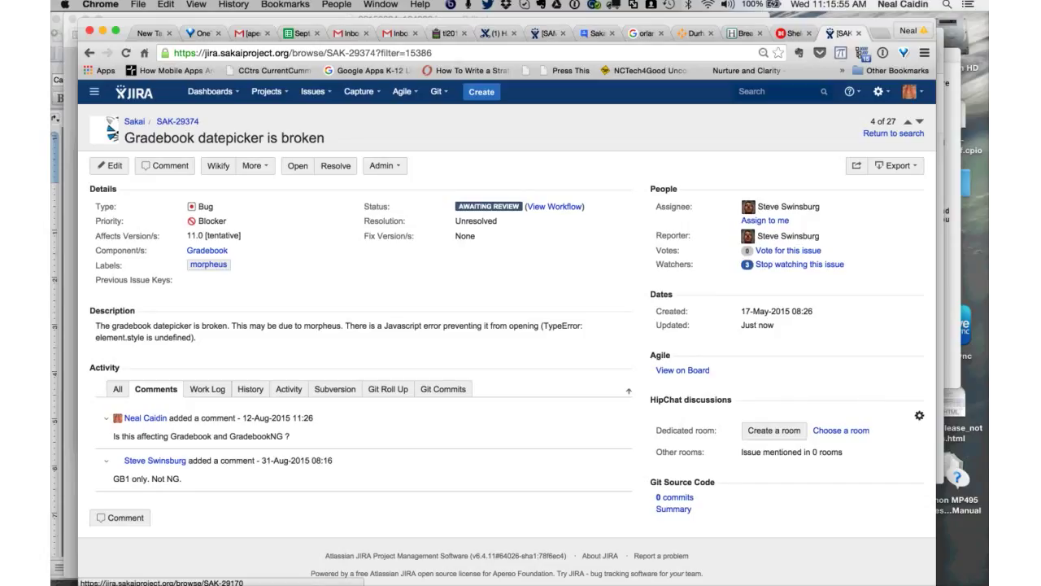
# - Set SAK-29374's status to Open, then go on to SAK-29170 'Error view needs updating for Morpheus'
pyautogui.press('j')
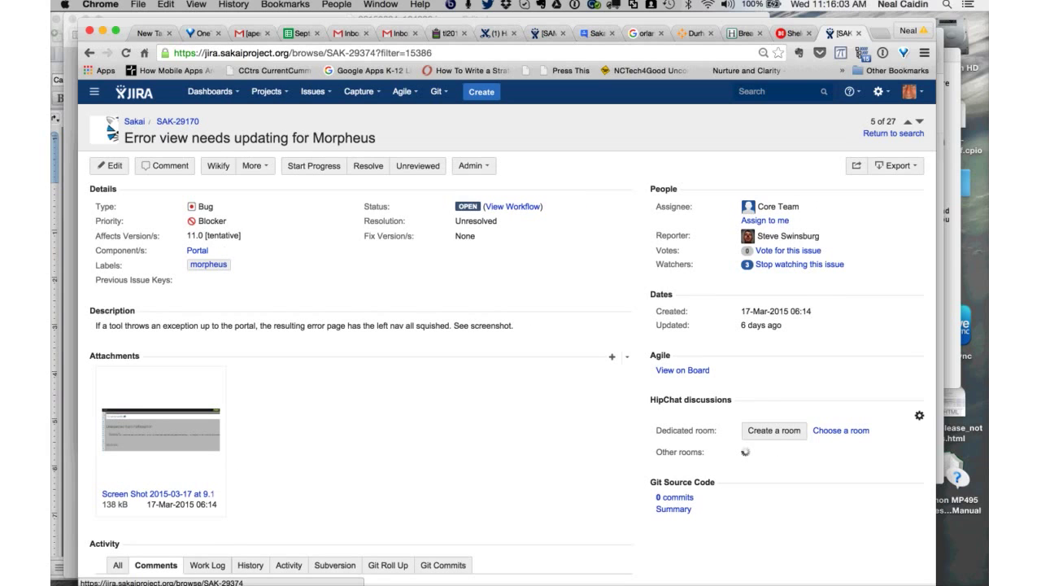
pyautogui.click(907, 120)
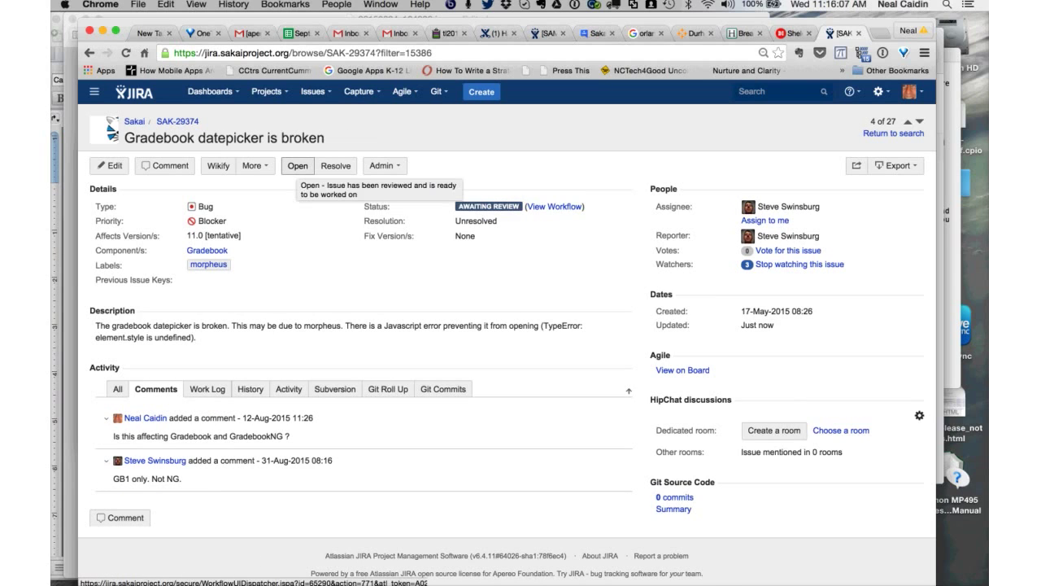
pyautogui.click(298, 165)
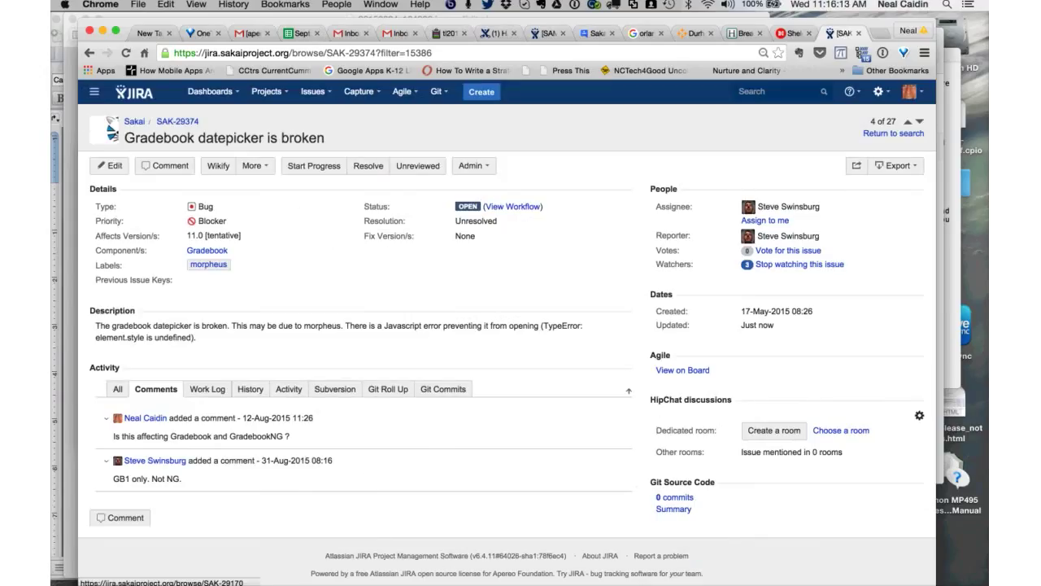
pyautogui.click(908, 120)
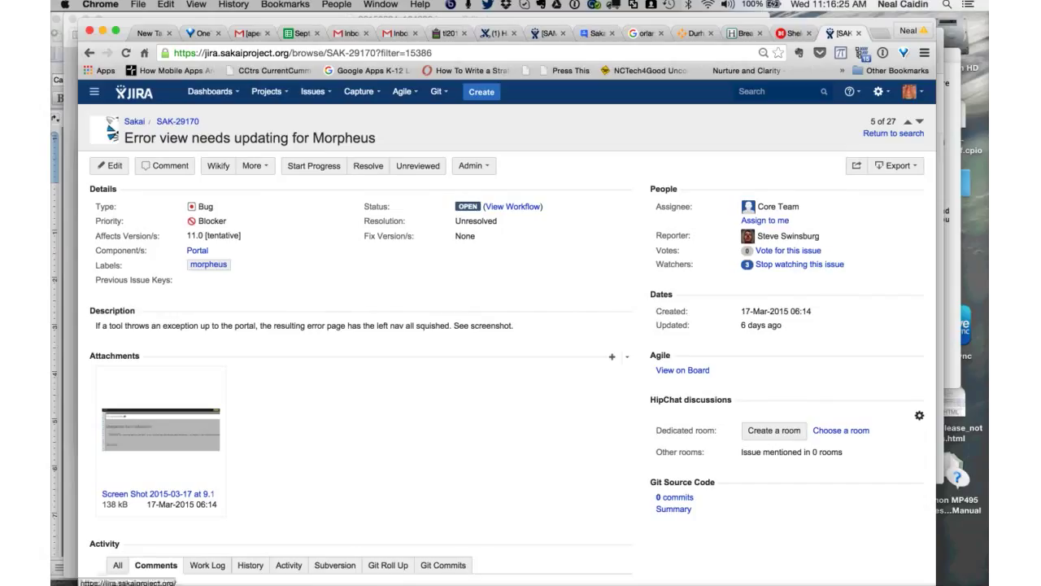
# - Read SAK-29170's comment, then advance to SAK-29855 about IE losing keyboard focus
pyautogui.scroll(-1, 505, 325)
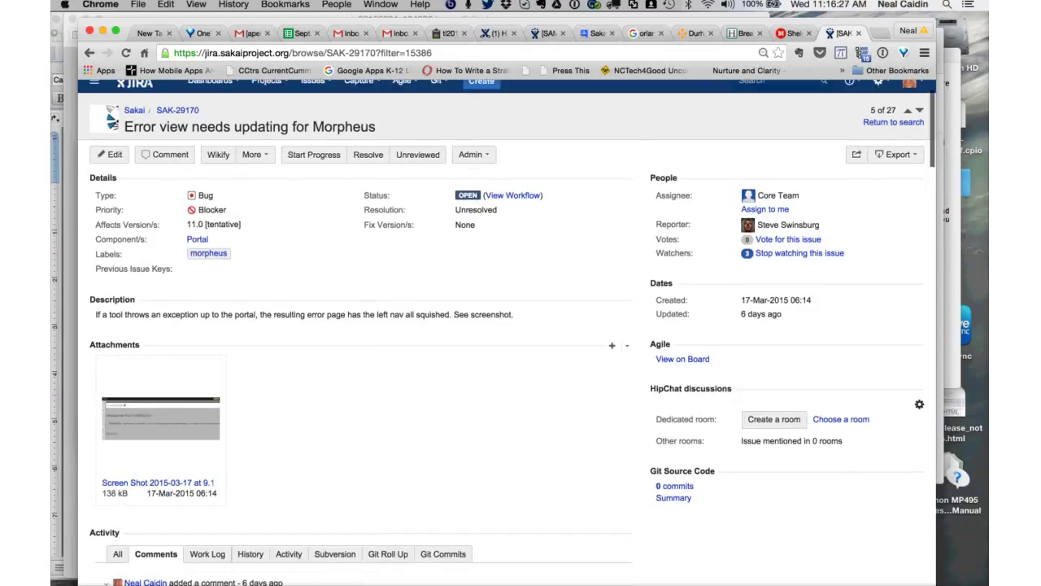
pyautogui.scroll(-3, 358, 326)
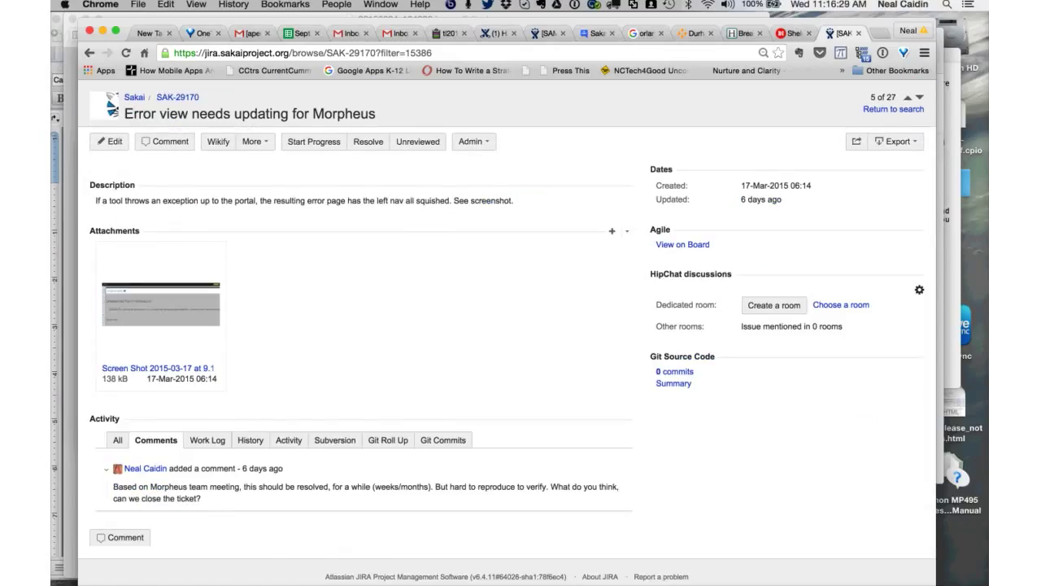
pyautogui.scroll(-2, 504, 325)
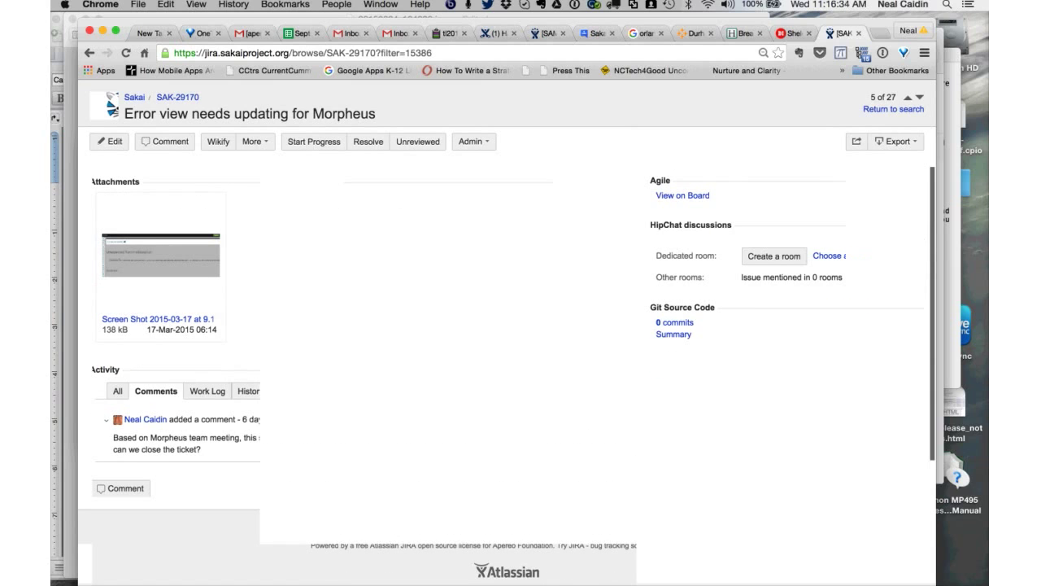
pyautogui.scroll(3, 504, 325)
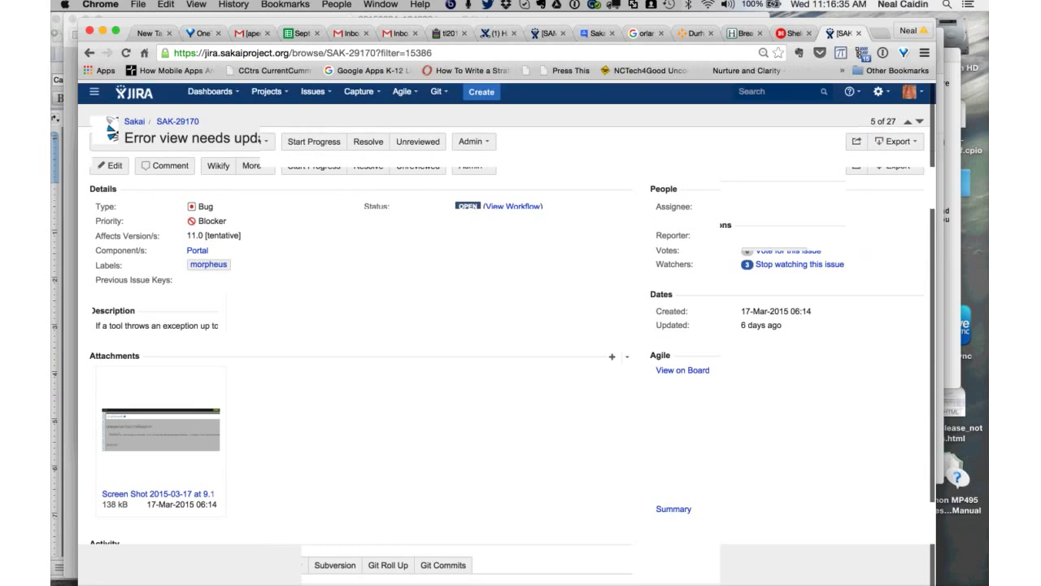
pyautogui.press('j')
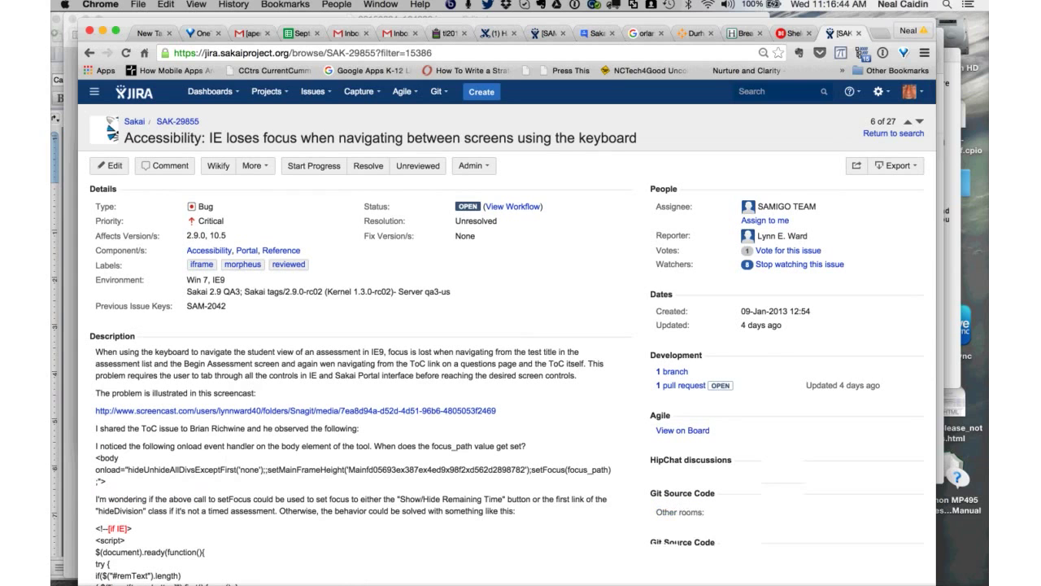
# - Review SAK-29855's description, issue links and comments, then open its More actions menu
pyautogui.scroll(-5, 358, 366)
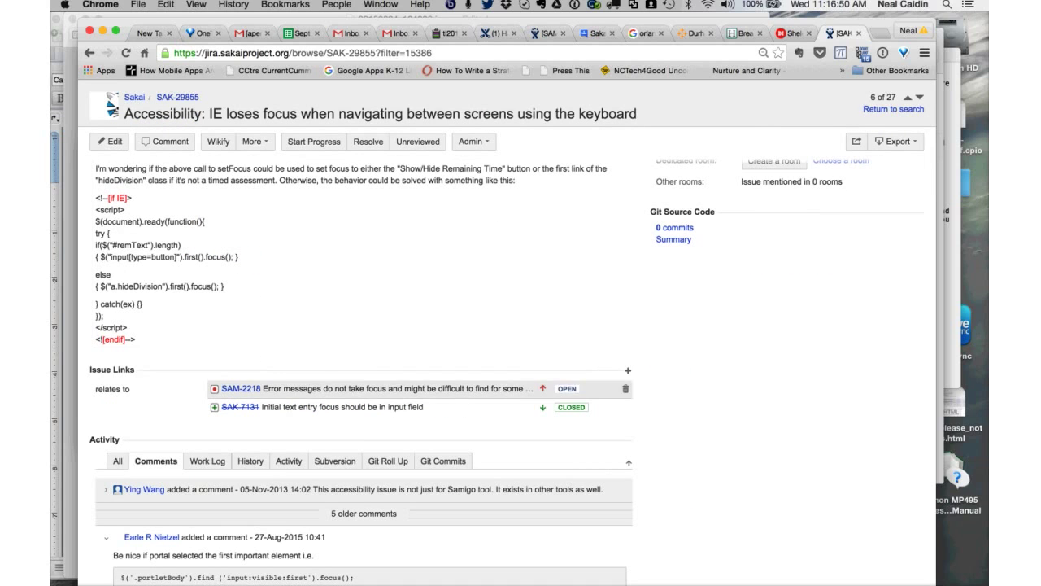
pyautogui.scroll(5, 358, 382)
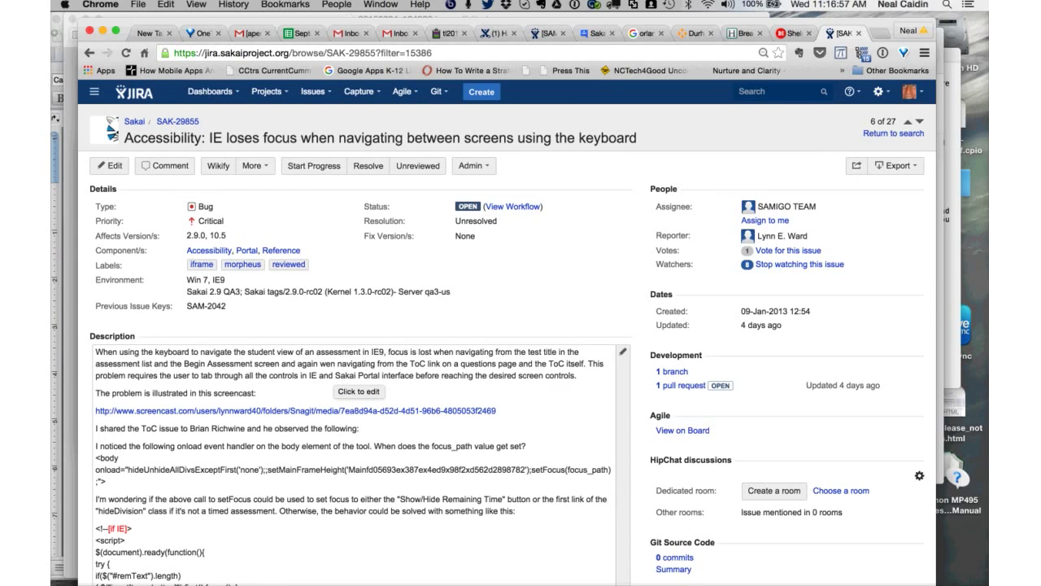
pyautogui.scroll(-1, 456, 362)
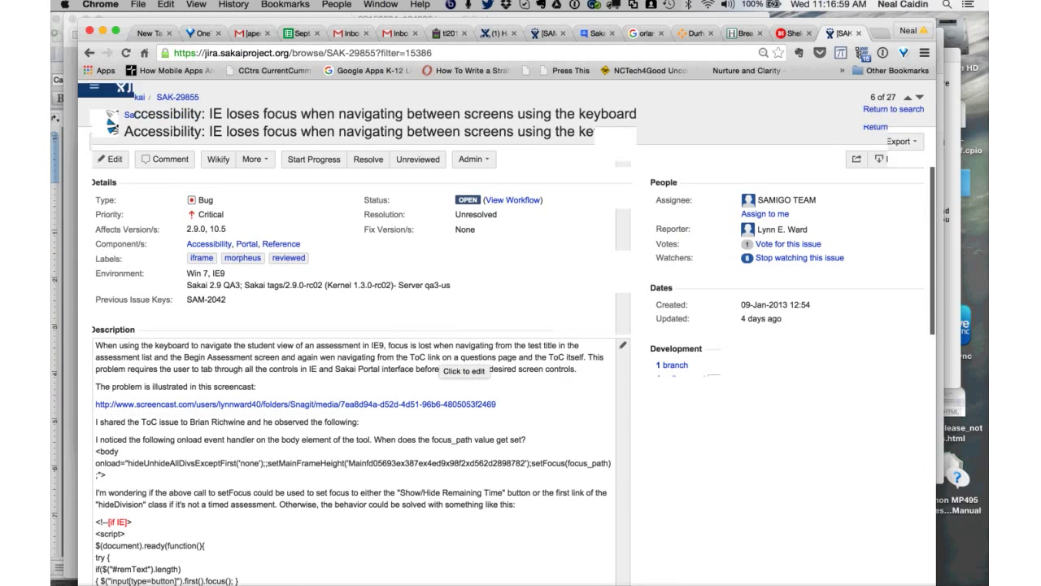
pyautogui.scroll(-20, 456, 362)
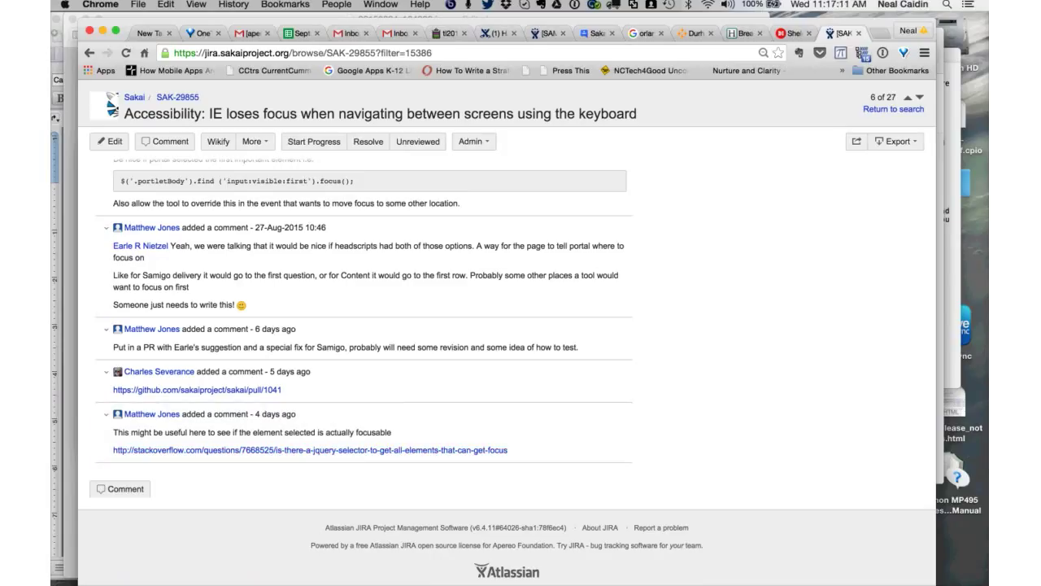
pyautogui.scroll(-3, 521, 325)
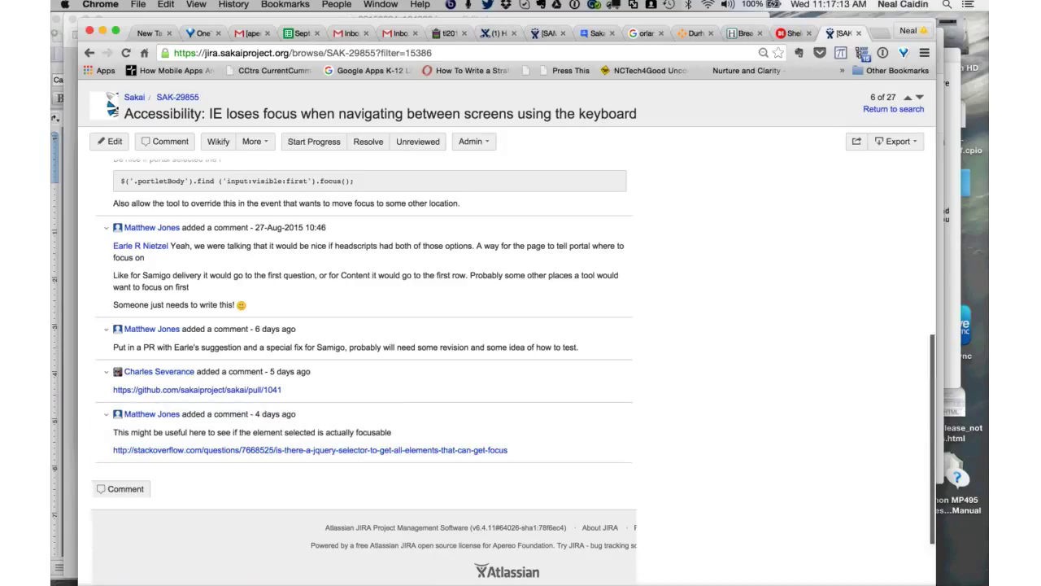
pyautogui.scroll(20, 520, 325)
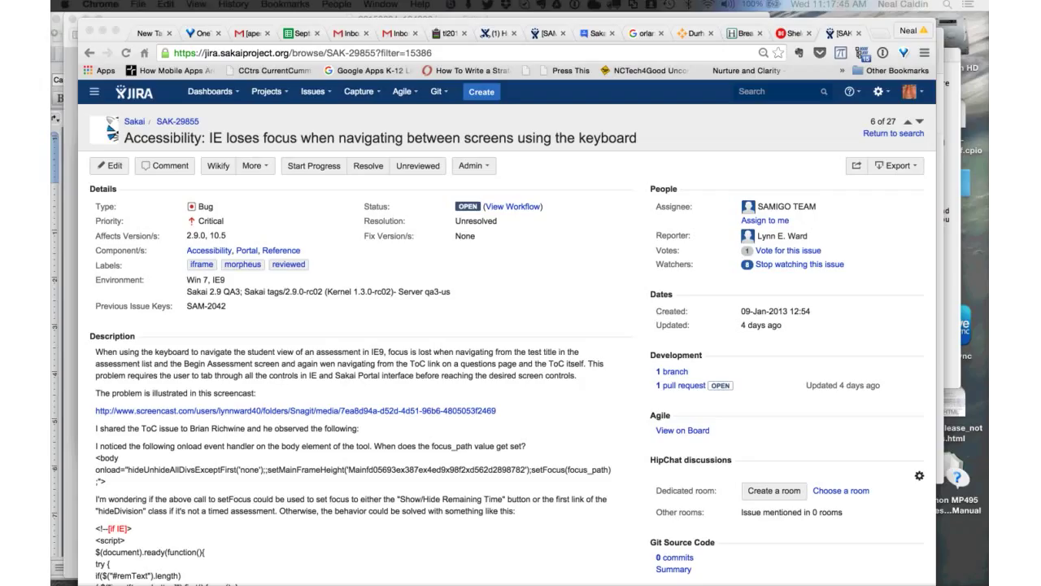
pyautogui.scroll(-2, 520, 326)
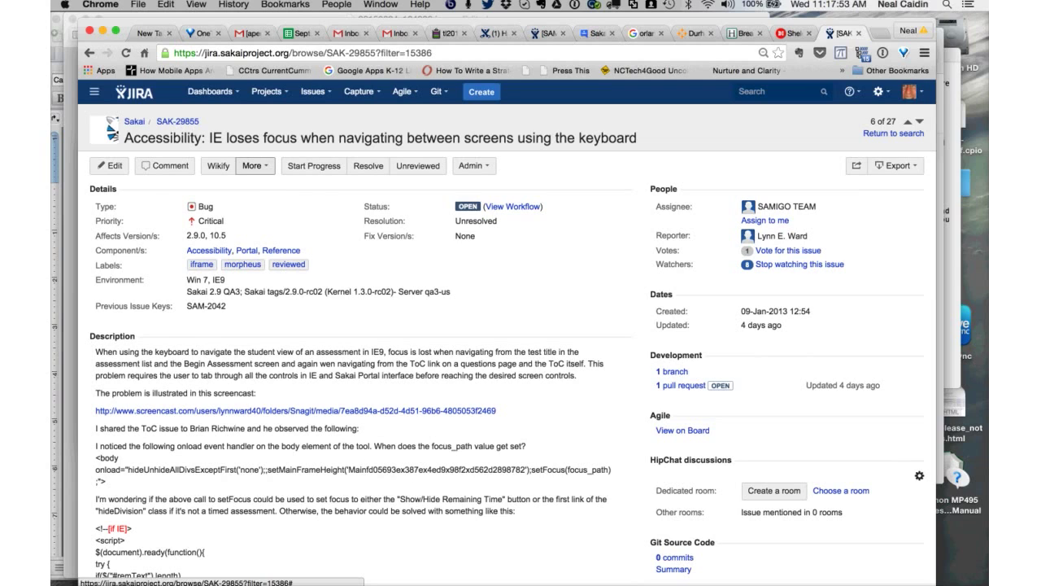
pyautogui.click(255, 165)
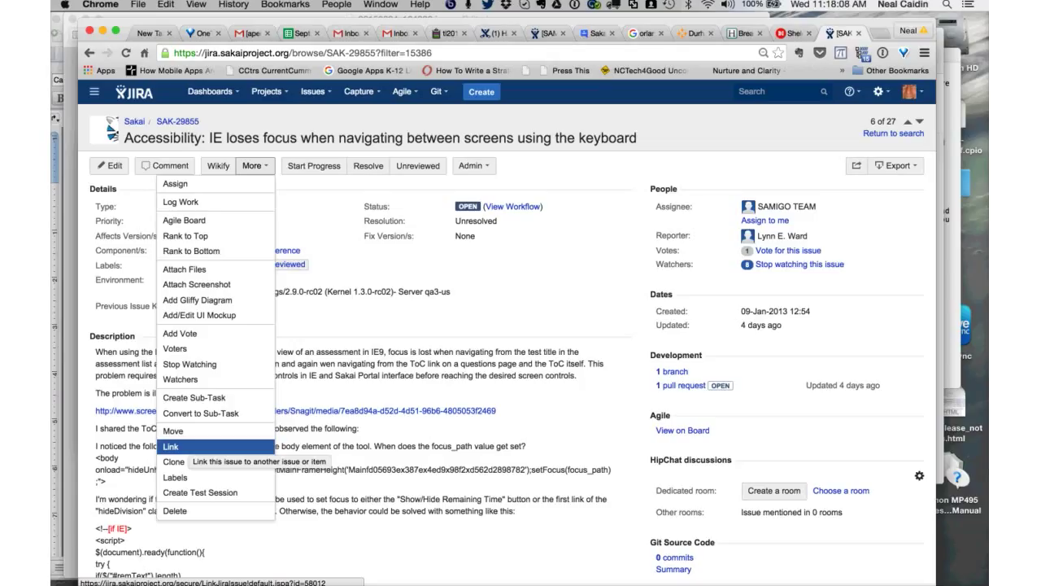
pyautogui.click(171, 447)
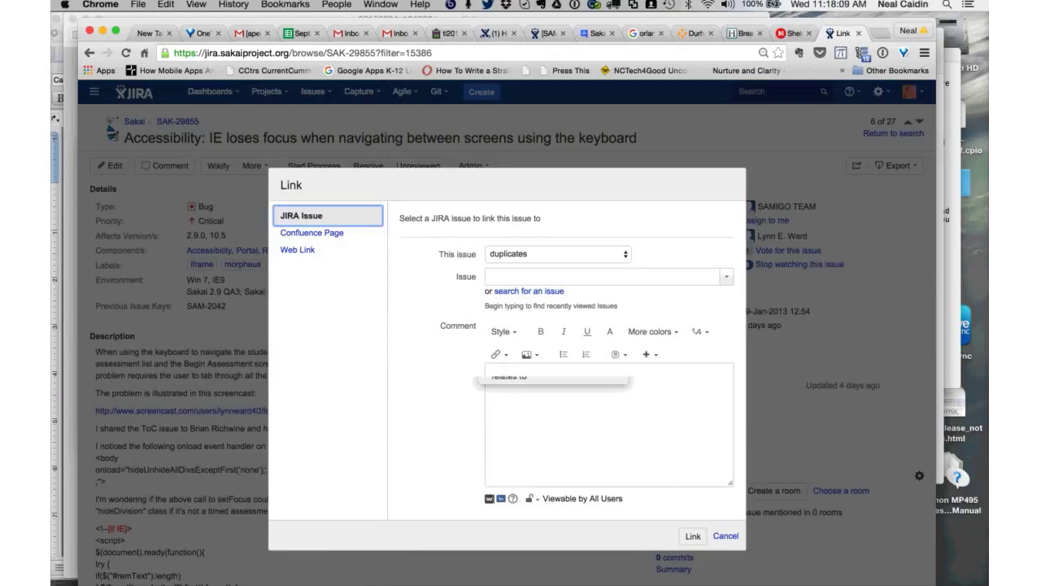
pyautogui.click(558, 254)
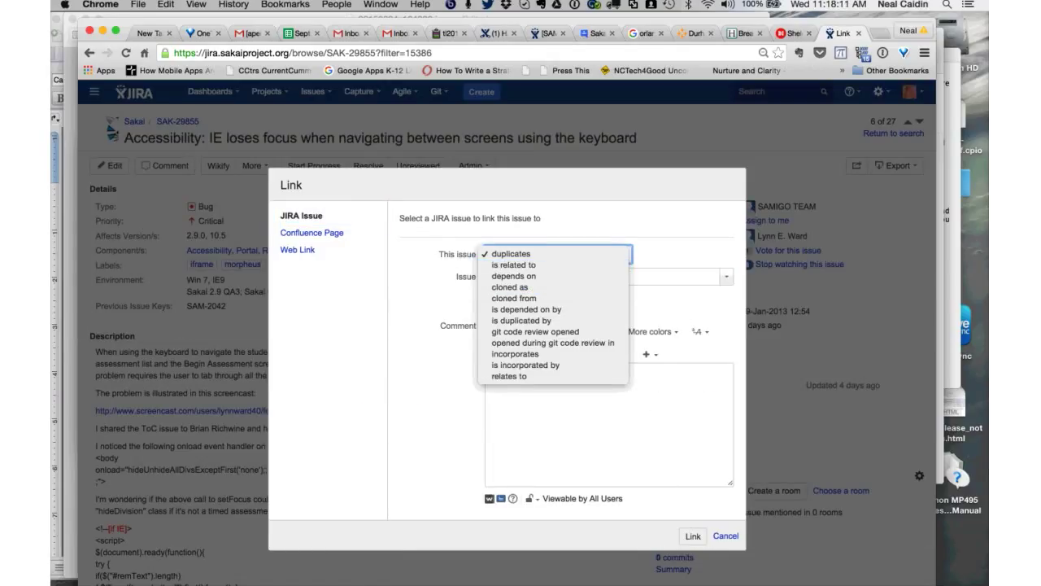
pyautogui.press('Return')
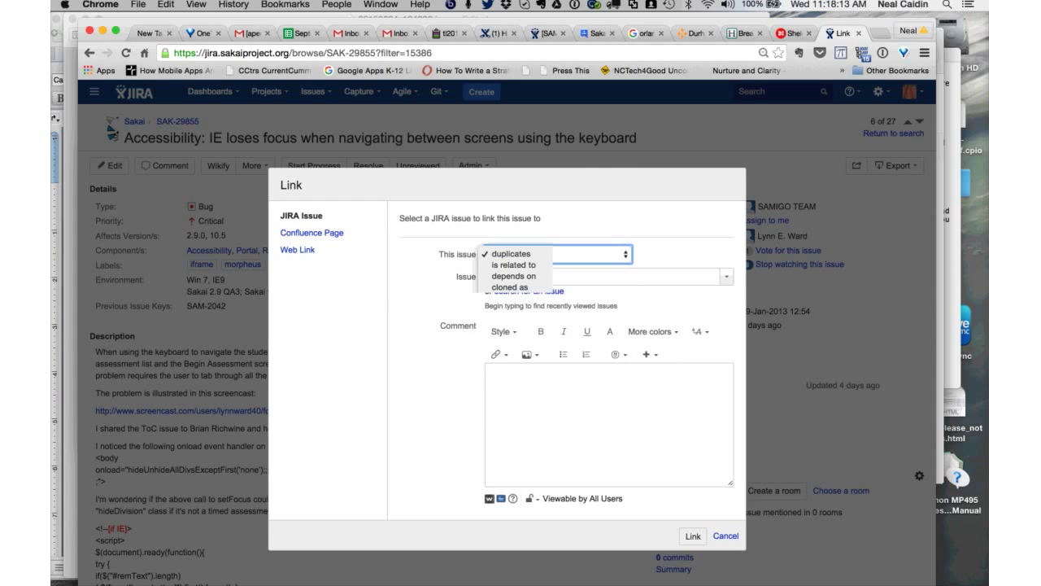
pyautogui.write('SAK-299')
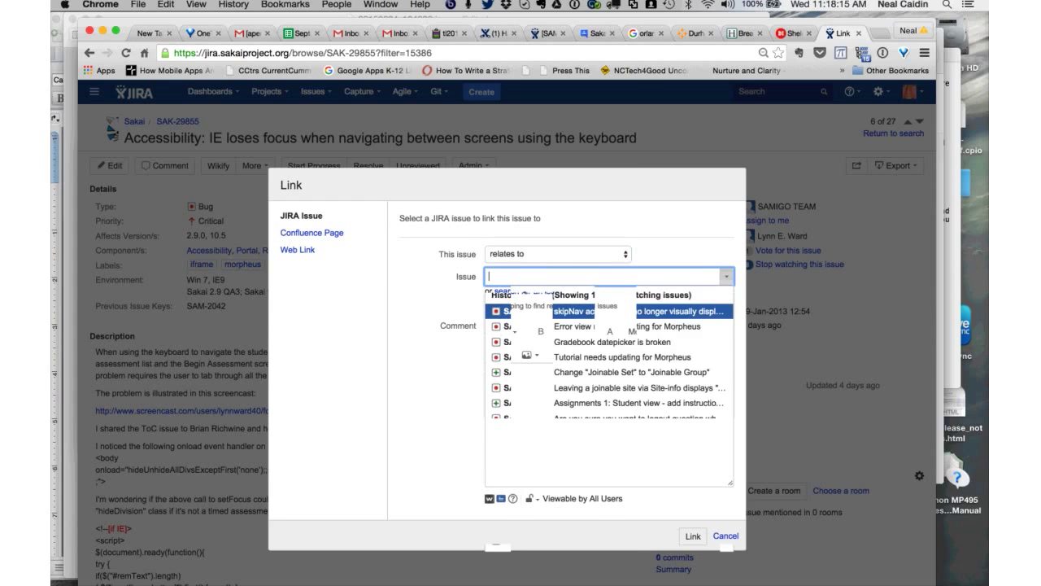
pyautogui.write('9')
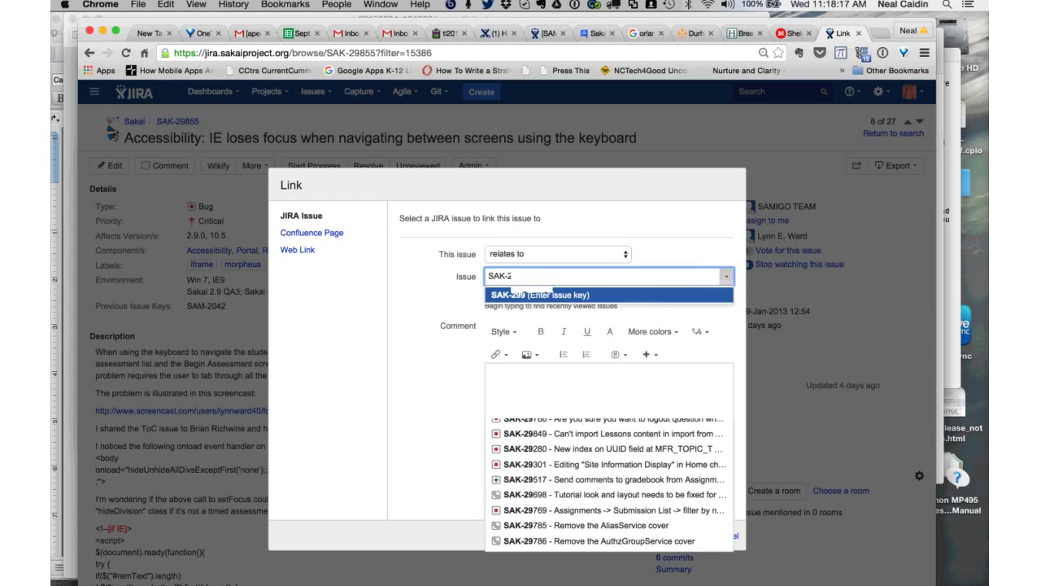
pyautogui.press('Return')
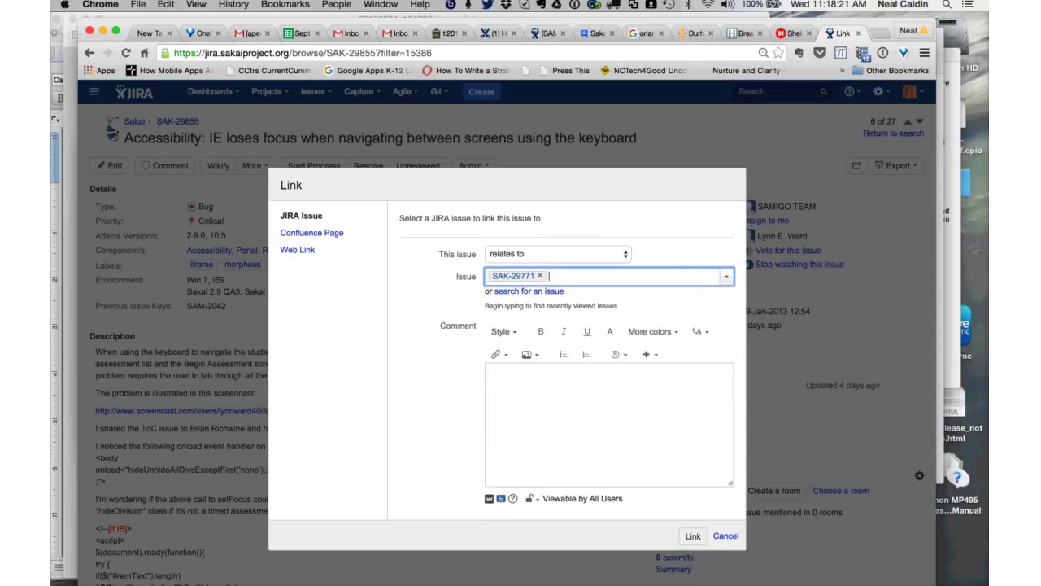
pyautogui.click(505, 382)
pyautogui.write('Seem')
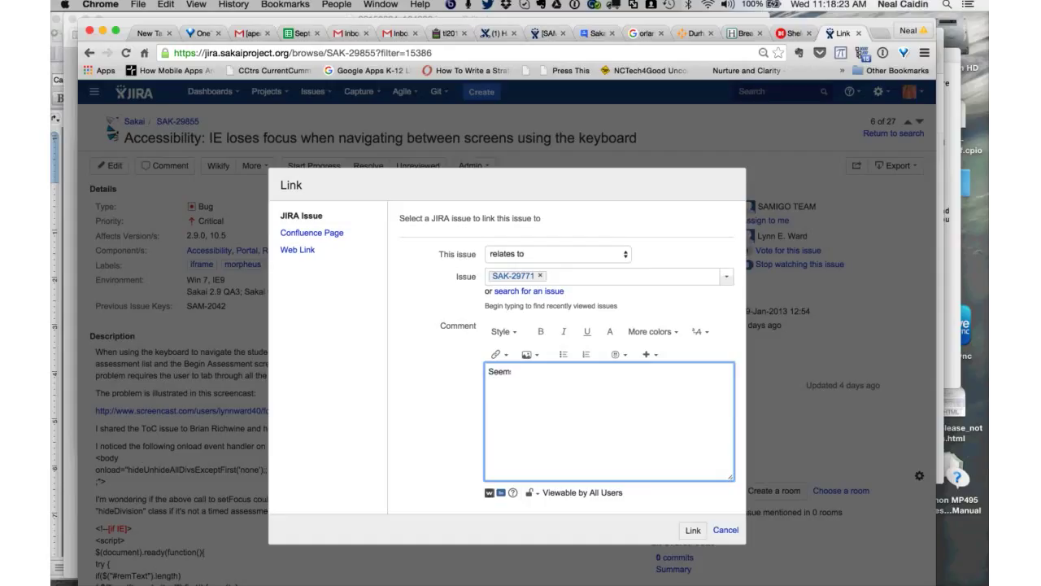
pyautogui.write('s like it is related to SAK-29')
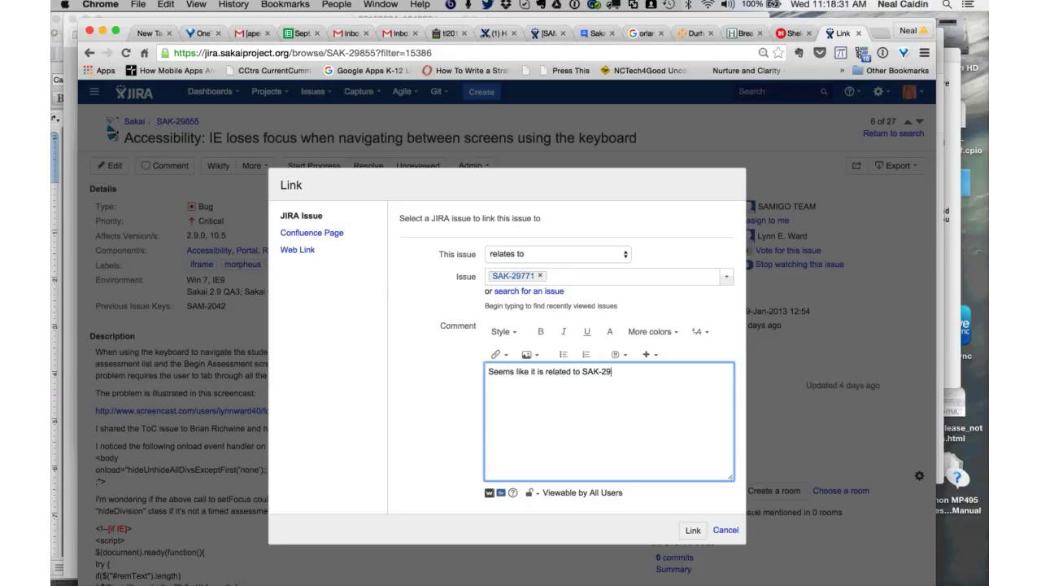
pyautogui.write('771, sc')
pyautogui.write(' added that relation.')
pyautogui.hotkey('ctrl', 'alt', 's')
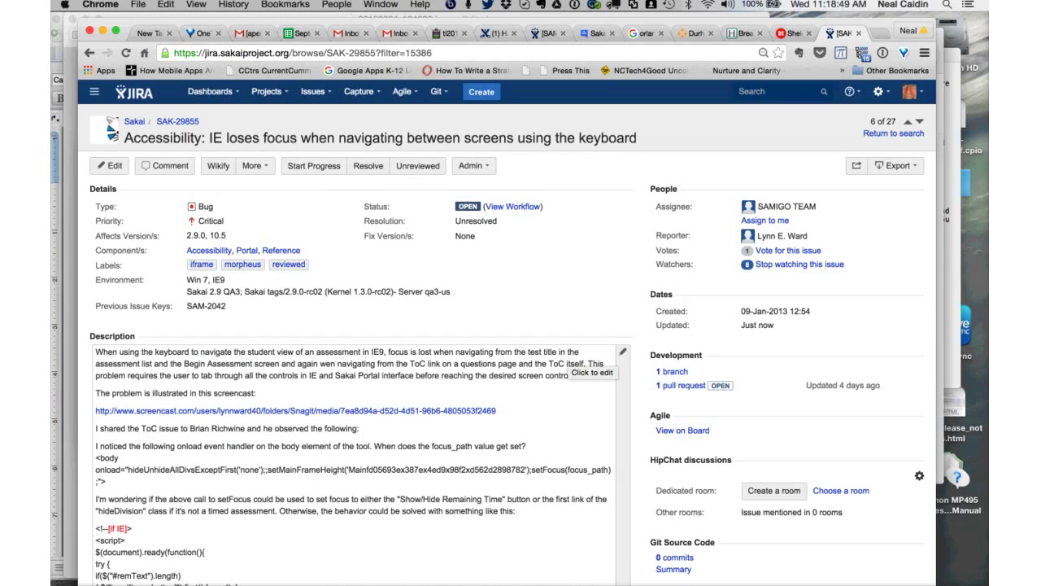
pyautogui.scroll(-5, 570, 366)
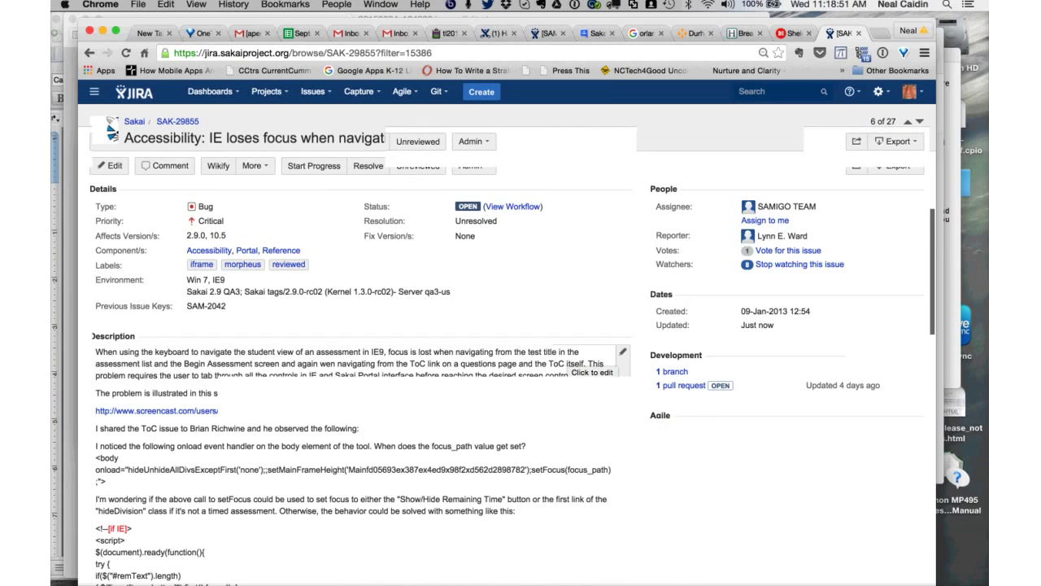
pyautogui.scroll(-3, 362, 366)
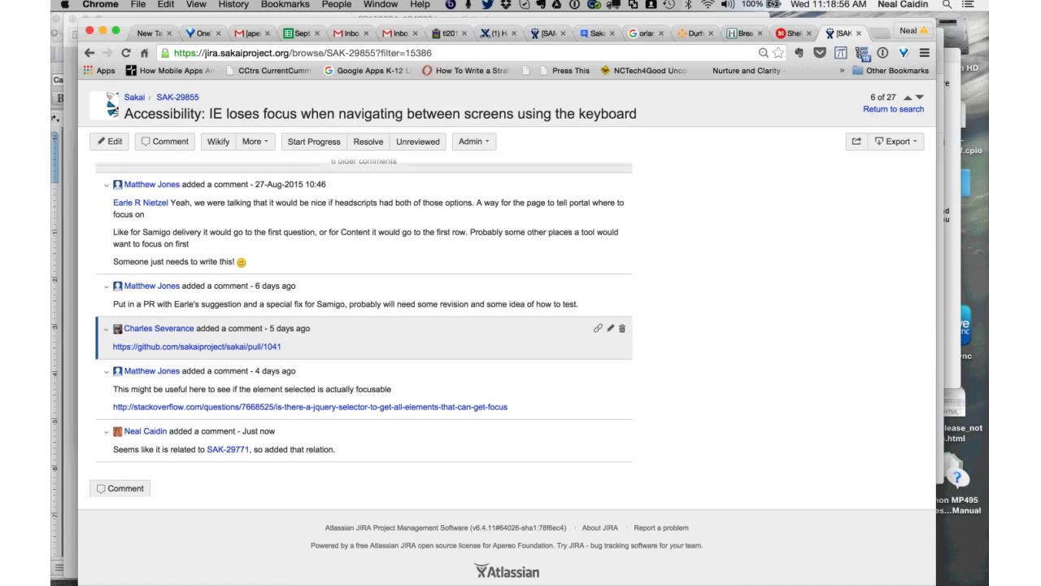
pyautogui.scroll(5, 521, 326)
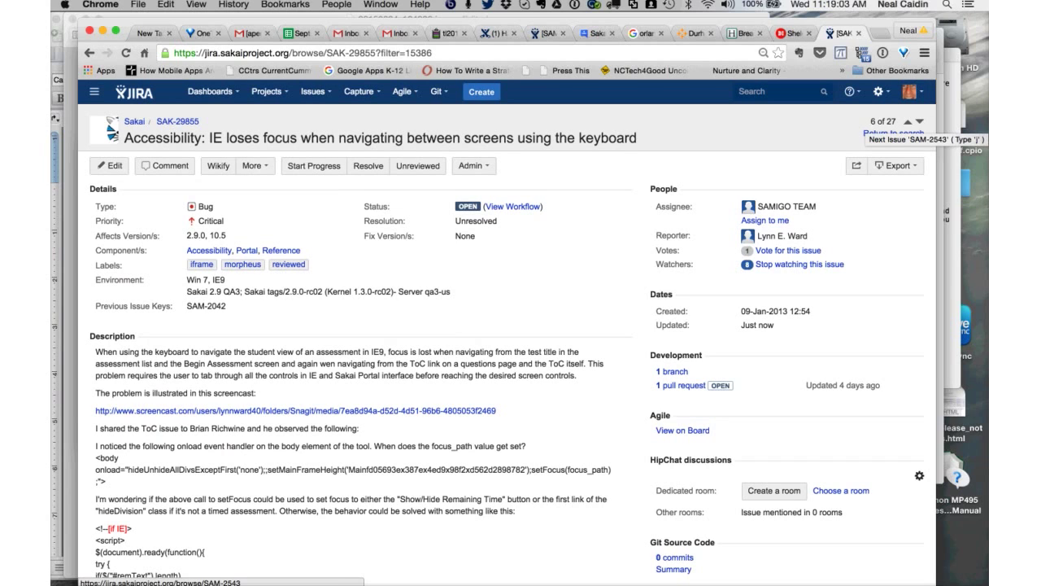
# - Open SAM-2543 'Error not showing on blank assessement name' and scroll through its details and comments
pyautogui.click(920, 120)
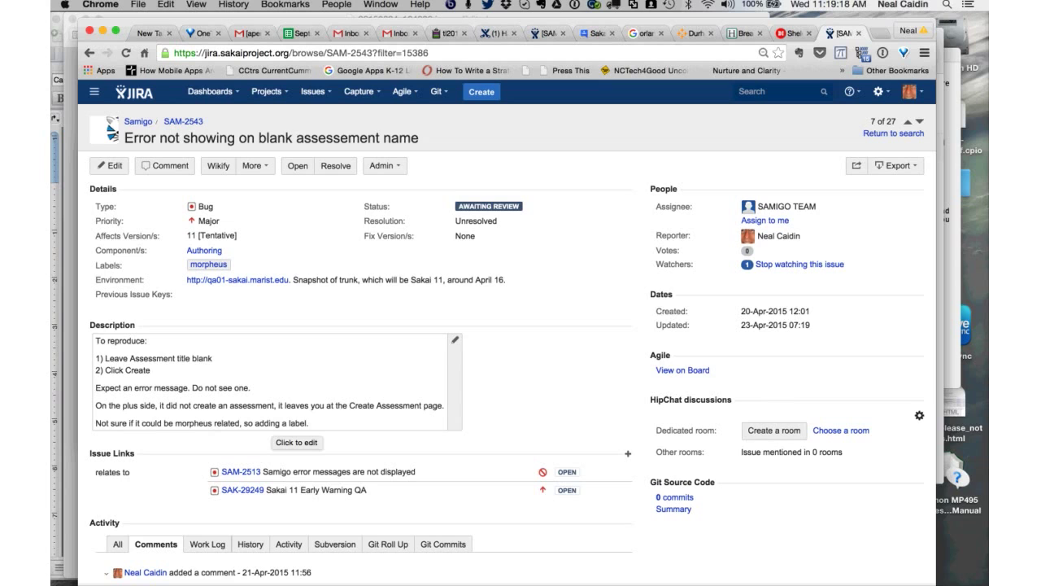
pyautogui.scroll(-1, 341, 493)
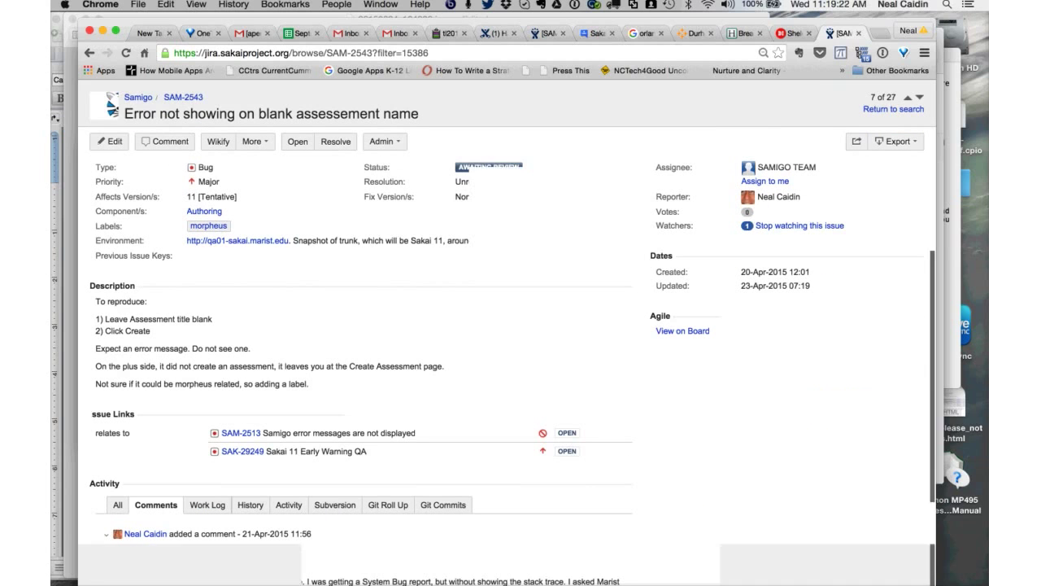
pyautogui.scroll(-4, 358, 366)
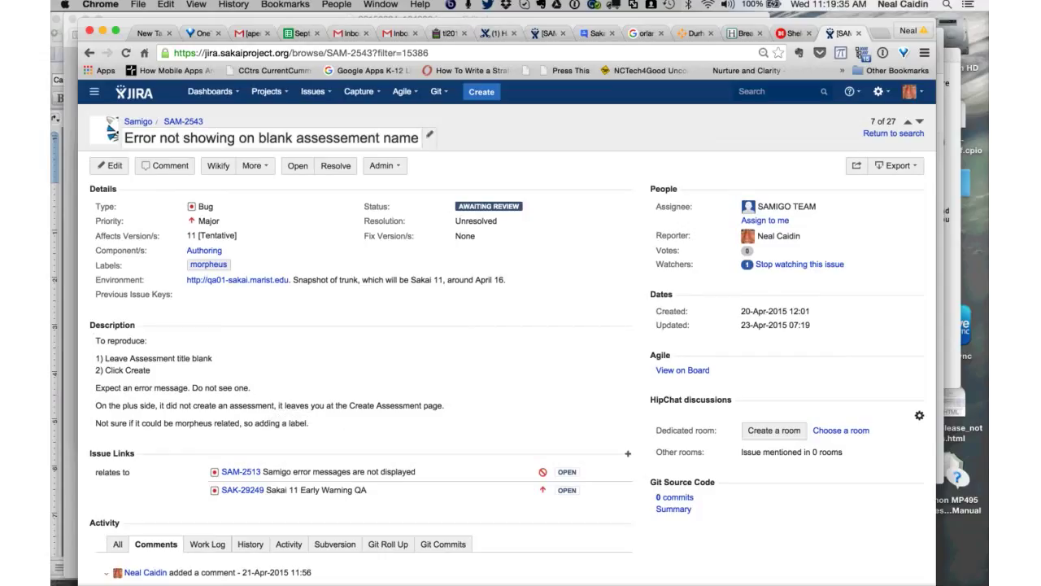
# - Correct 'assessement' to 'assessment' in SAM-2543's summary and save it
pyautogui.click(430, 137)
pyautogui.moveTo(343, 139); pyautogui.dragTo(383, 139)
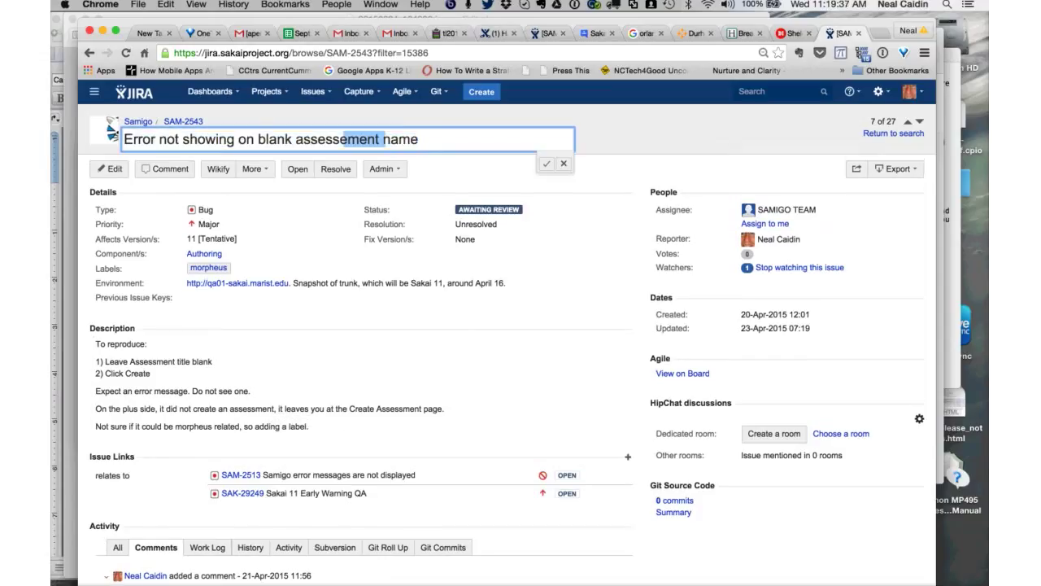
pyautogui.write('ment')
pyautogui.press('Return')
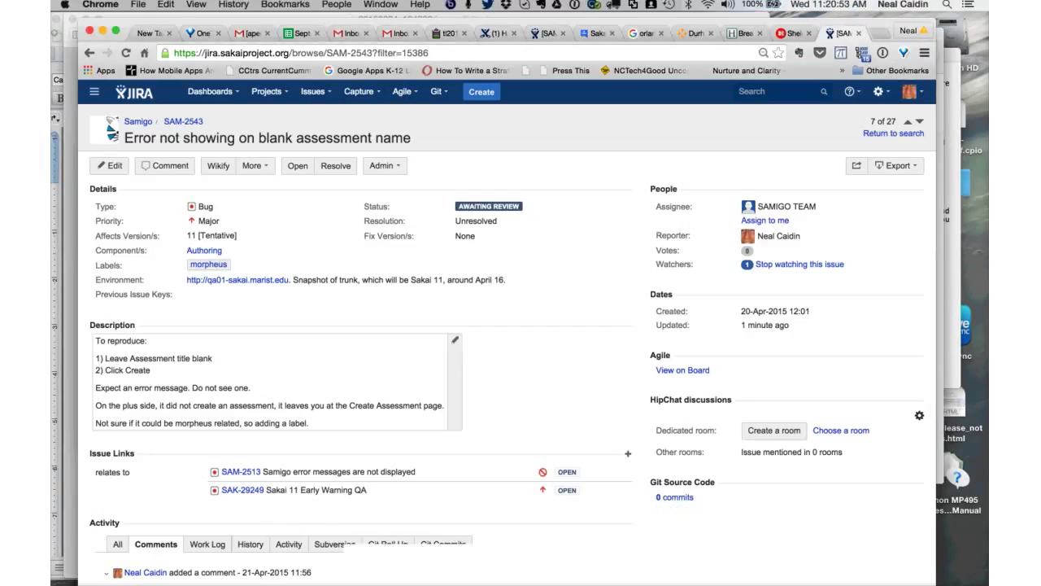
# - Draft the comment 'Still an issue. Testing on nightly master' on SAM-2543, then cancel it
pyautogui.scroll(-1, 358, 366)
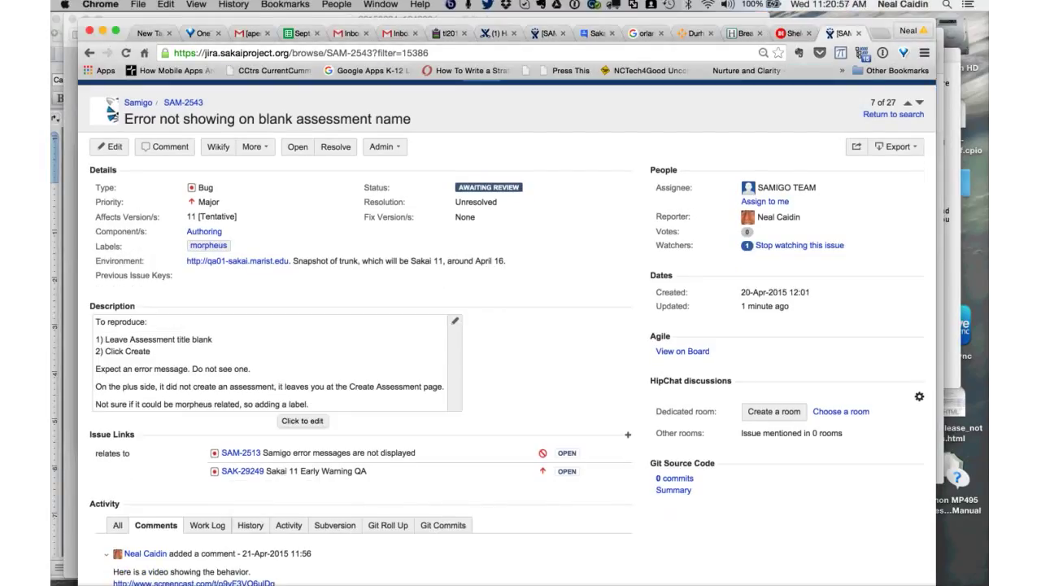
pyautogui.scroll(-1, 520, 325)
pyautogui.scroll(-3, 521, 325)
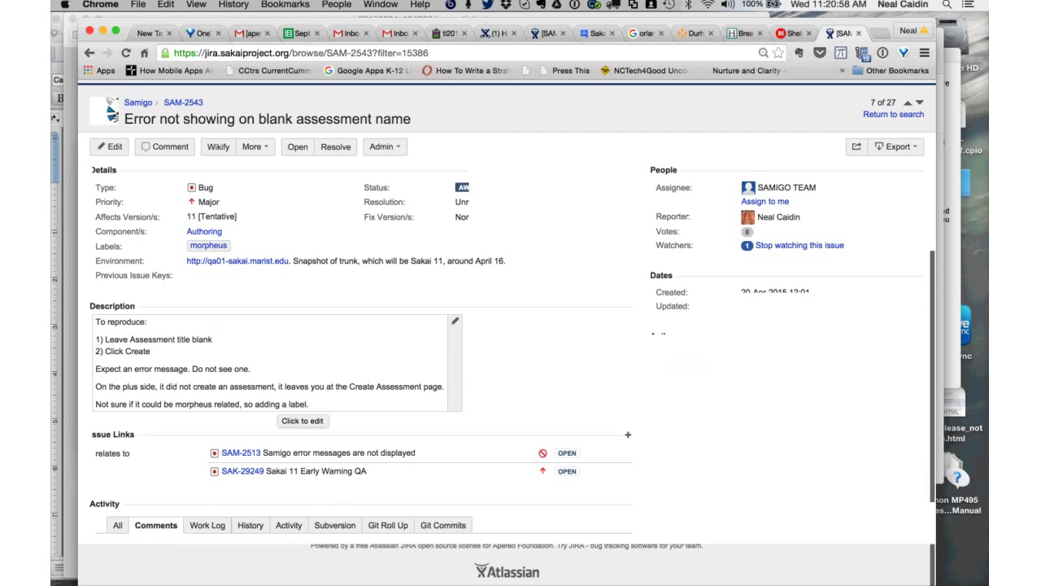
pyautogui.scroll(5, 298, 165)
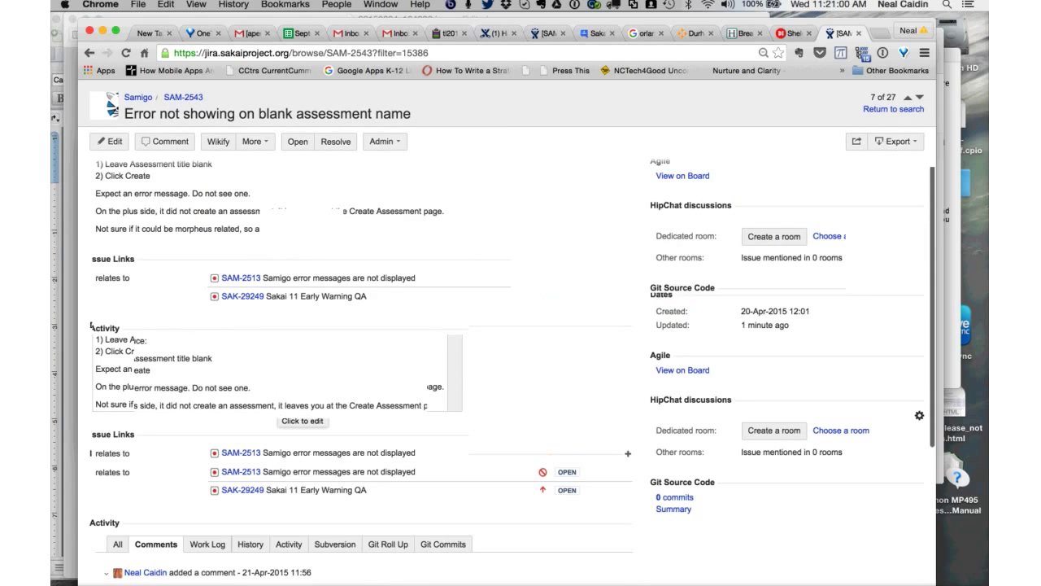
pyautogui.press('m')
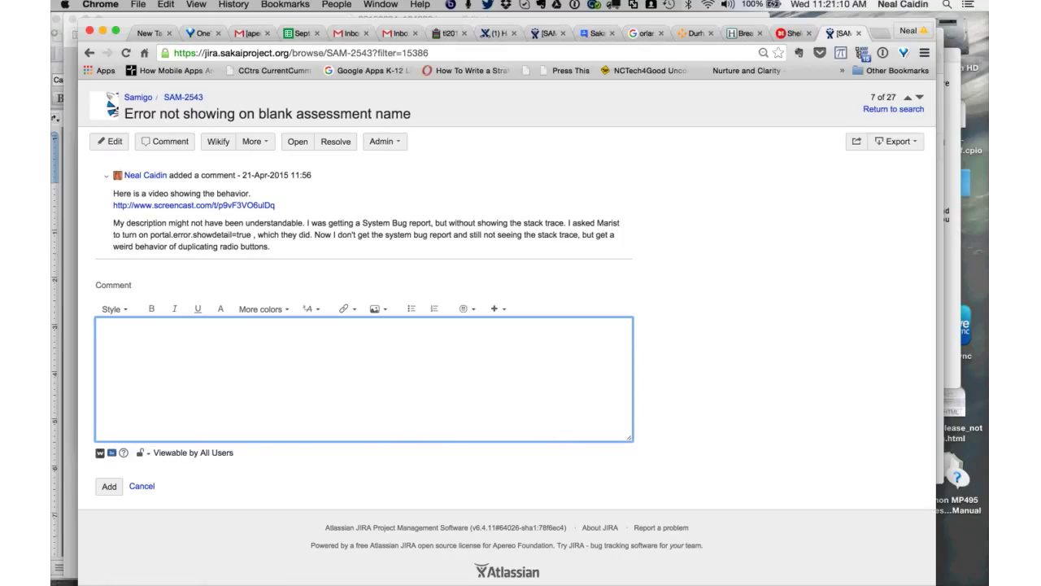
pyautogui.write('Still an issue. Testing on nightly master')
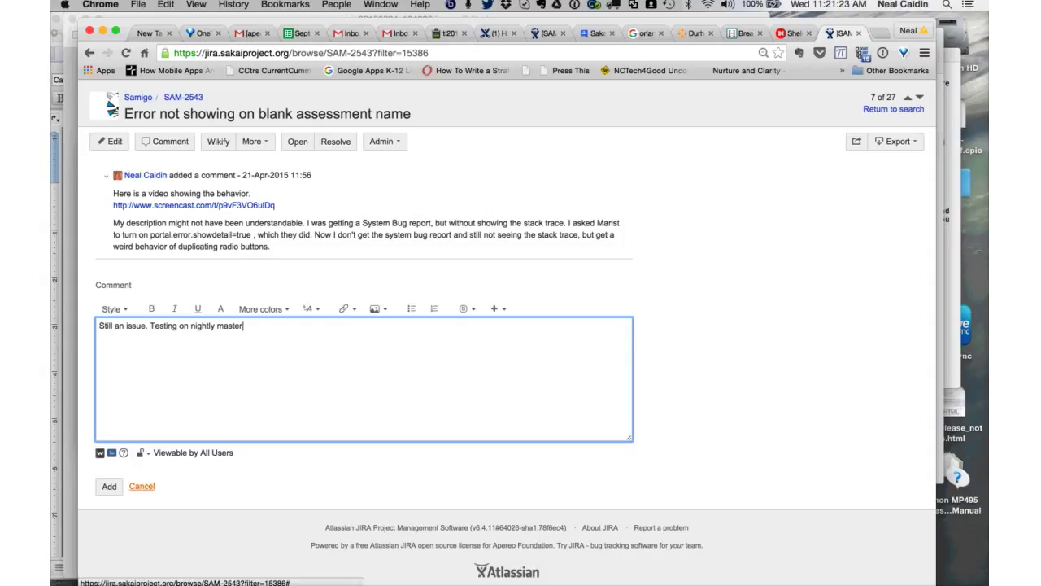
pyautogui.click(142, 486)
# - Discard the draft, go to SAM-2606, and open its samigo_publish_savecancel screenshot
pyautogui.press('Return')
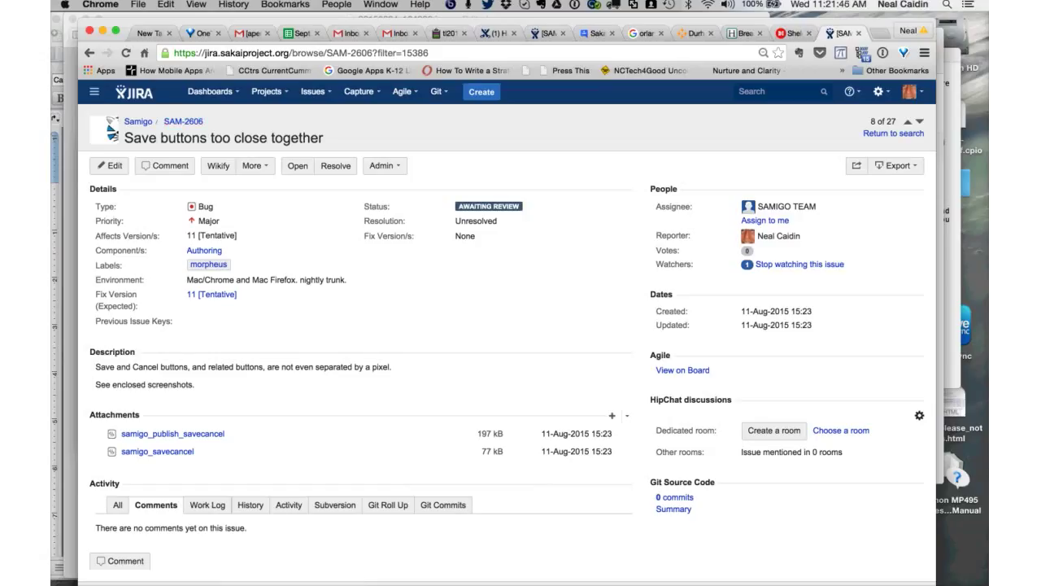
pyautogui.scroll(-2, 504, 325)
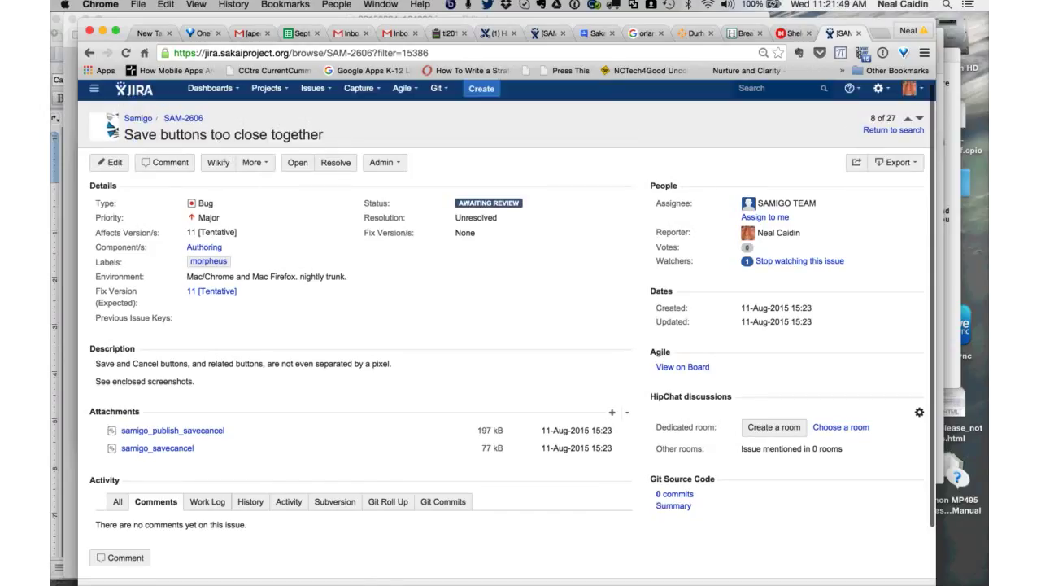
pyautogui.click(173, 430)
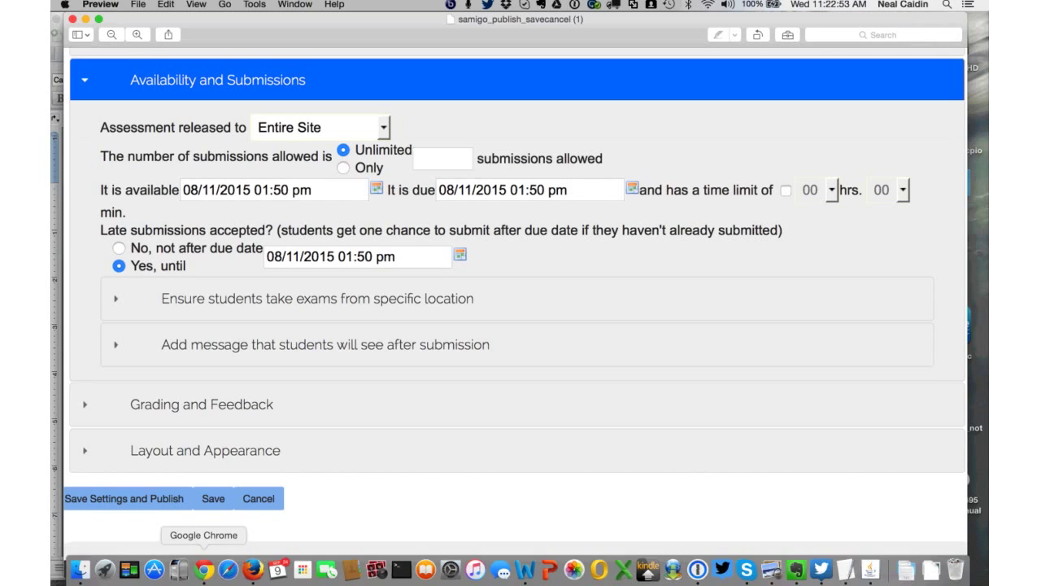
# - Return to JIRA in Chrome and reload the SAM-2606 issue page
pyautogui.click(204, 569)
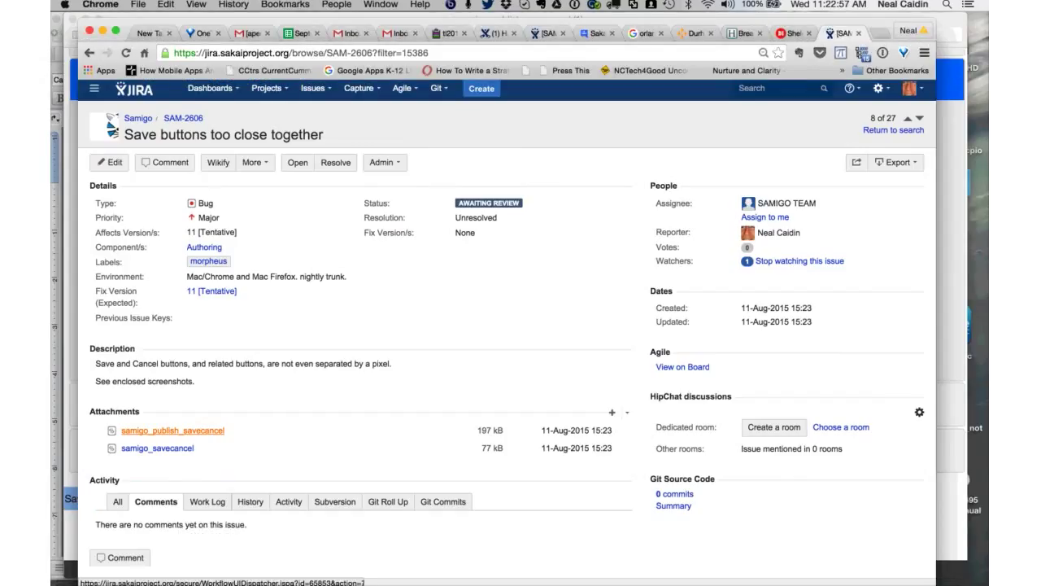
pyautogui.press('super+l')
pyautogui.press('Return')
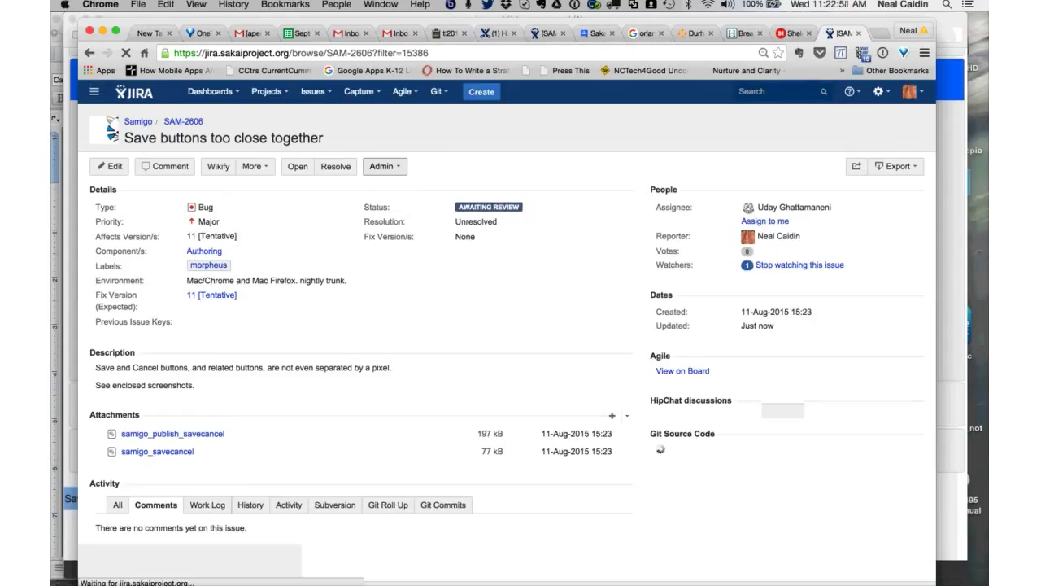
# - Move SAM-2606 back to Open status and advance to issue SAK-29736
pyautogui.click(298, 166)
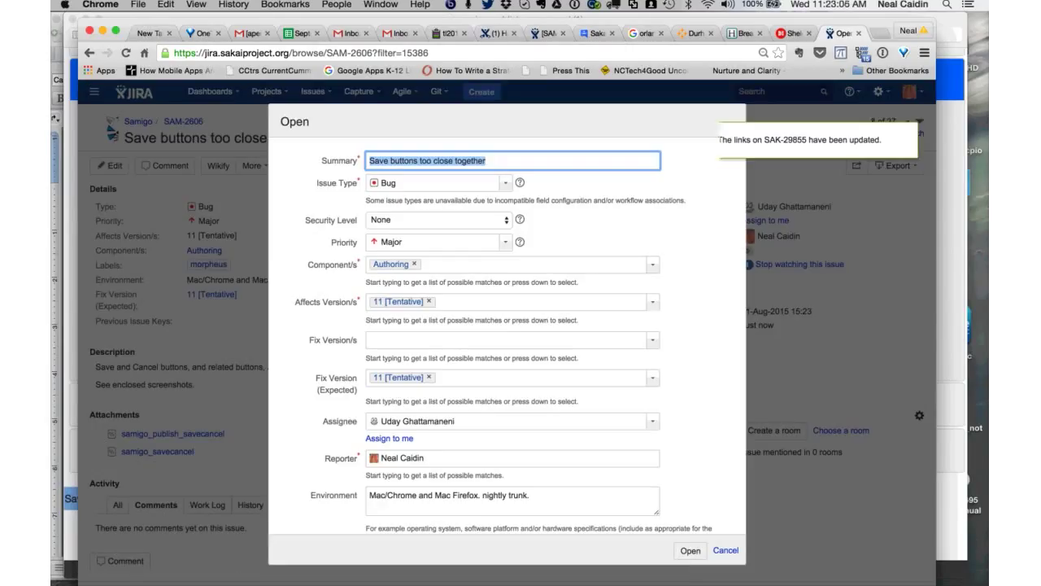
pyautogui.press('Return')
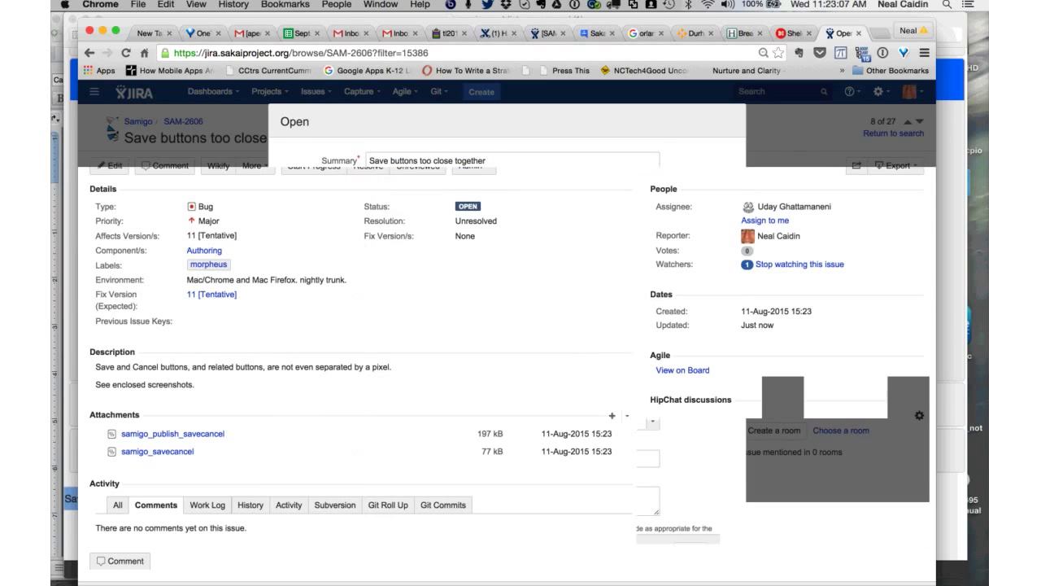
pyautogui.press('j')
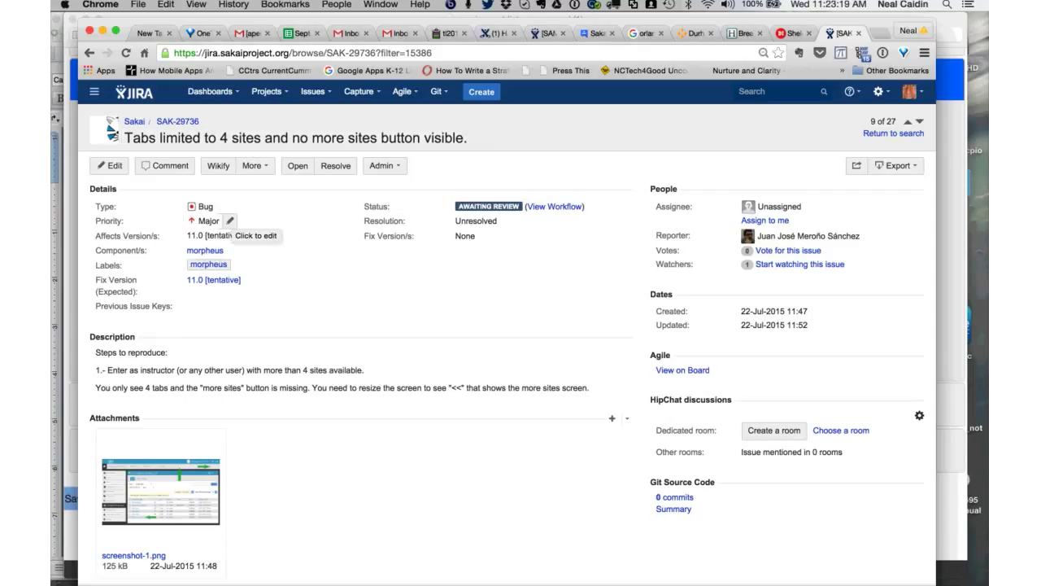
# - Start editing SAK-29736's description inline, then cancel without changes
pyautogui.scroll(-1, 504, 326)
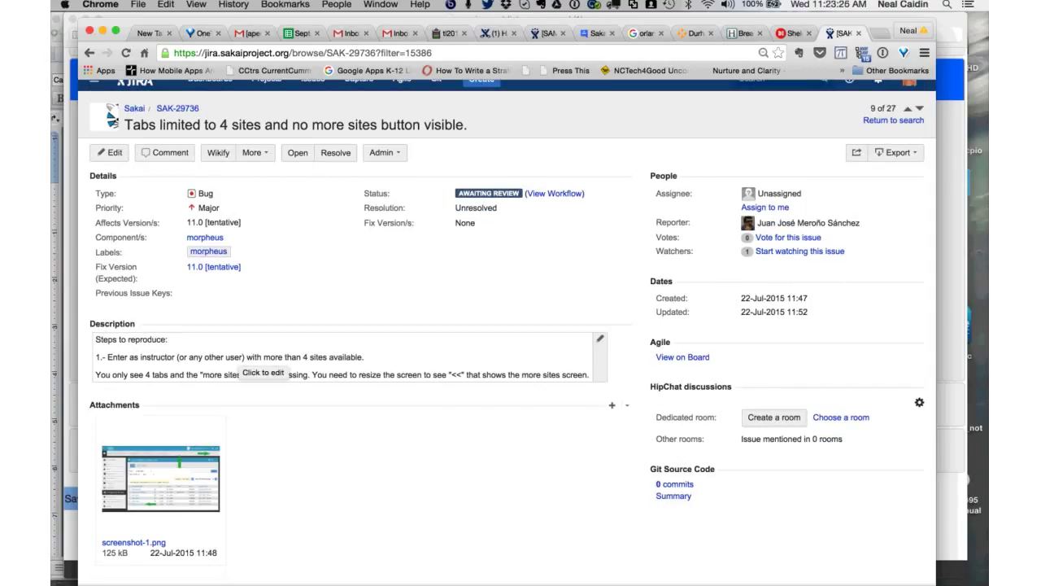
pyautogui.click(248, 364)
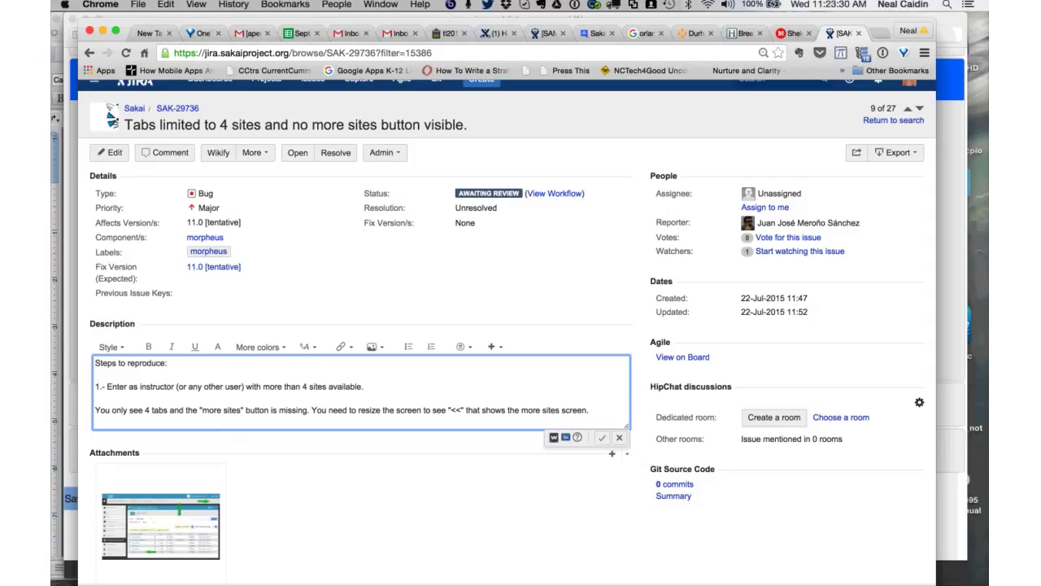
pyautogui.press('Escape')
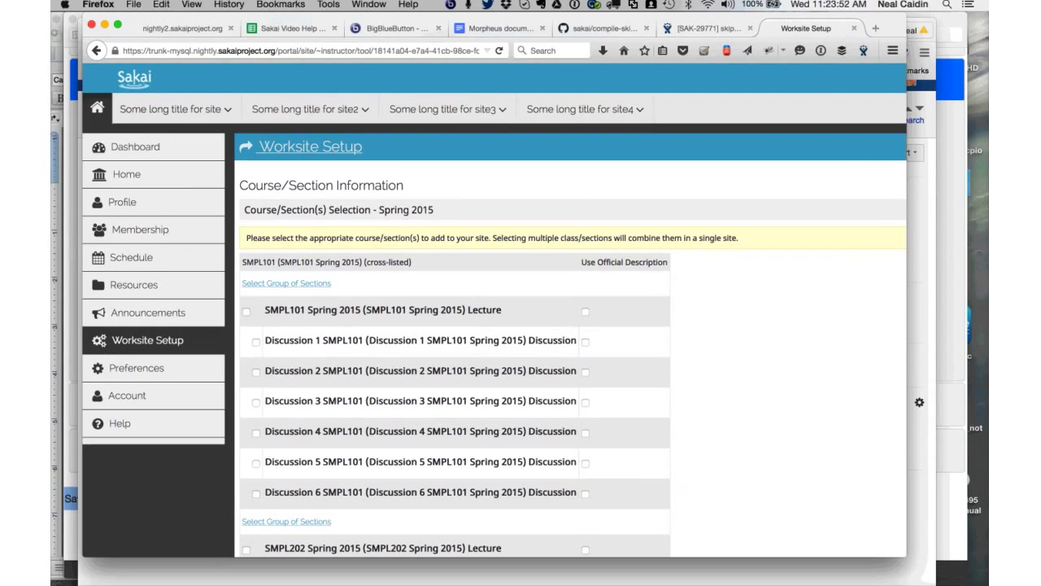
# - Visit the 'Some long title for site3' site, then choose + Add New Site from the instructor menu
pyautogui.click(255, 342)
pyautogui.click(446, 109)
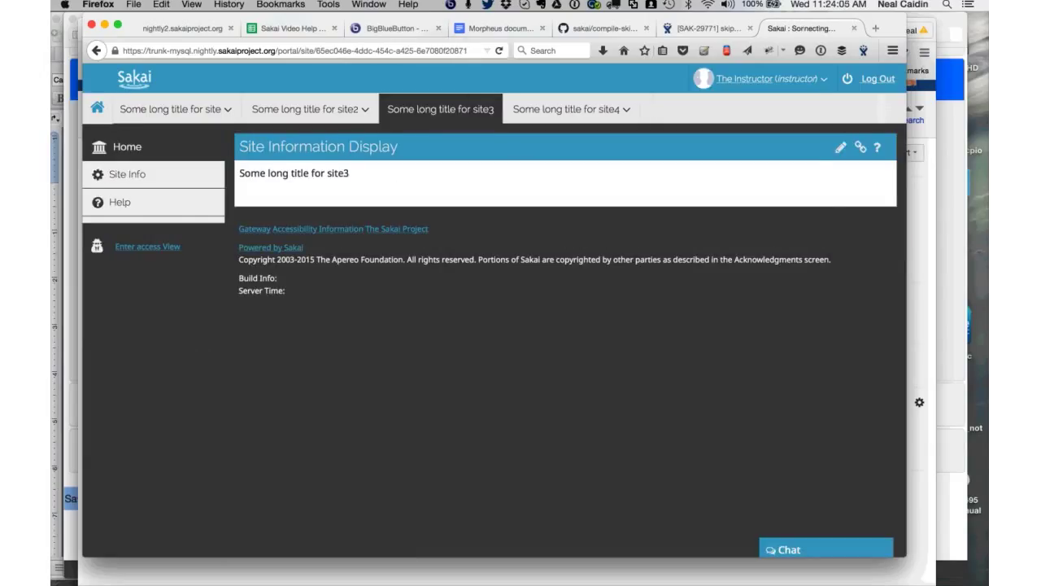
pyautogui.click(825, 79)
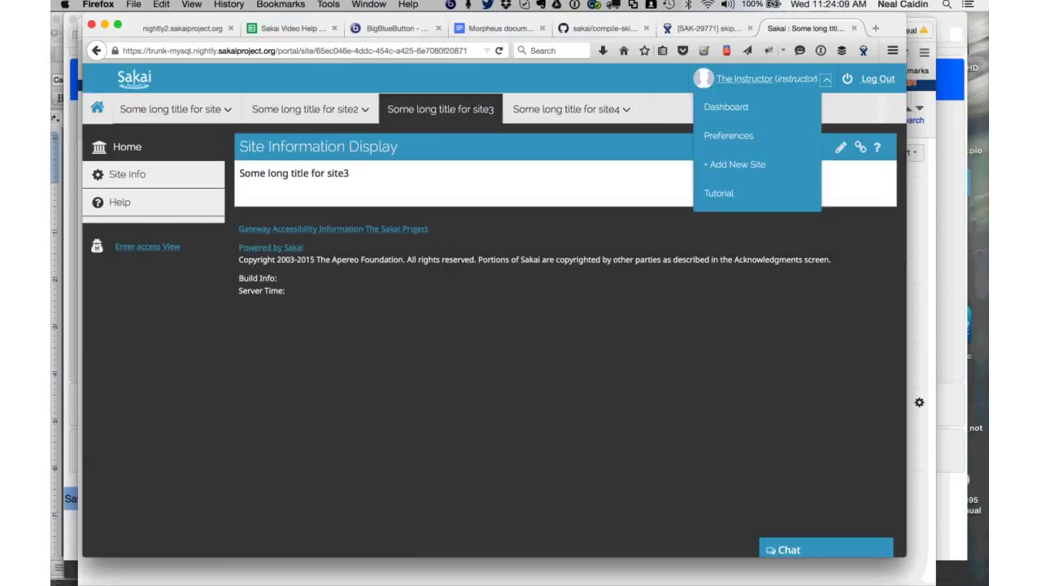
pyautogui.click(737, 164)
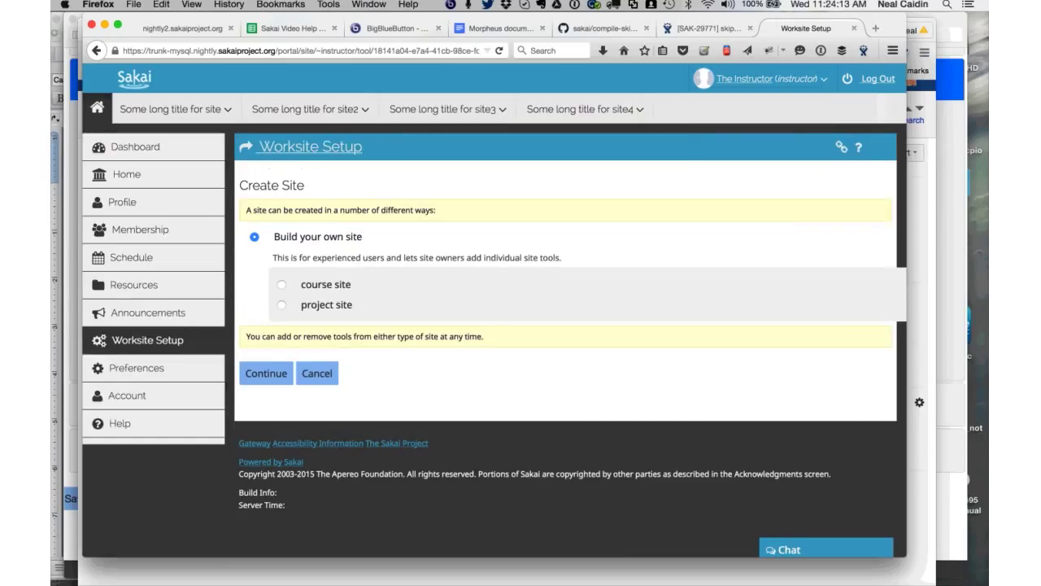
# - Choose a course site and continue past the Course/Section and Site Info pages
pyautogui.click(281, 284)
pyautogui.press('Return')
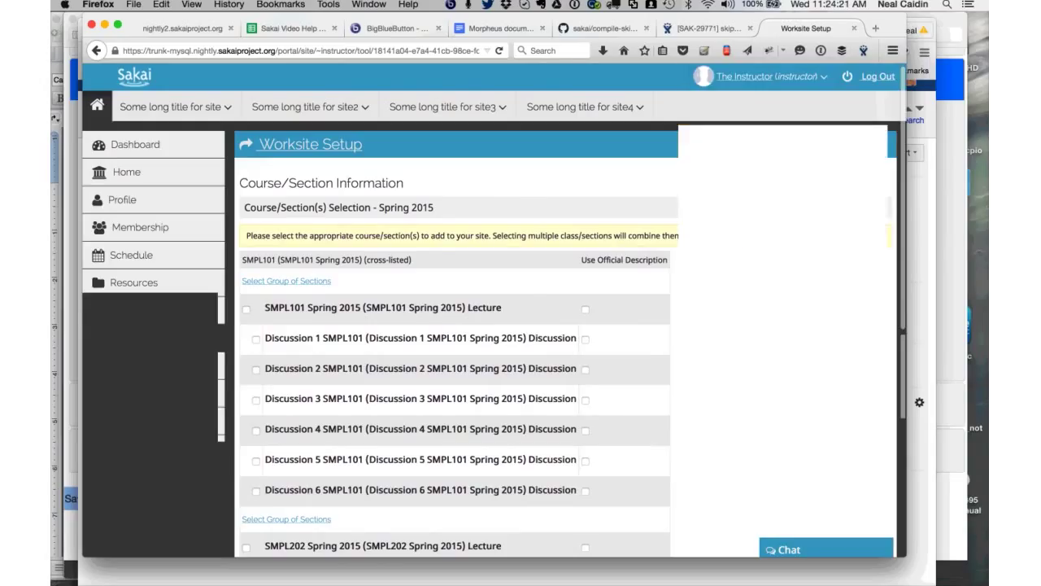
pyautogui.scroll(-8, 520, 325)
pyautogui.click(266, 399)
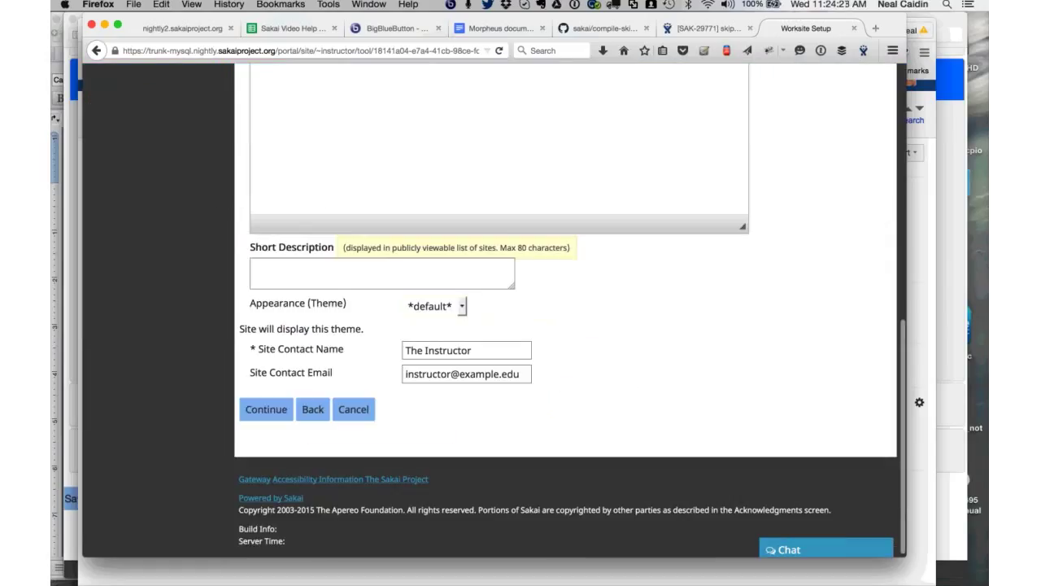
pyautogui.click(266, 409)
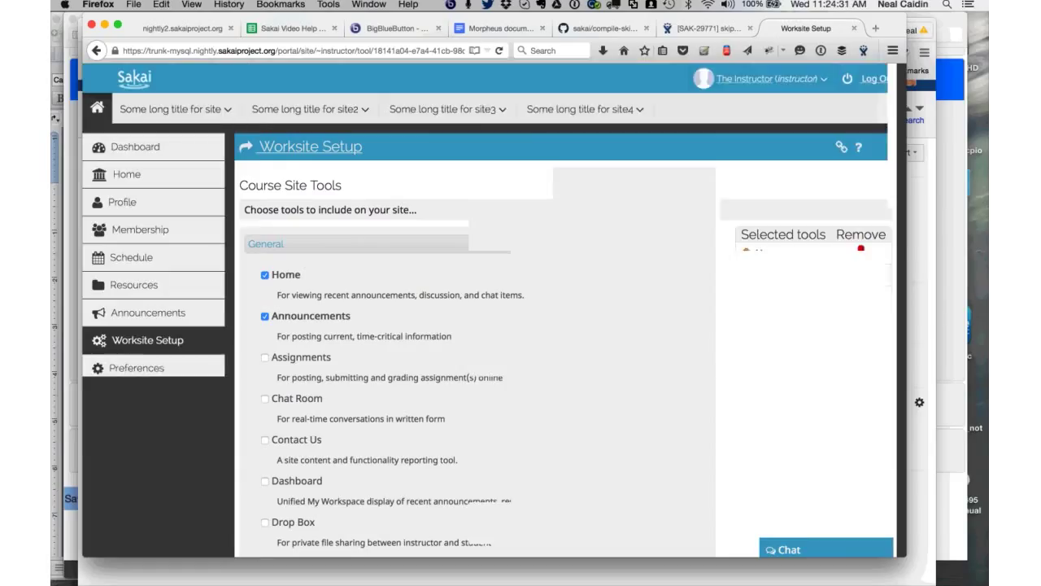
# - Continue through the Tools, Re-use and Access pages and create the Discussion 1 SMPL101 site
pyautogui.scroll(-5, 480, 325)
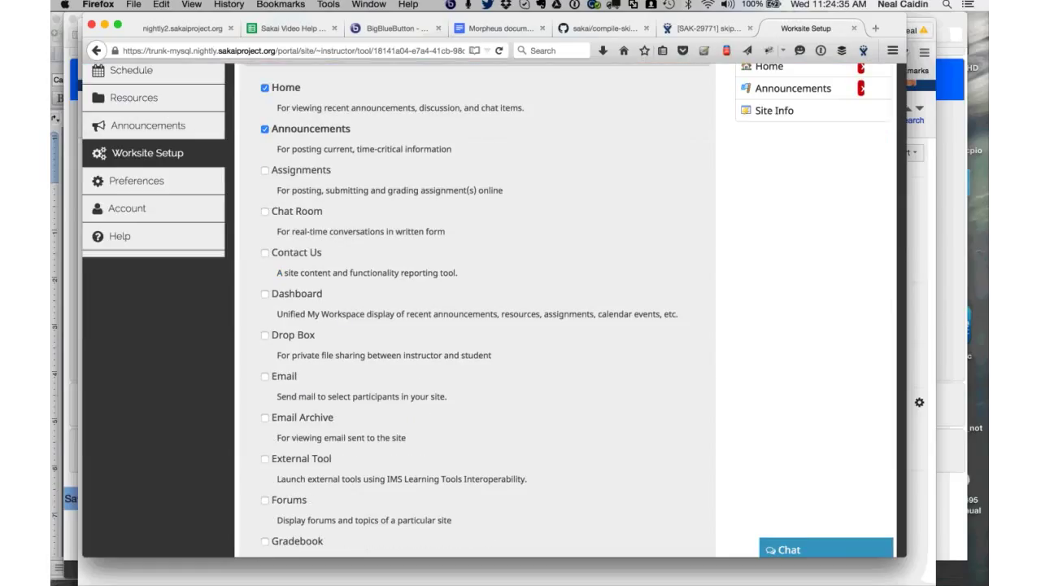
pyautogui.hotkey('ctrl', 'shift', 'Tab')
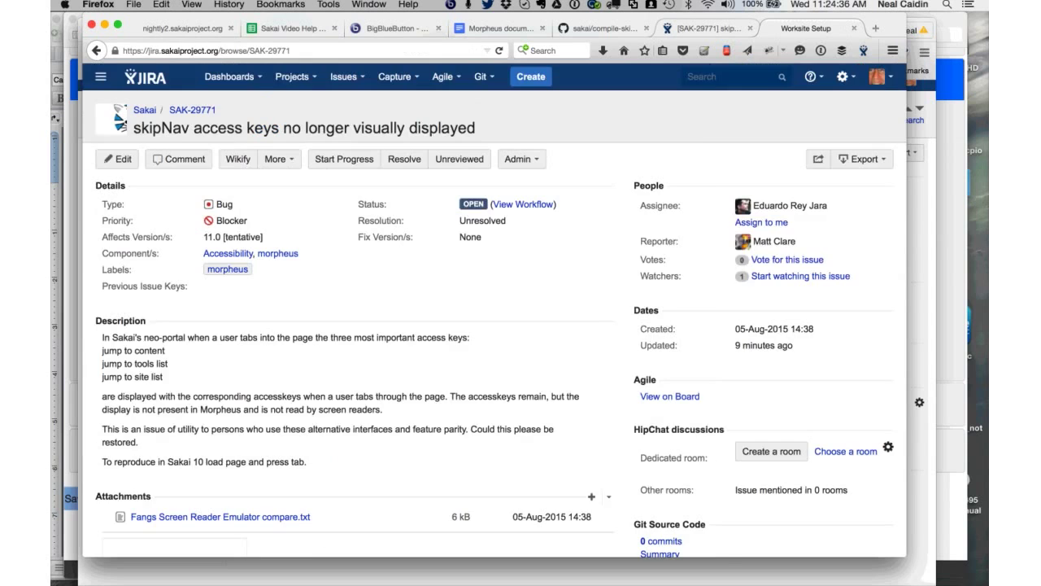
pyautogui.hotkey('ctrl', 'Tab')
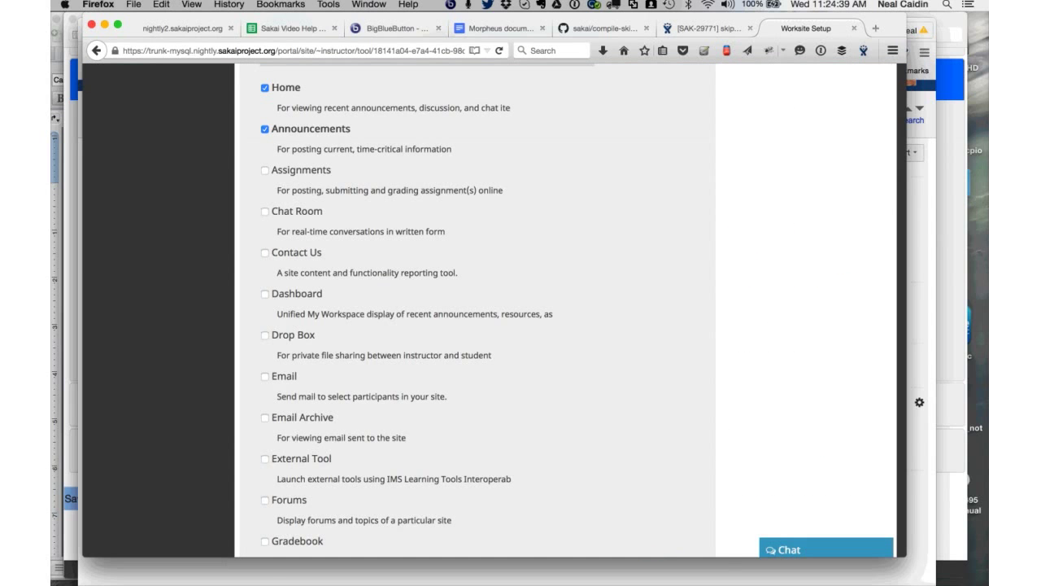
pyautogui.press('End')
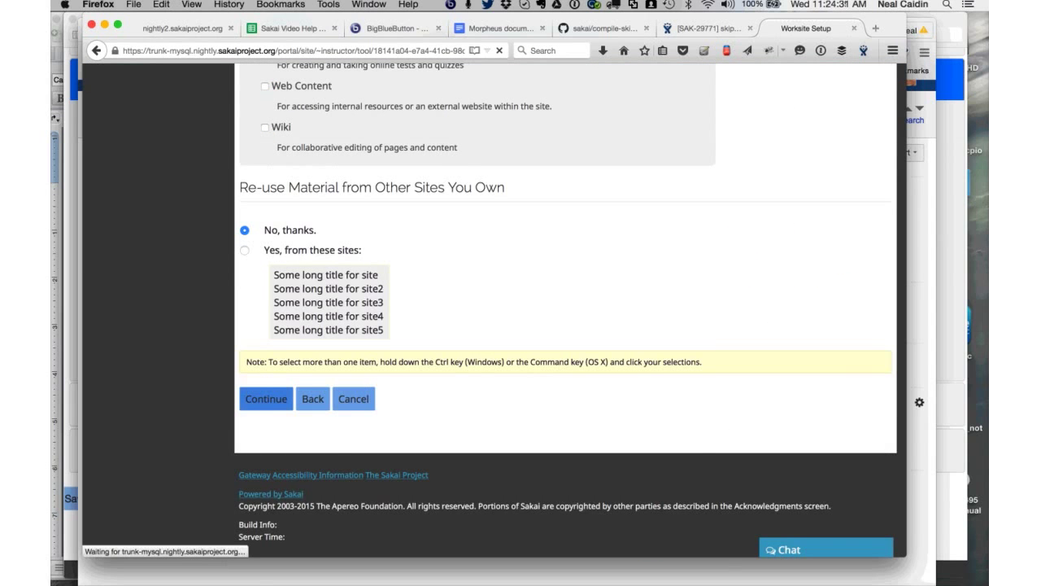
pyautogui.press('End')
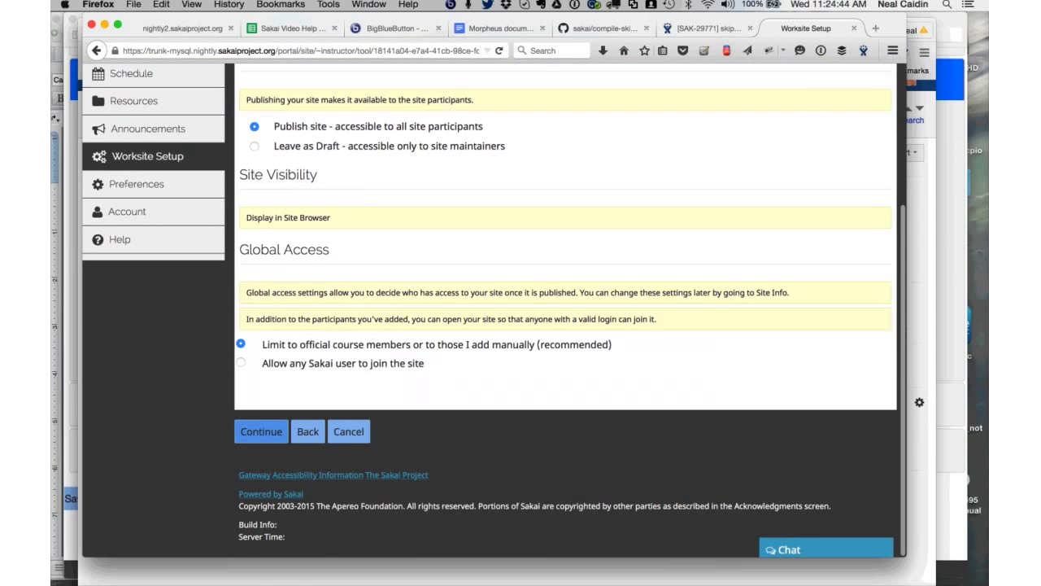
pyautogui.press('Return')
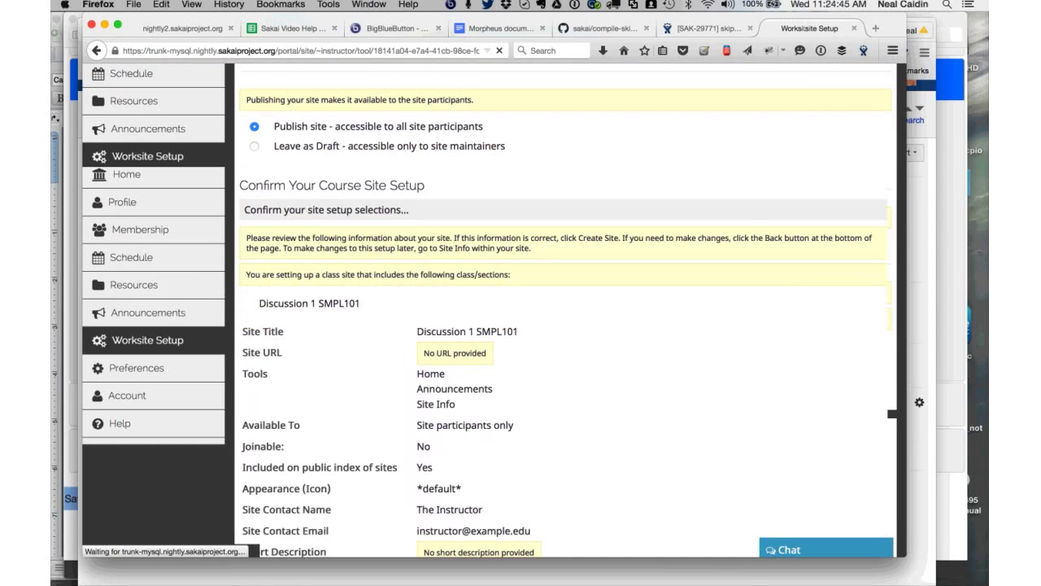
pyautogui.press('End')
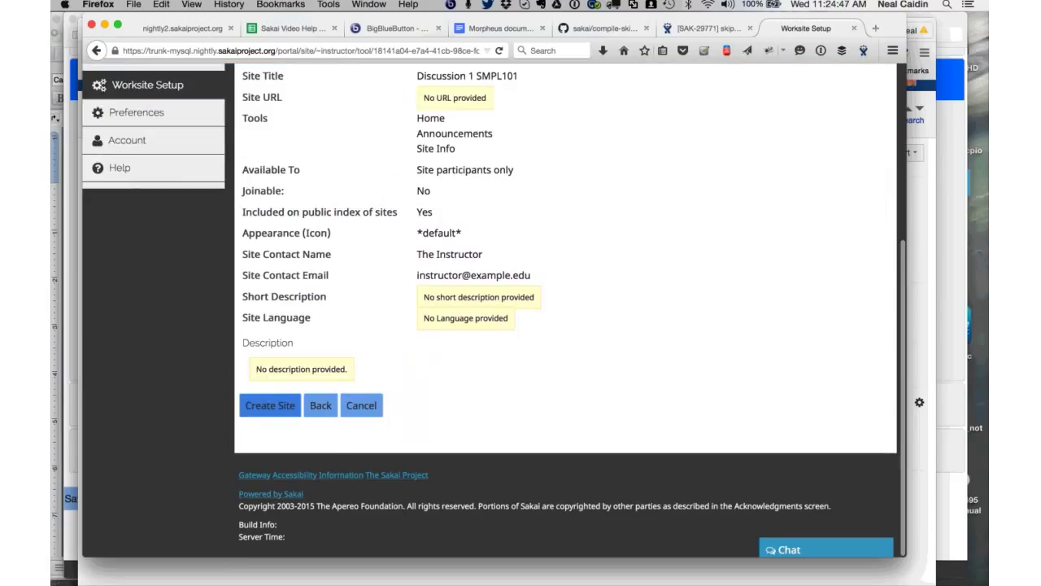
pyautogui.press('Return')
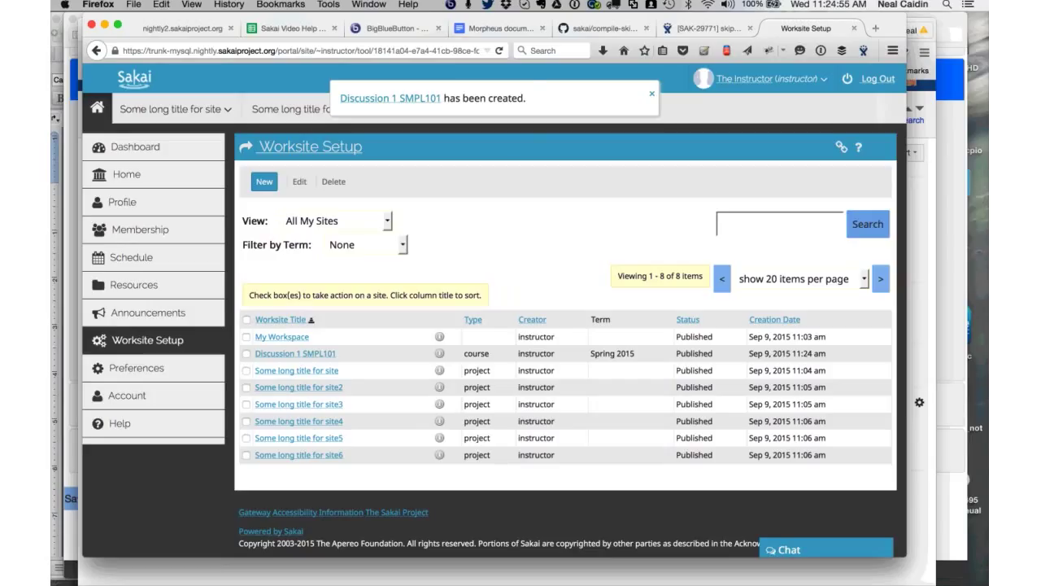
# - Open the new Discussion 1 SMPL101 site and widen the window to desktop layout
pyautogui.click(350, 99)
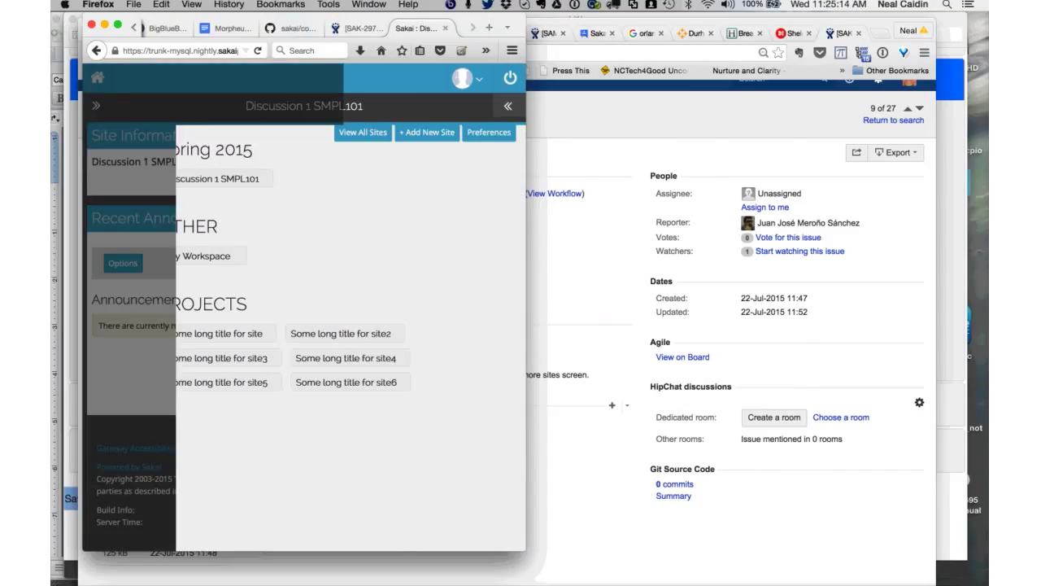
pyautogui.press('Escape')
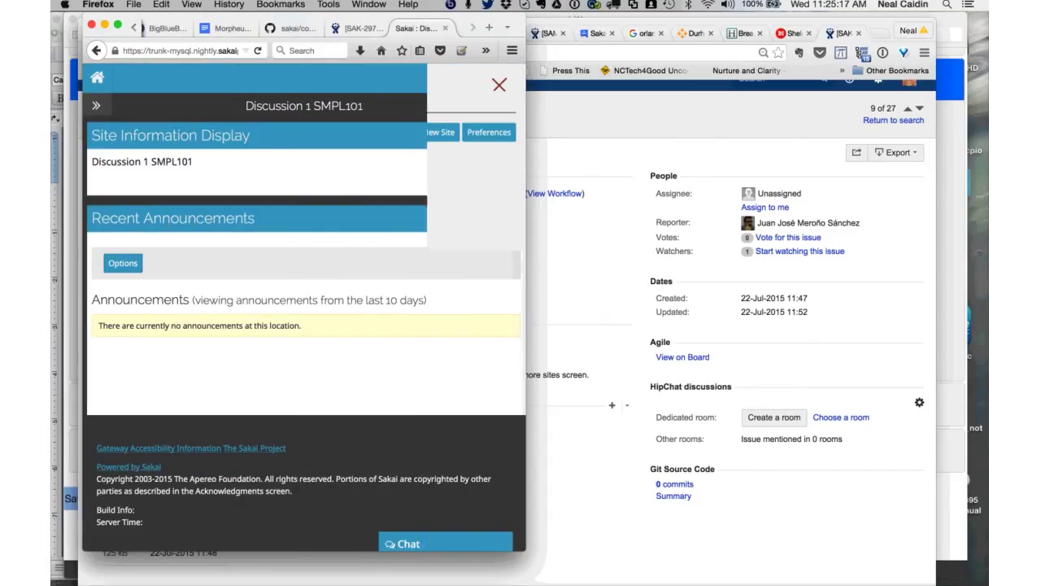
pyautogui.hotkey('ctrl', 'alt', 'Return')
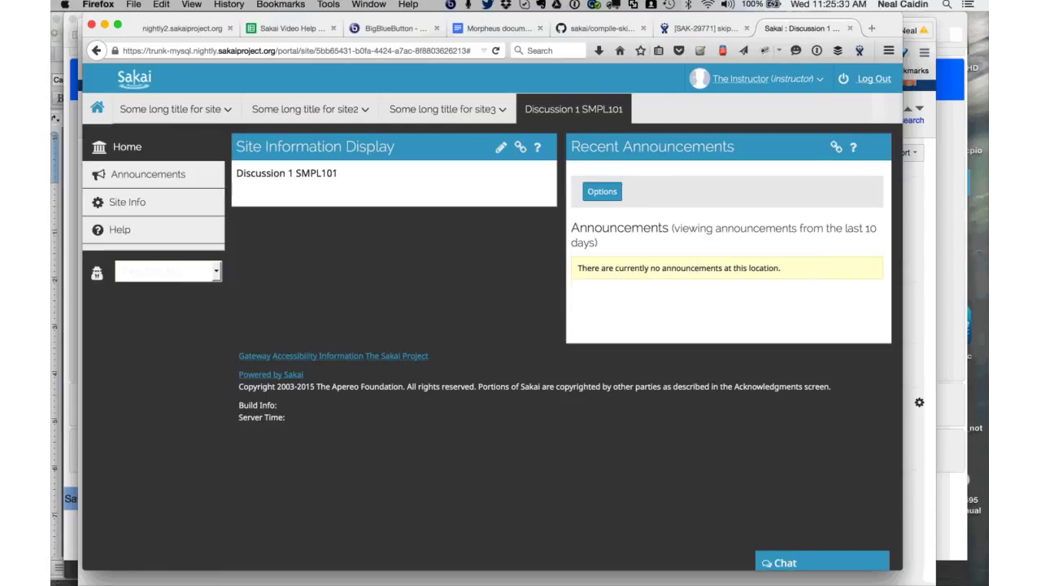
# - Open Sakai Preferences to see the customized tabs, then hide the Sakai window
pyautogui.click(822, 78)
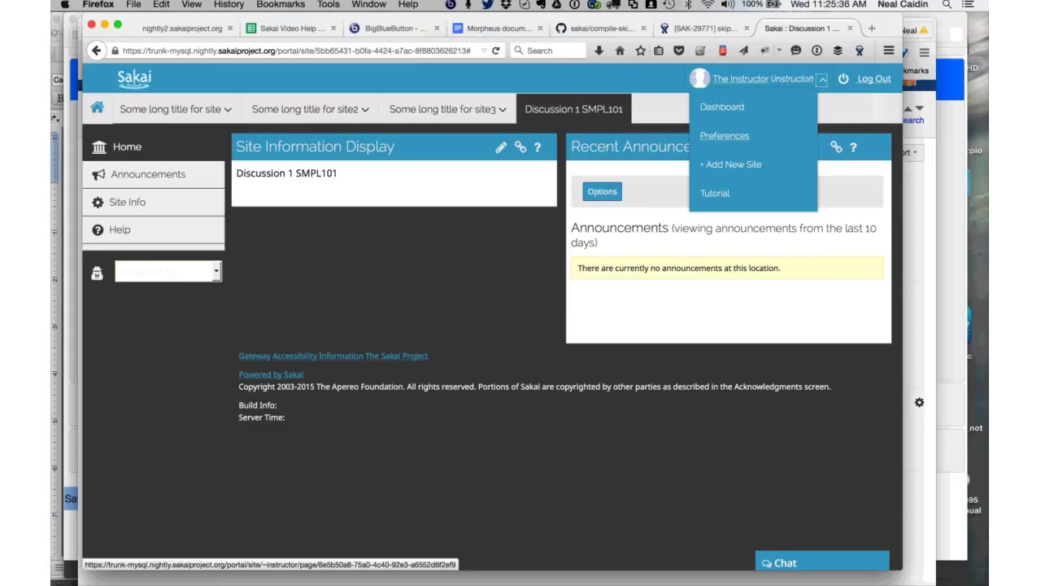
pyautogui.click(724, 136)
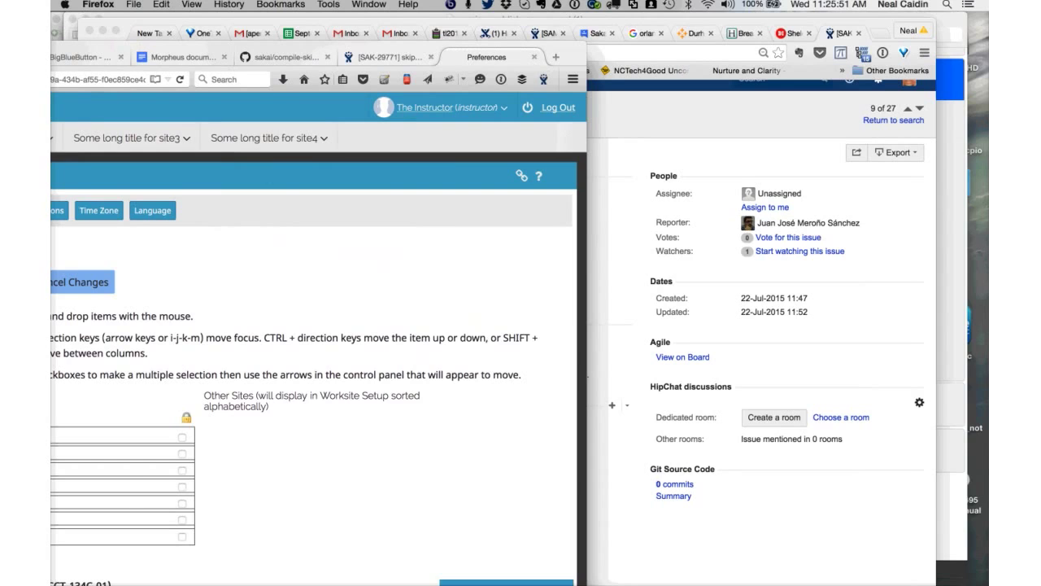
pyautogui.press('super+m')
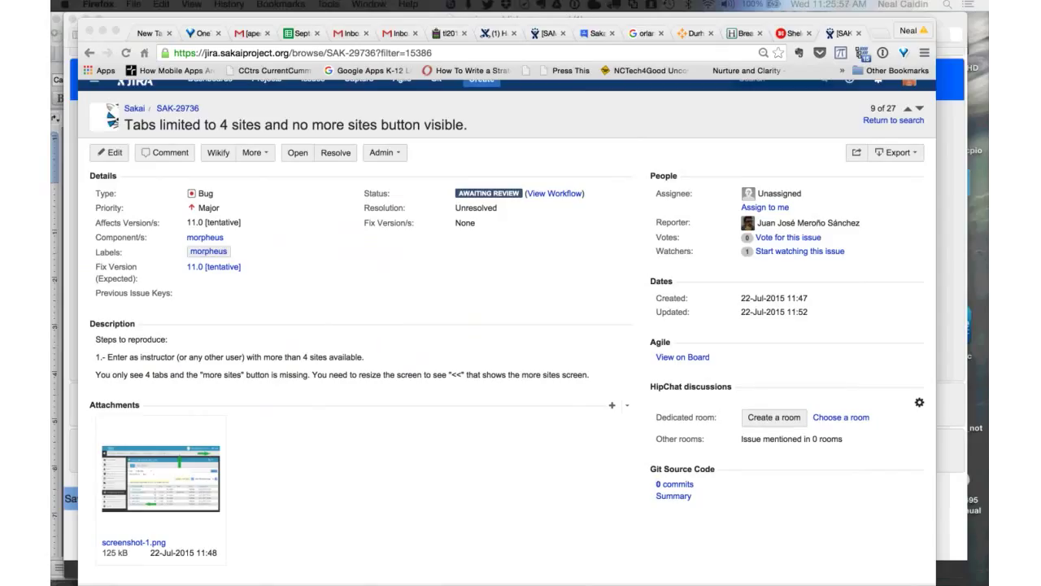
# - Bring the Chrome window with JIRA issue SAK-29736 back to the front
pyautogui.press('super+Tab')
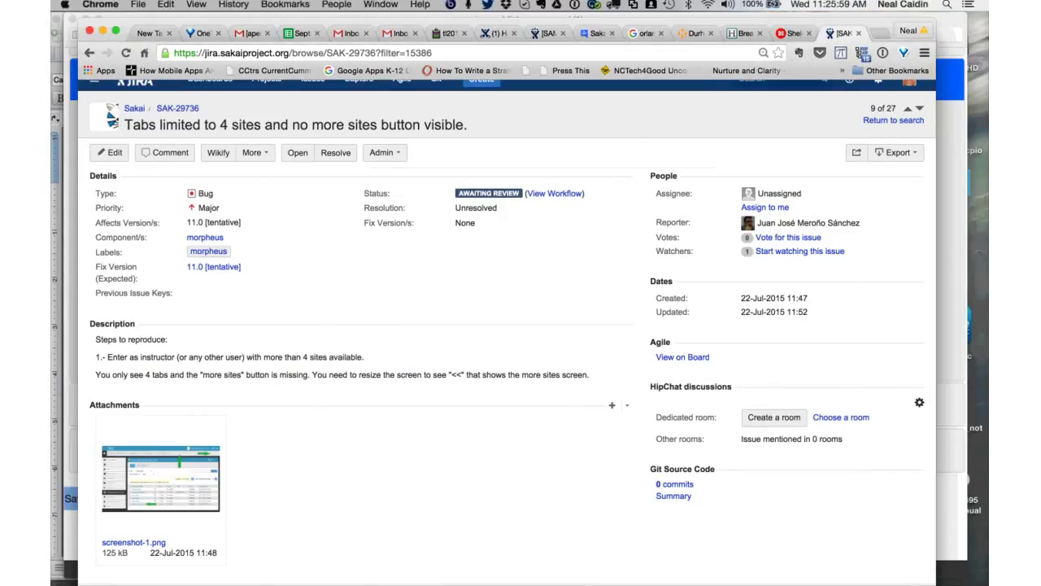
pyautogui.click(380, 4)
pyautogui.click(381, 5)
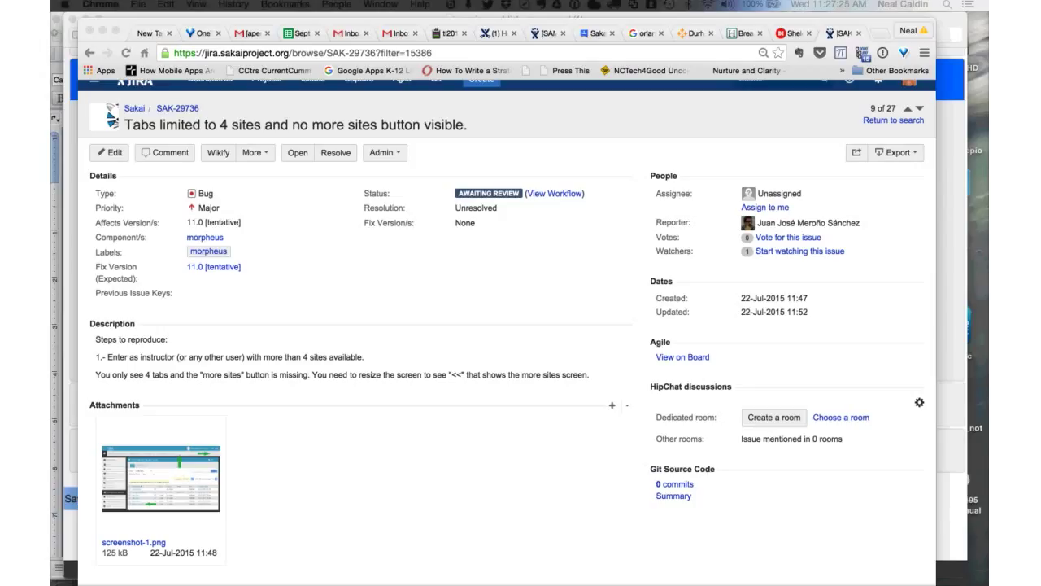
pyautogui.click(230, 210)
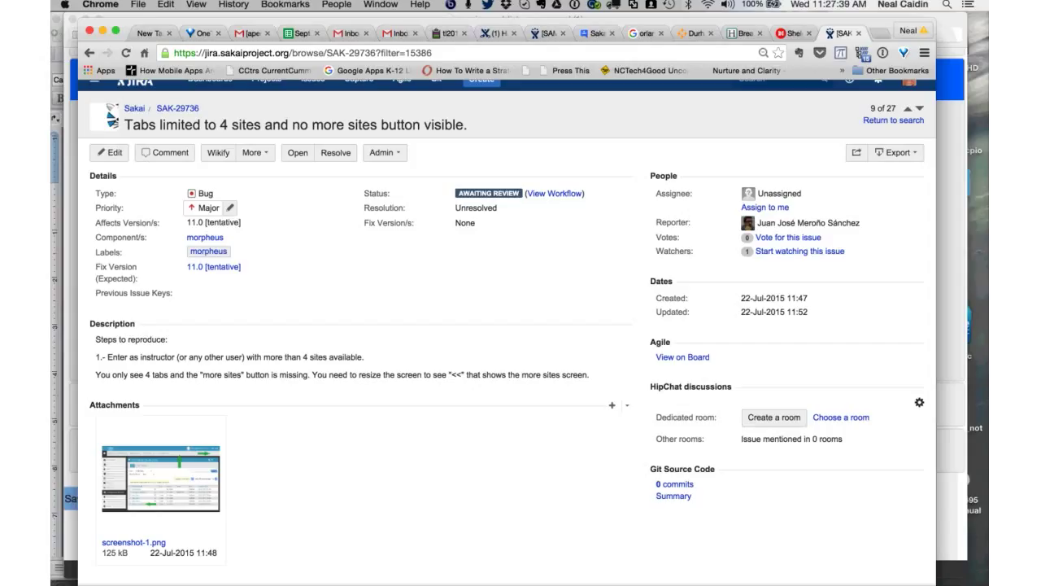
# - Open SAK-29736's priority choices and dismiss them, keeping Major
pyautogui.click(208, 208)
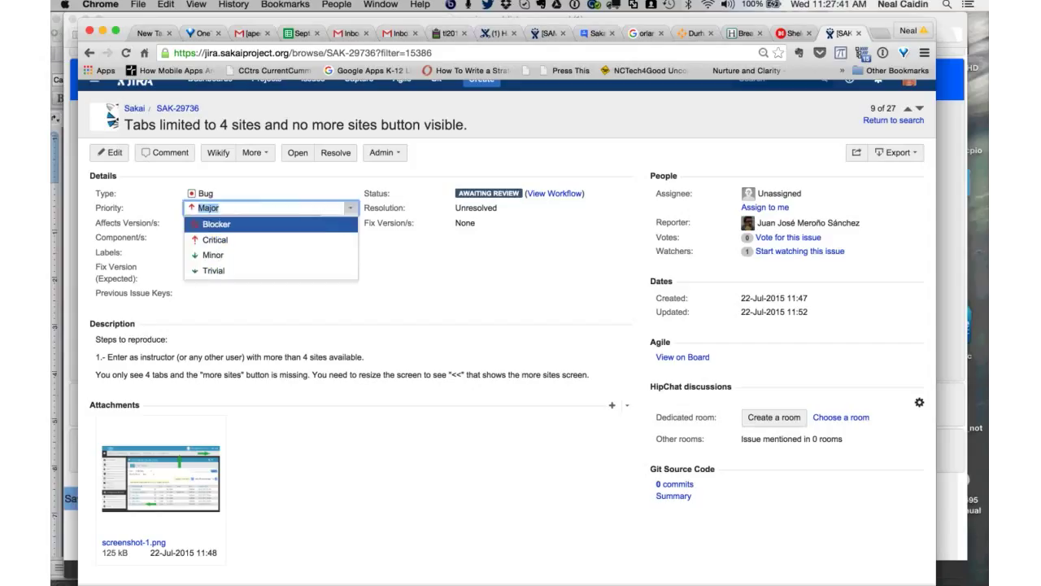
pyautogui.press('Escape')
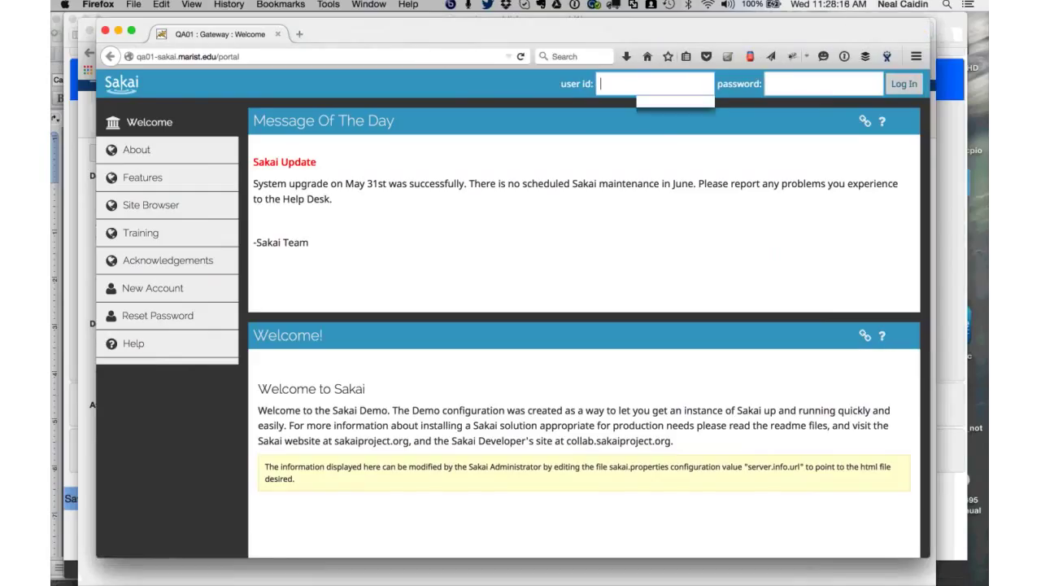
# - Log in to the QA01 Sakai server as admin, entering the account password, and dismiss the password-saving prompt
pyautogui.write('admin')
pyautogui.press('Tab')
pyautogui.write('admin')
pyautogui.press('Return')
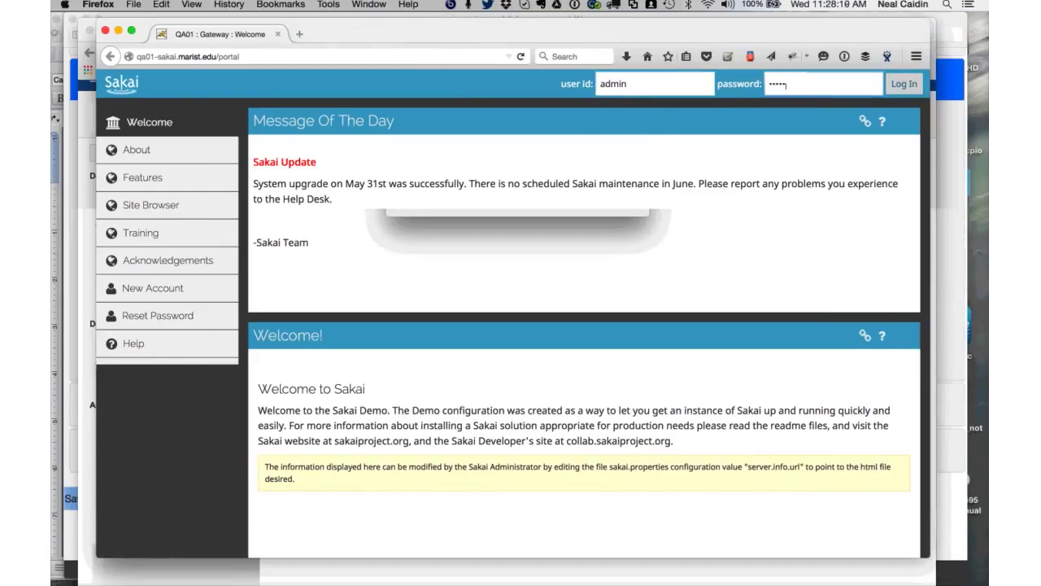
pyautogui.press('Escape')
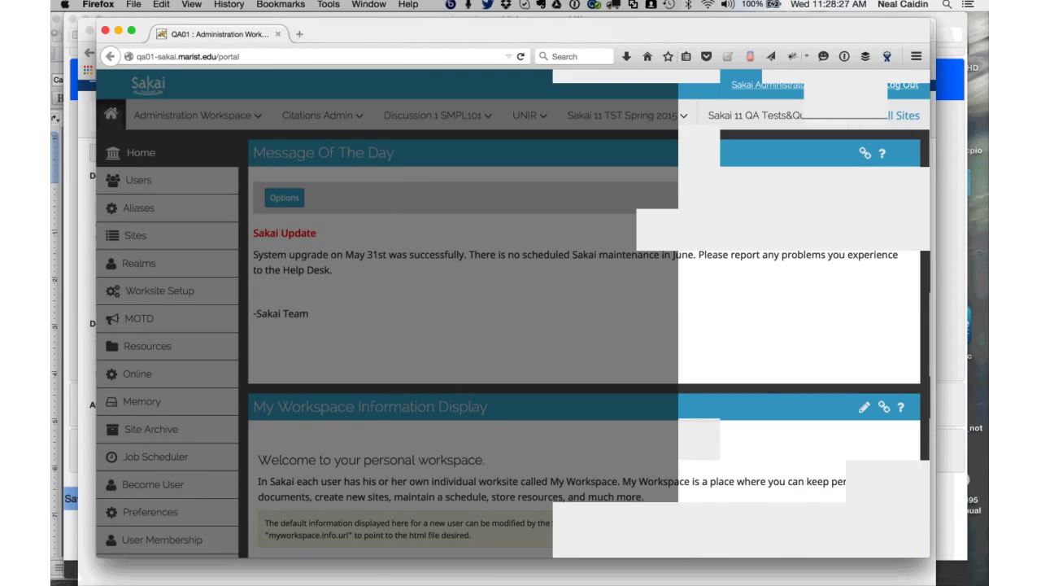
# - Close the all-sites list and log out of the QA01 server
pyautogui.press('Escape')
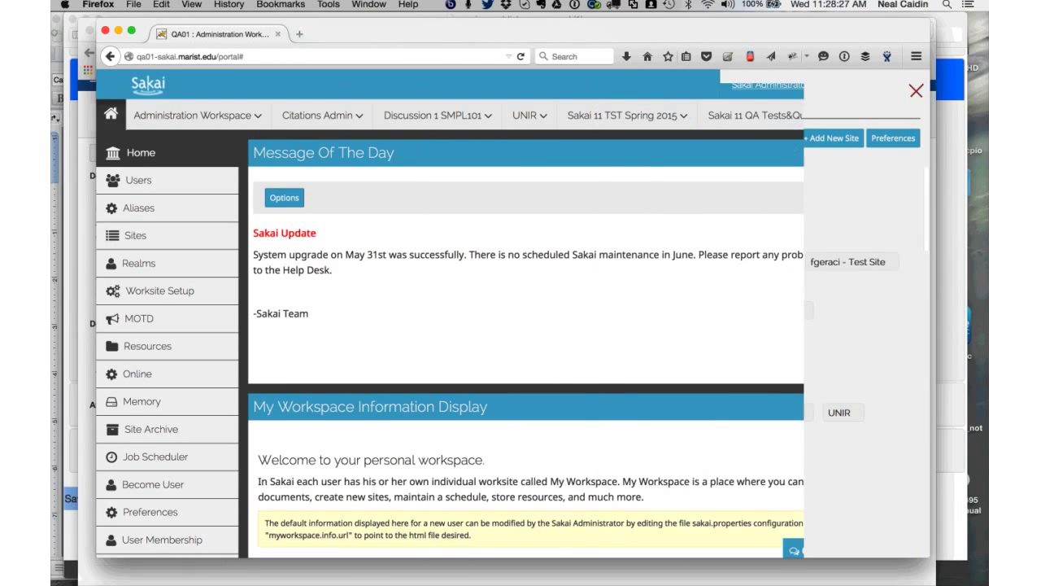
pyautogui.click(895, 85)
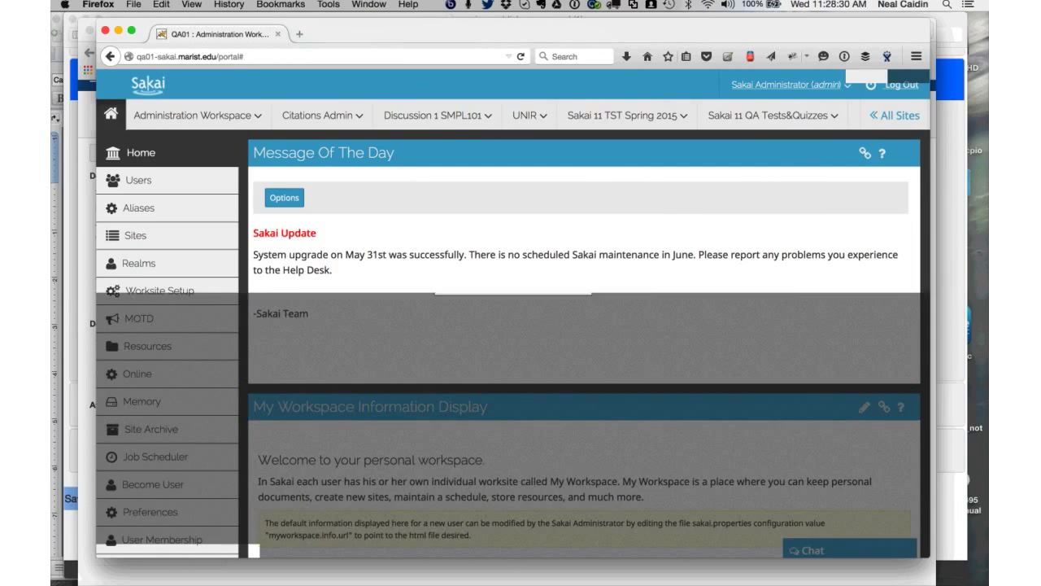
pyautogui.press('Return')
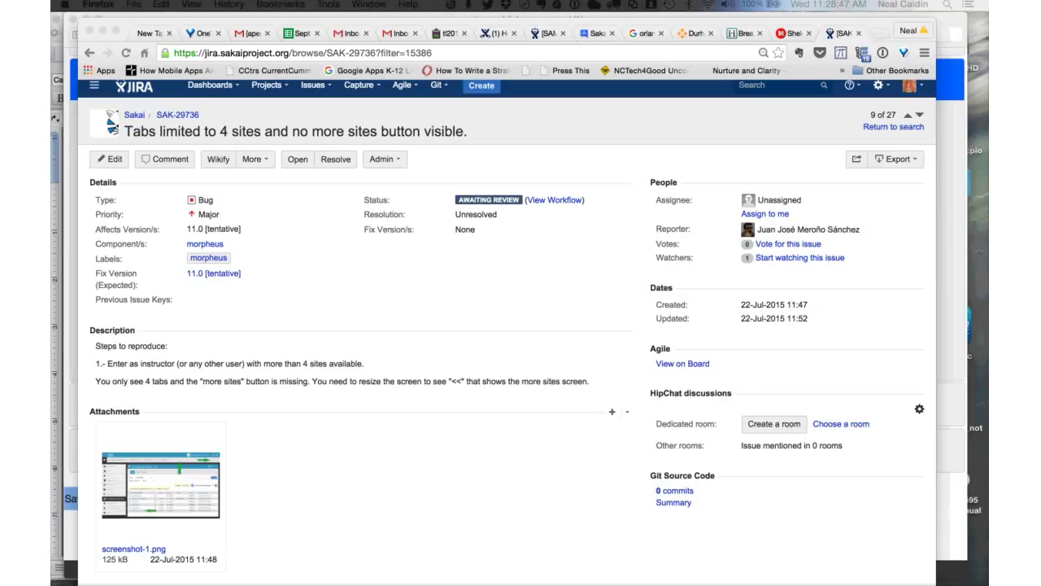
pyautogui.moveTo(278, 569)
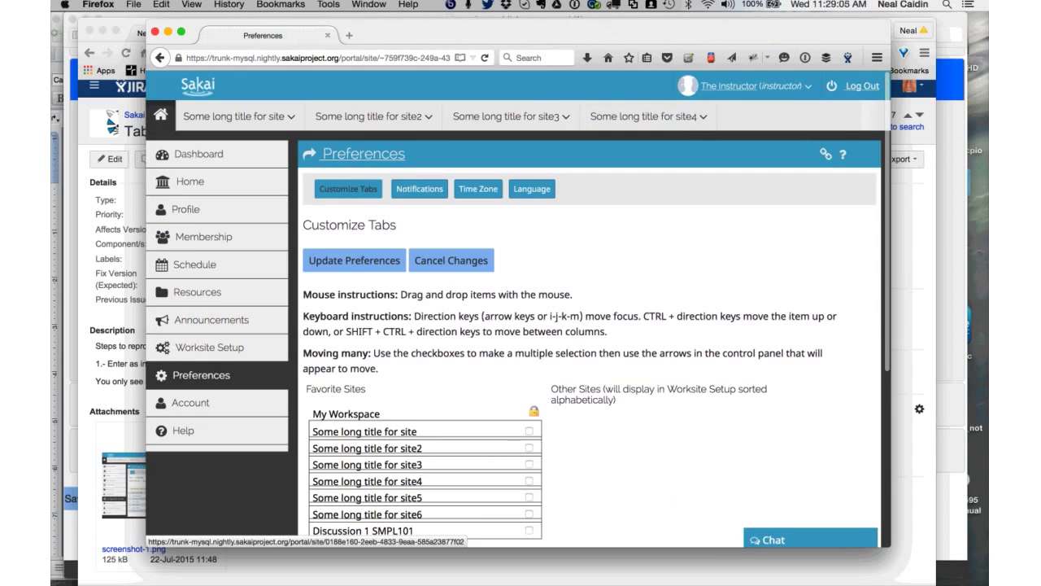
# - Log out of the instructor account and sign back in as admin with the admin password
pyautogui.click(861, 86)
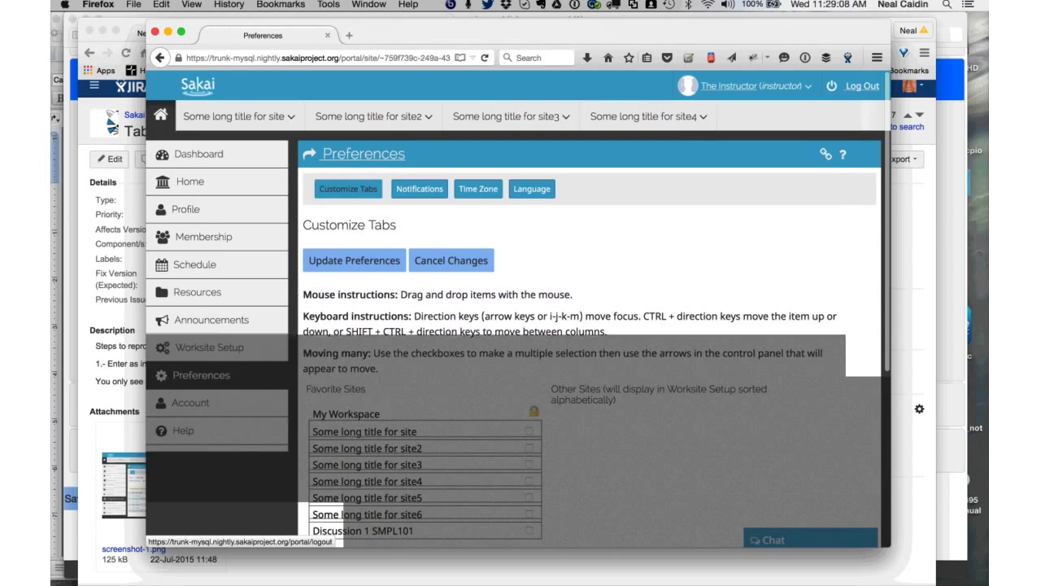
pyautogui.press('Return')
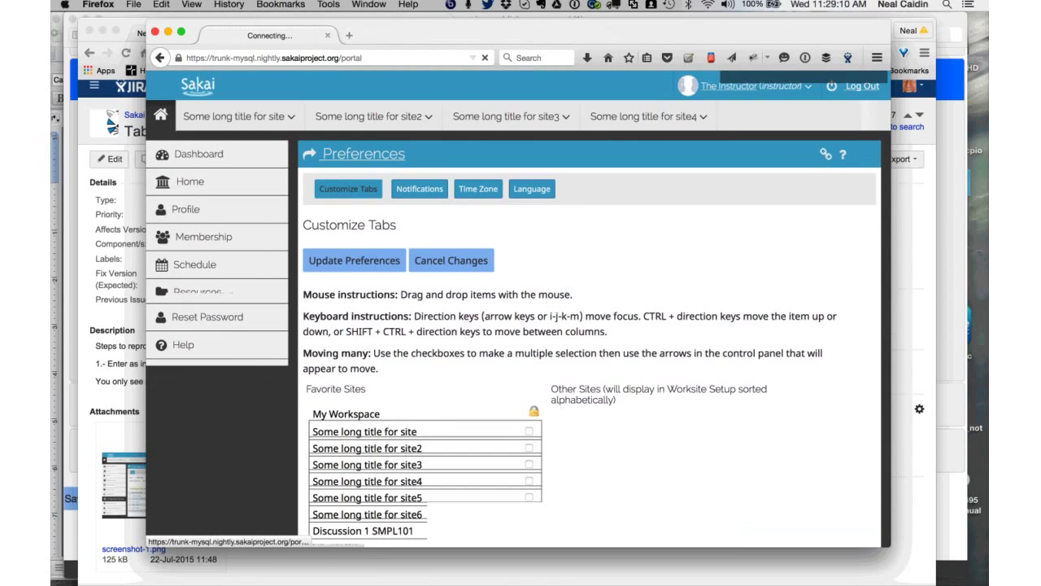
pyautogui.write('admin')
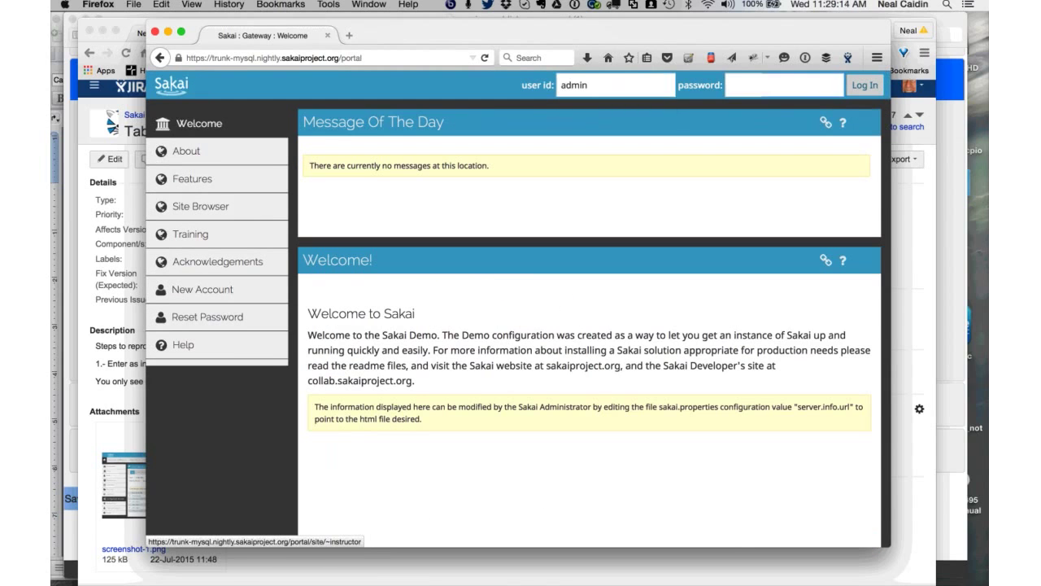
pyautogui.press('Tab')
pyautogui.write('admin')
pyautogui.press('Return')
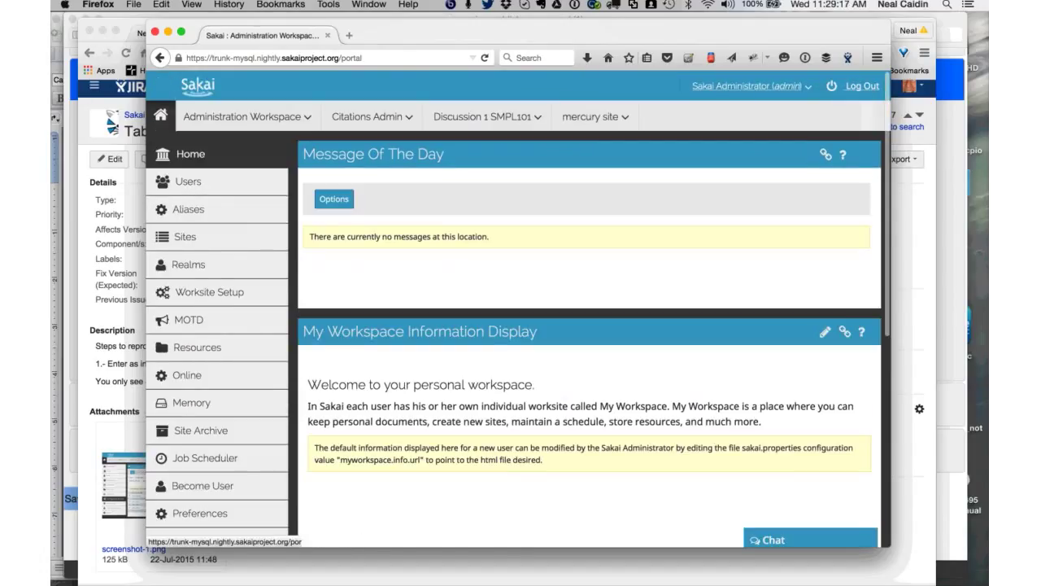
# - From the admin account menu, pass through Preferences to Worksite Setup's Create Site page
pyautogui.click(749, 85)
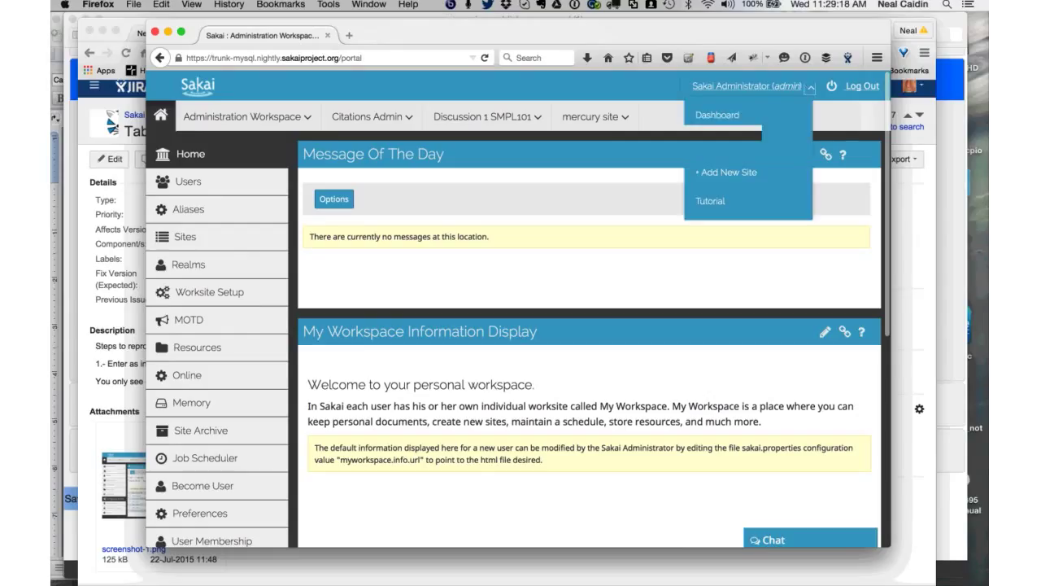
pyautogui.press('Return')
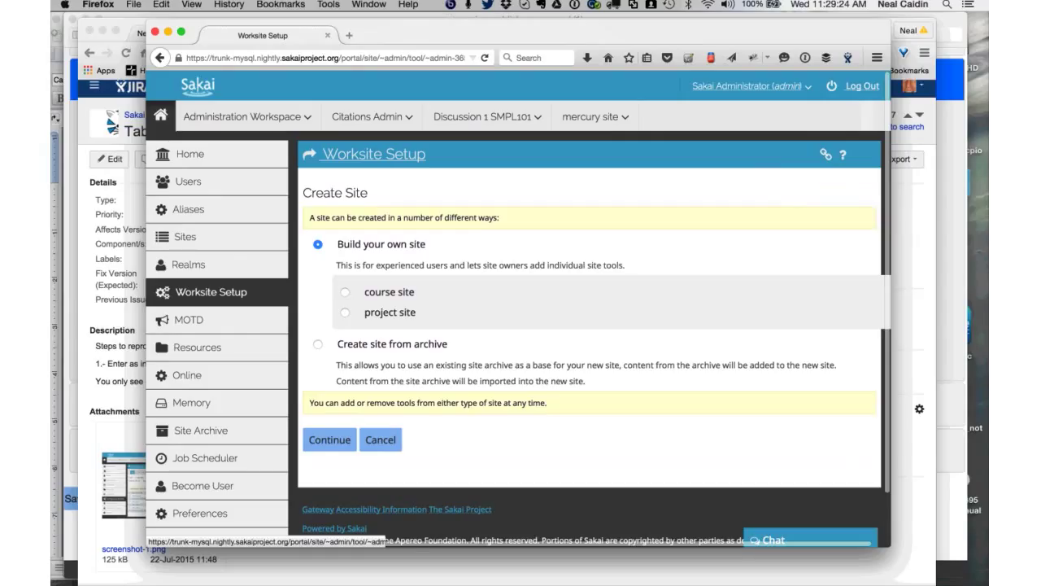
pyautogui.press('Tab')
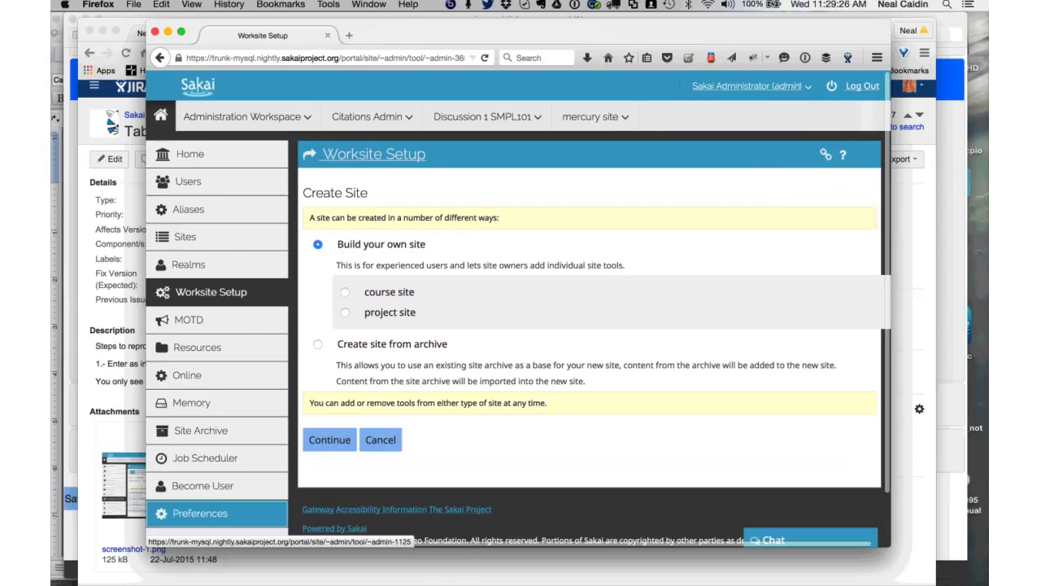
pyautogui.press('Return')
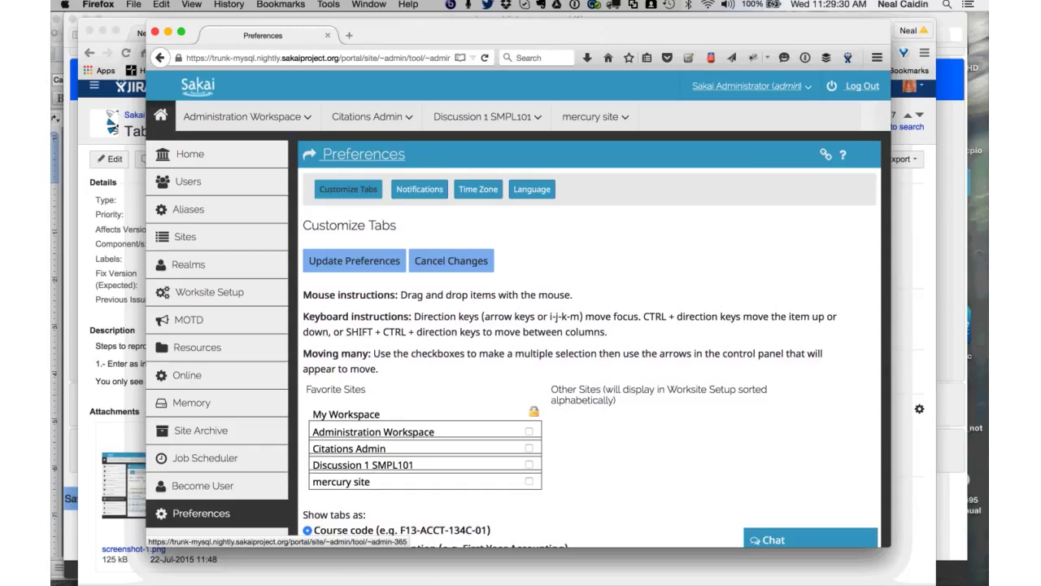
pyautogui.click(209, 292)
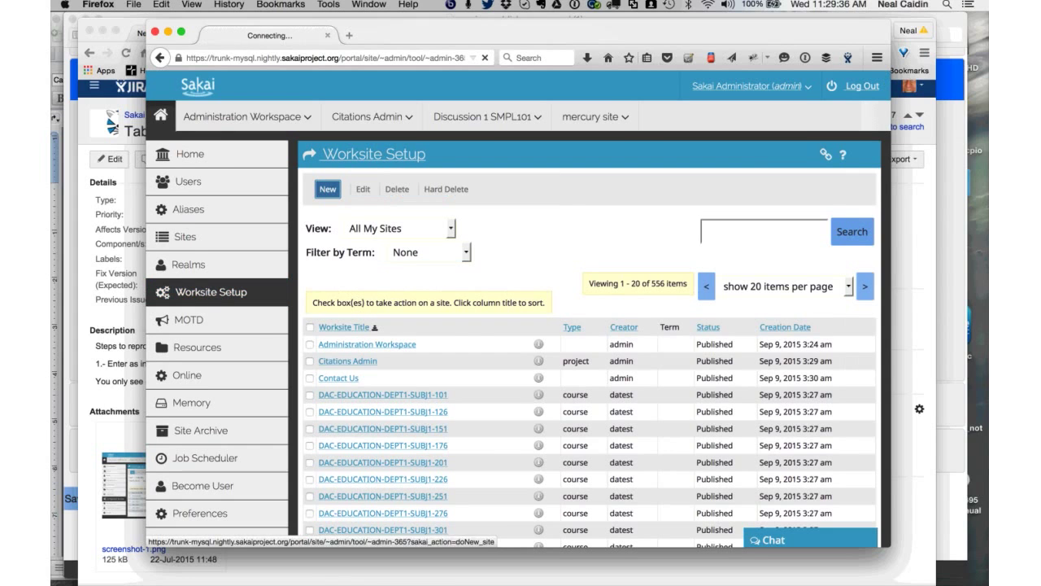
pyautogui.click(328, 188)
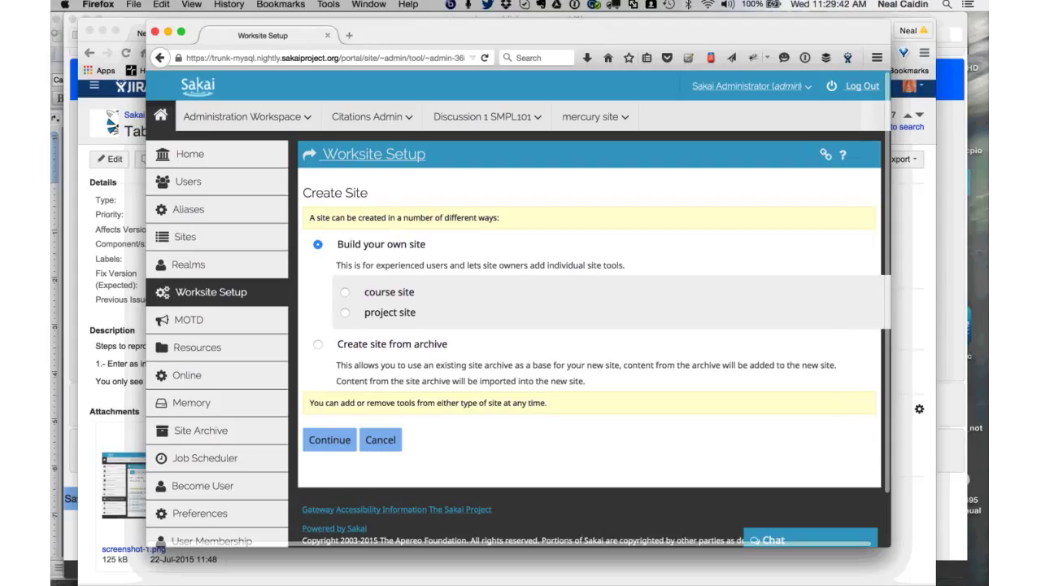
# - Choose a project site titled 'Proj1 Hello World and a v' and enter the site contact email
pyautogui.click(345, 312)
pyautogui.press('Return')
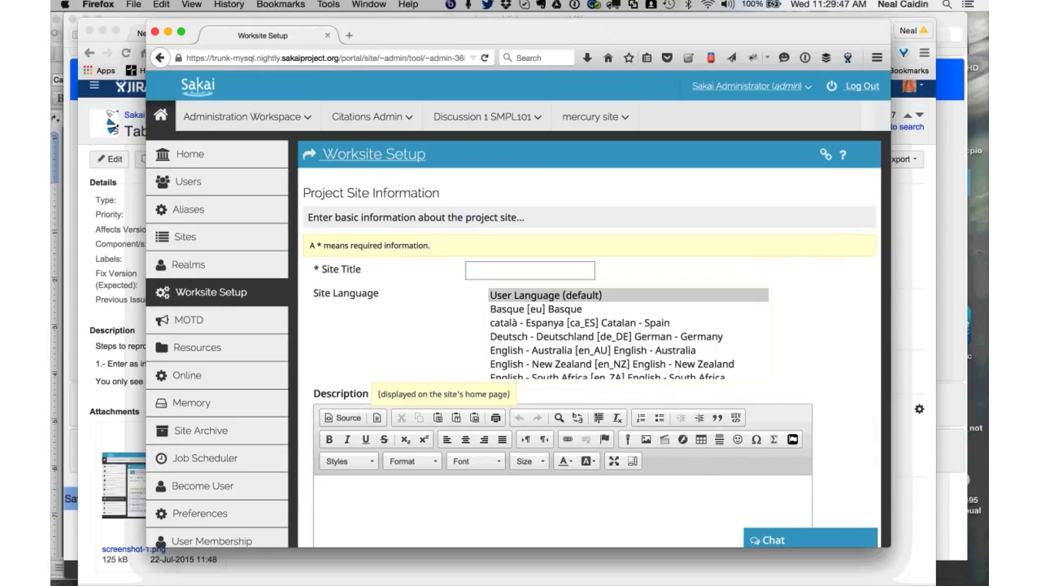
pyautogui.write('Proj1 Hello')
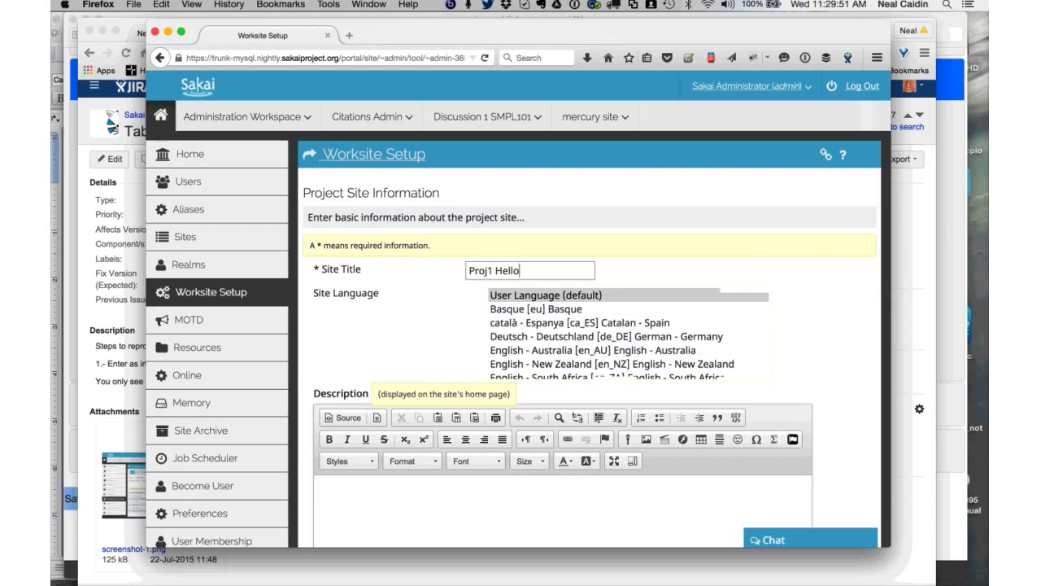
pyautogui.scroll(-15, 628, 332)
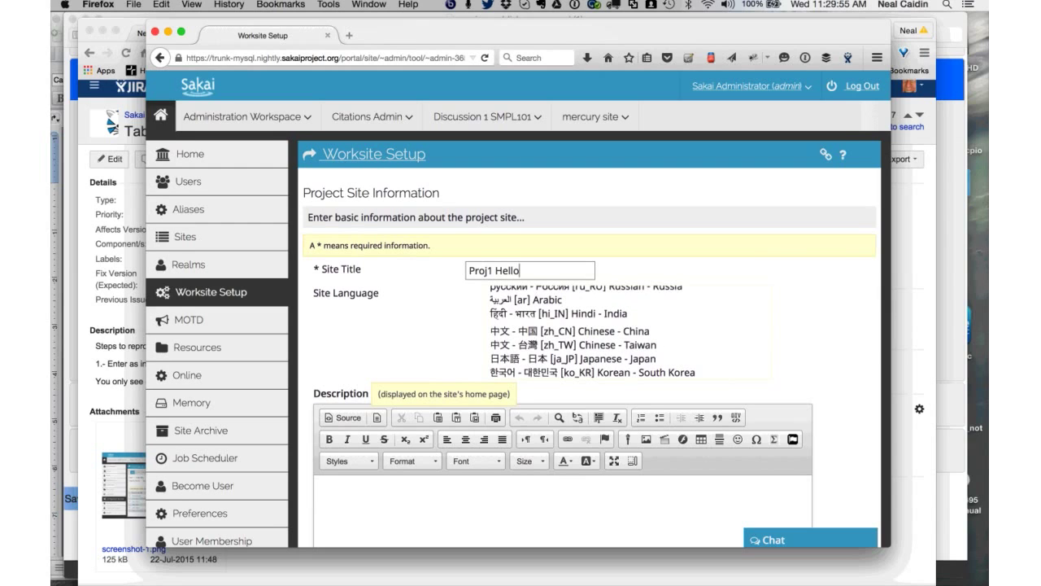
pyautogui.hotkey('shift', 'Left')
pyautogui.hotkey('shift', 'Left')
pyautogui.press('Right')
pyautogui.write('World and a v')
pyautogui.scroll(-10, 590, 341)
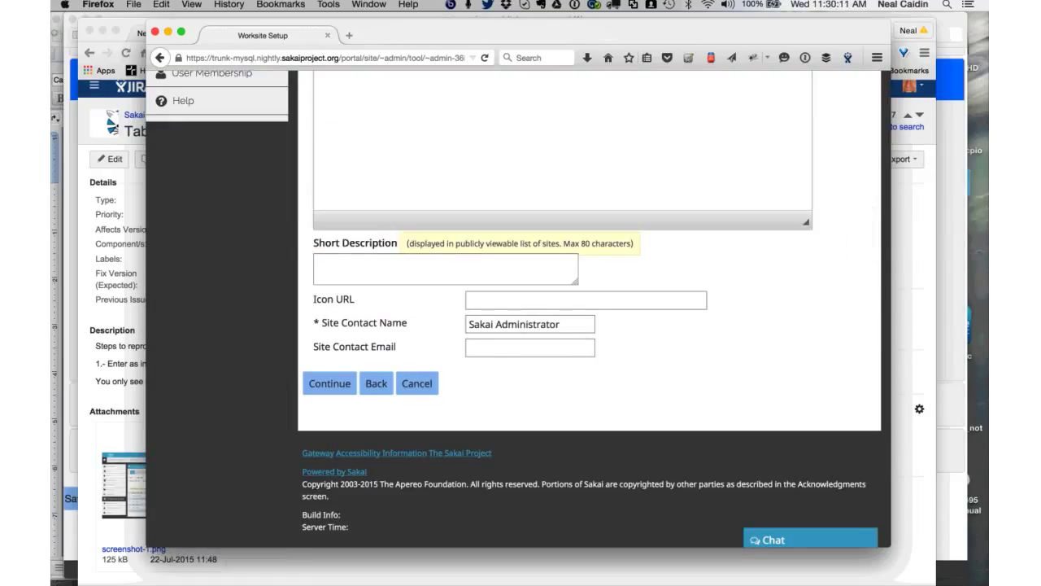
pyautogui.press('Tab')
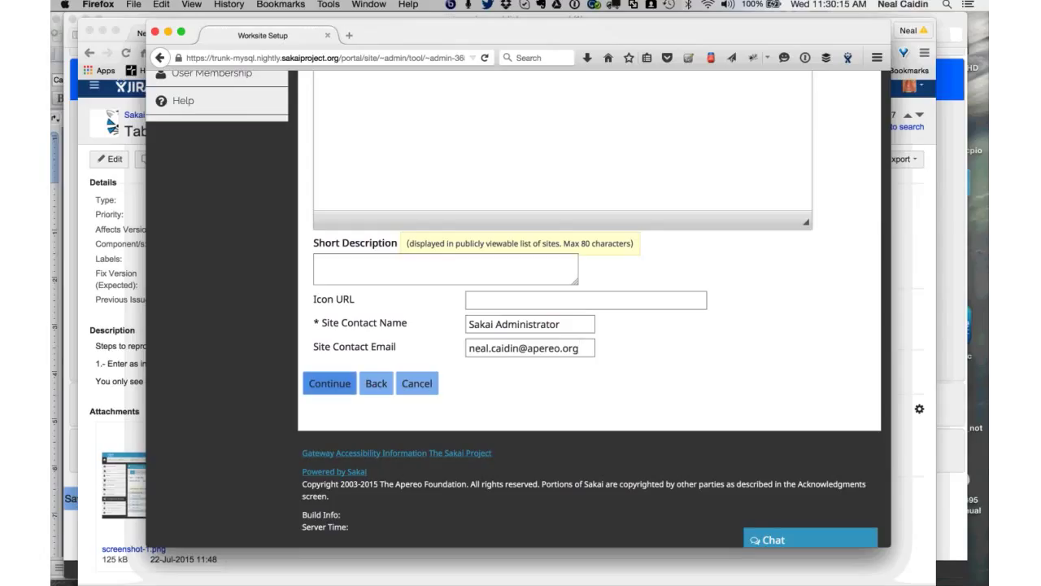
# - Continue past the tools and access pages with defaults and create the site
pyautogui.press('Return')
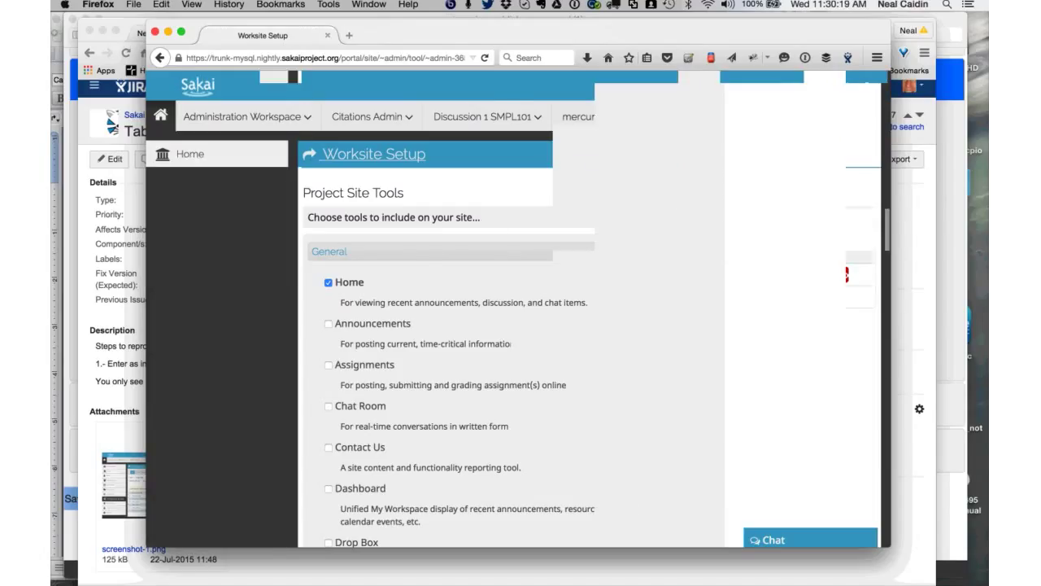
pyautogui.press('End')
pyautogui.press('Return')
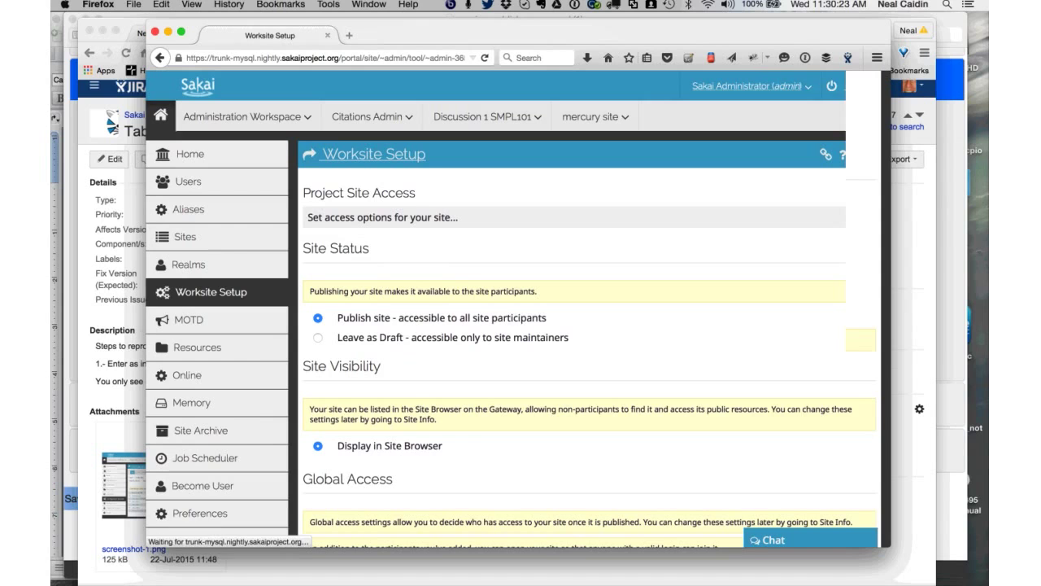
pyautogui.press('End')
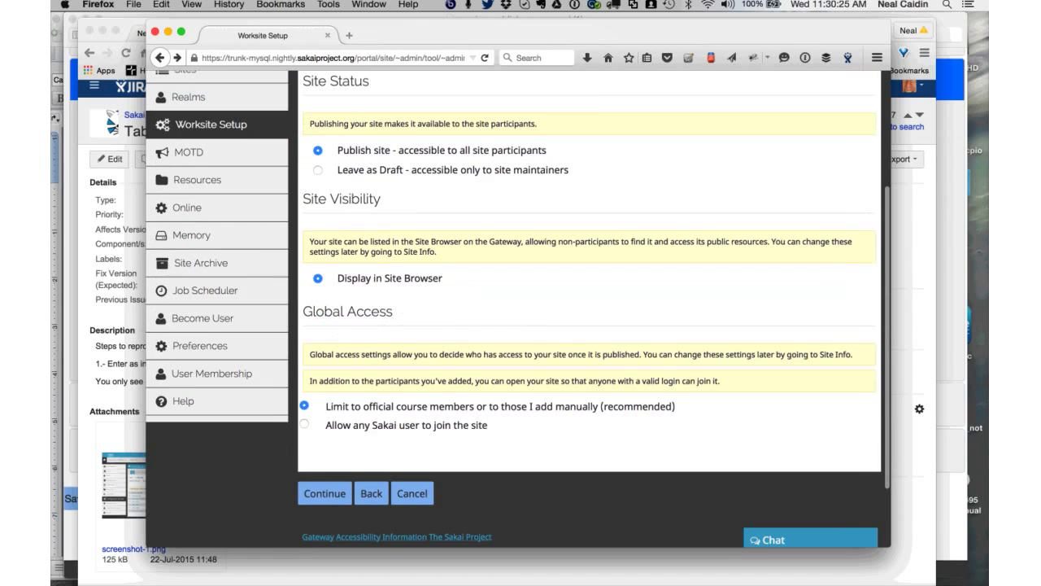
pyautogui.press('Return')
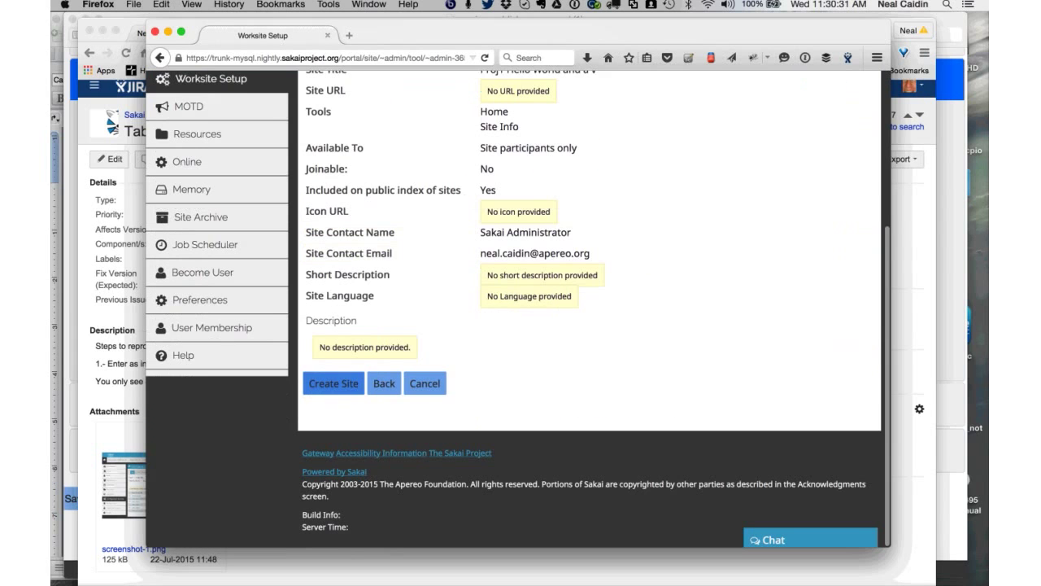
pyautogui.press('Return')
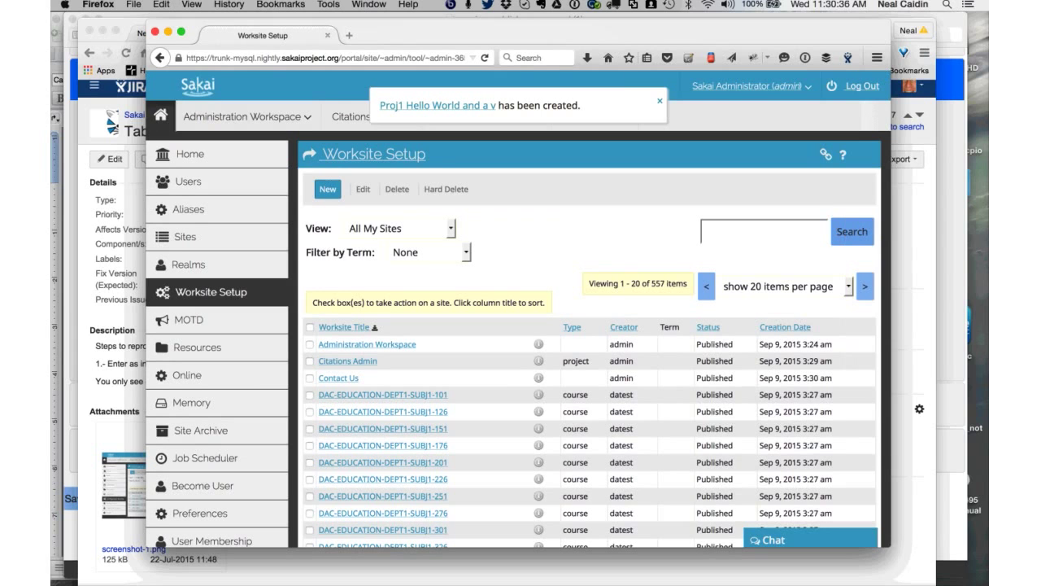
# - Visit the new 'Proj1 Hello World and a v' site, then log out of Sakai
pyautogui.click(438, 105)
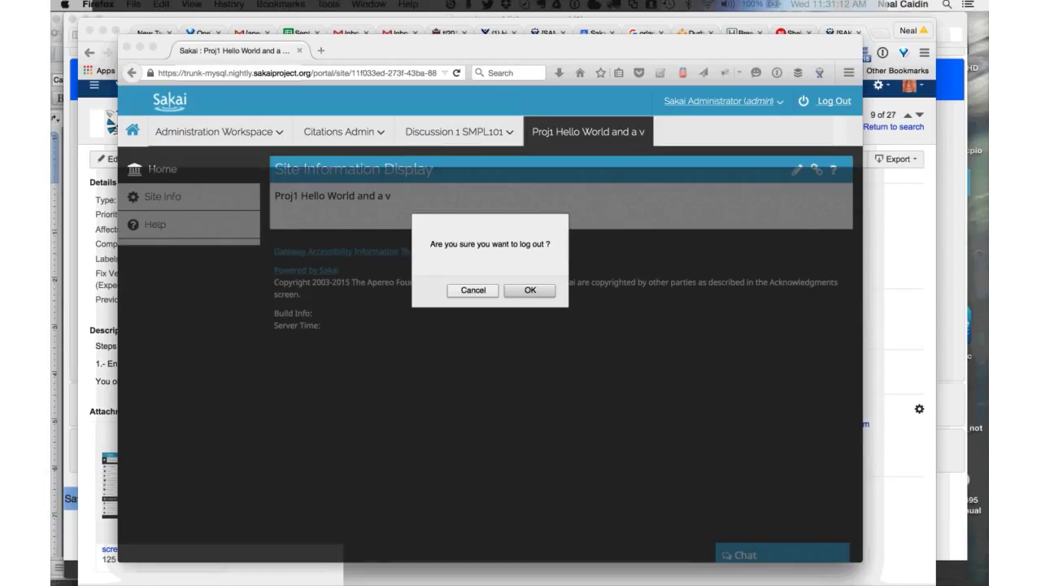
pyautogui.press('Return')
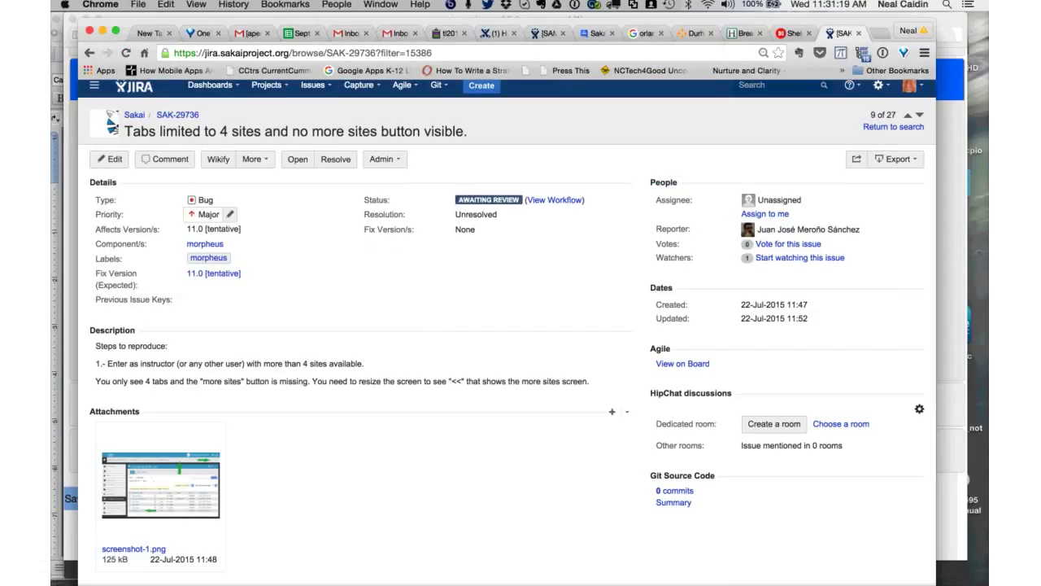
# - Set SAK-29736's Priority field to Blocker
pyautogui.click(209, 214)
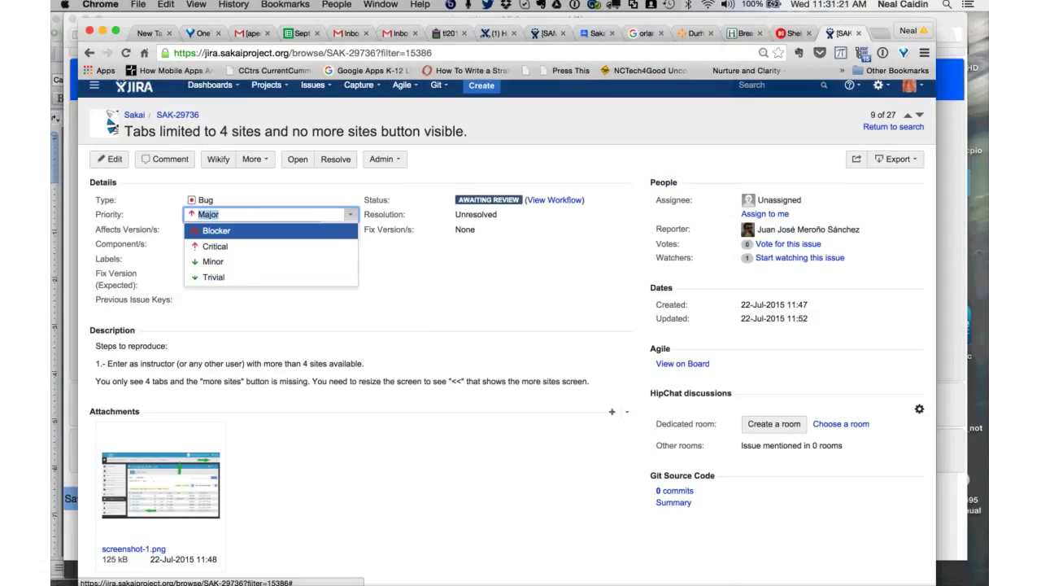
pyautogui.write('b')
pyautogui.press('Return')
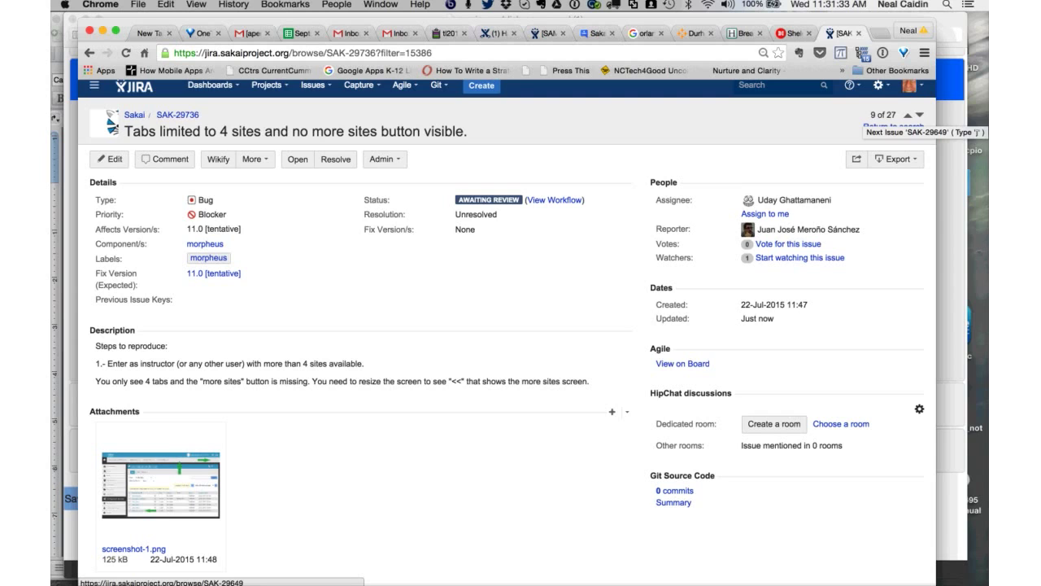
# - Move to issue SAK-29649 and open its linked issue SAK-29801 in a new window
pyautogui.press('j')
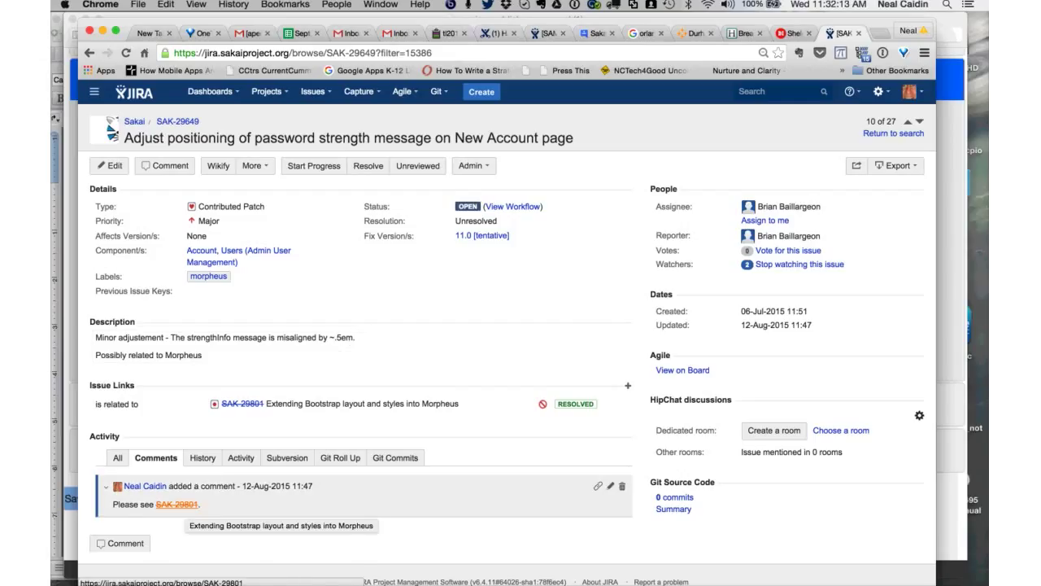
pyautogui.rightClick(176, 505)
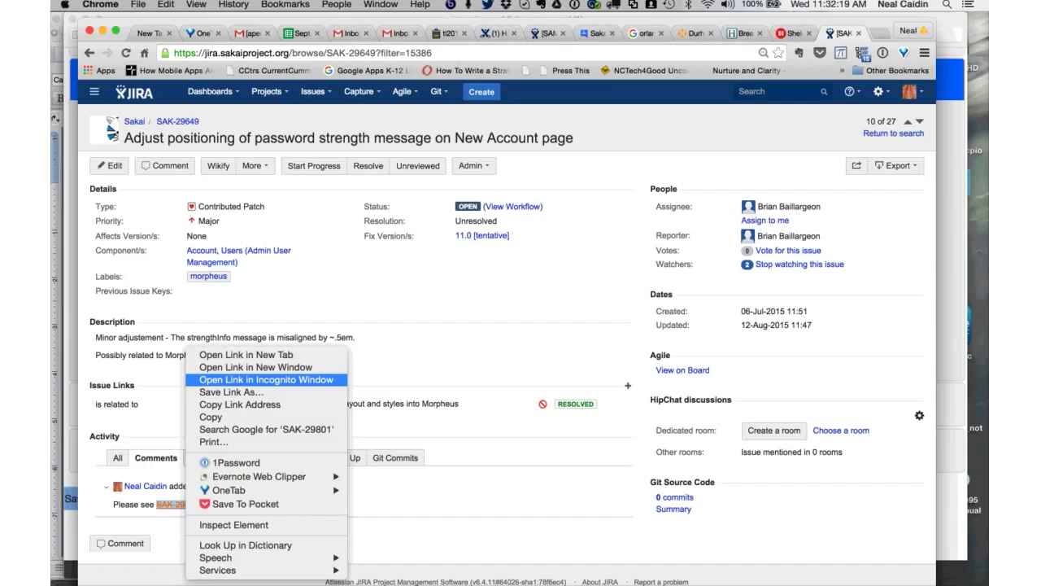
pyautogui.press('Escape')
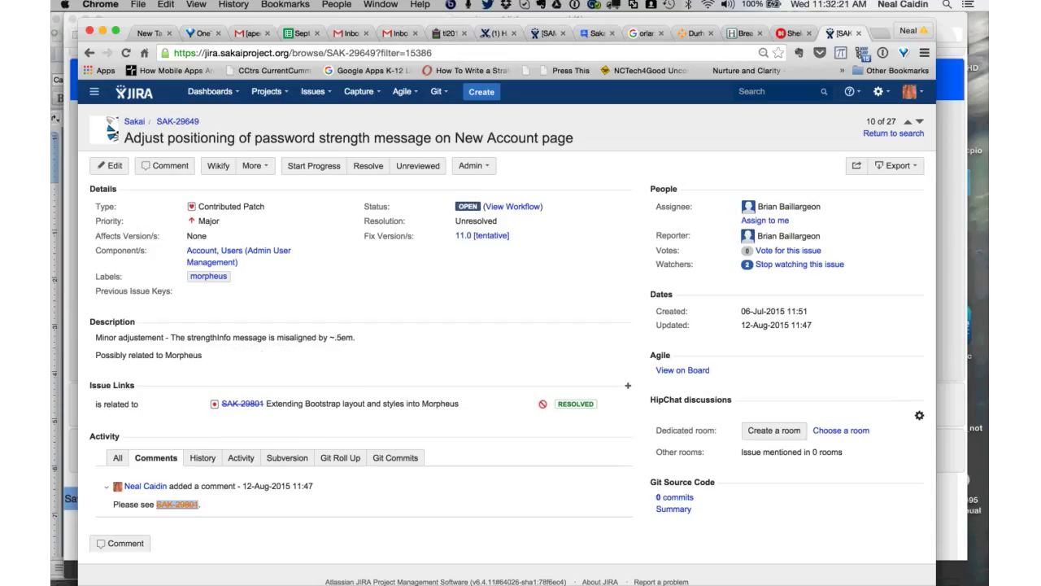
pyautogui.rightClick(184, 504)
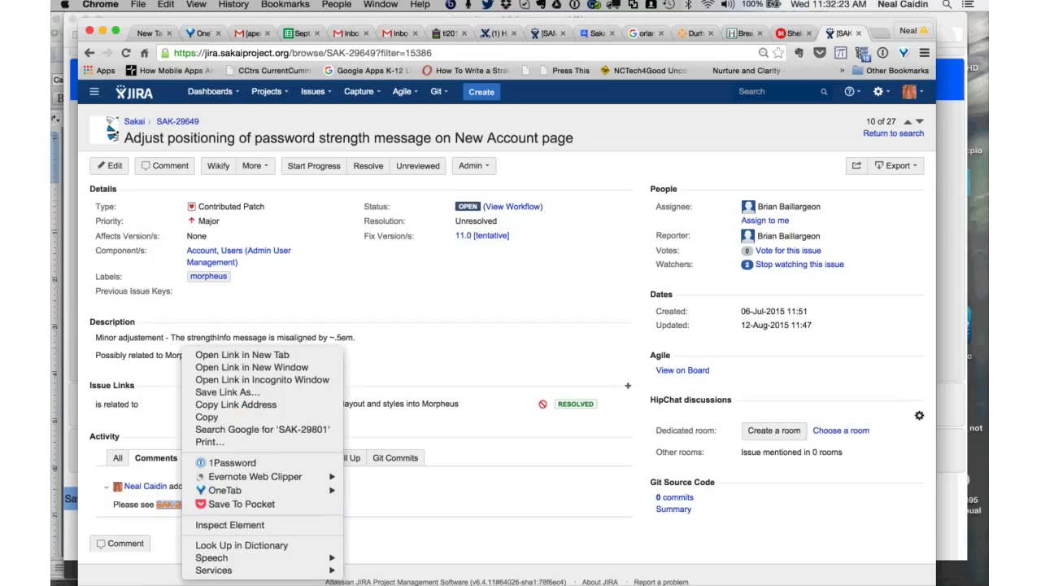
pyautogui.click(251, 367)
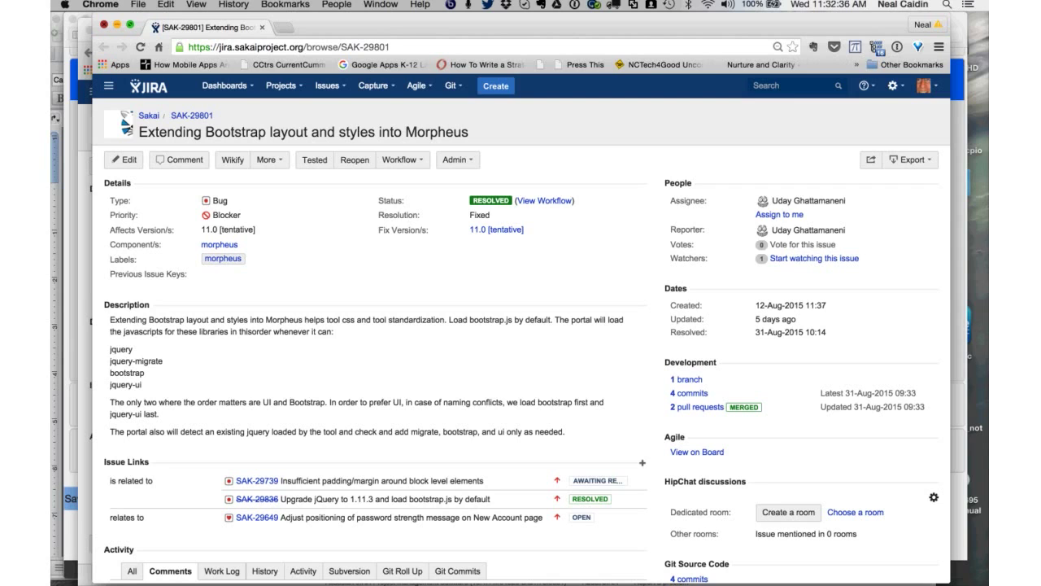
# - Go back to issue 10, SAK-29649, in the Morpheus issues filter
pyautogui.press('super+bracketleft')
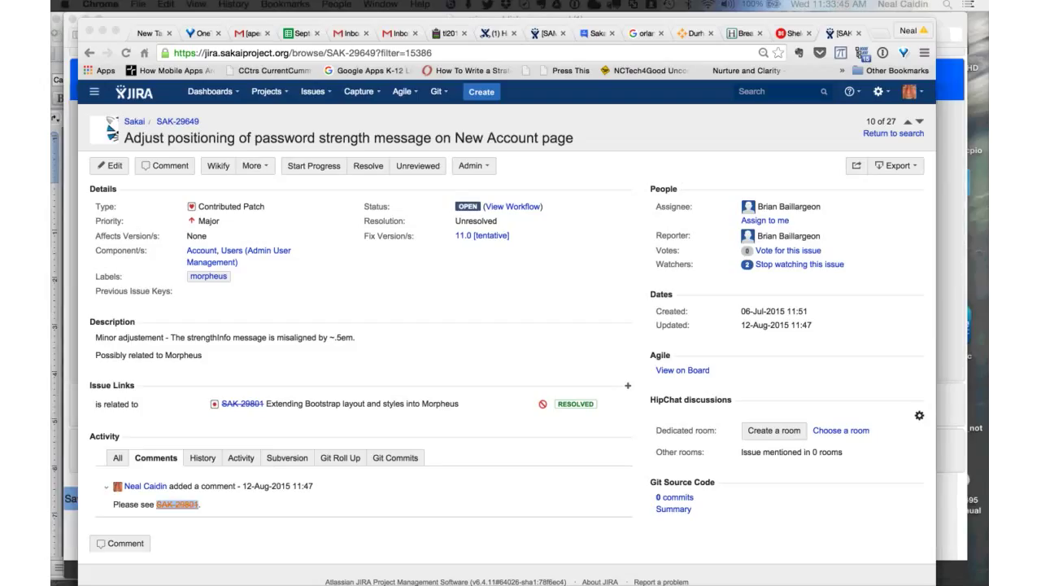
# - Advance to SAK-29449 and view its enlarged screenshot-1.png attachment
pyautogui.click(919, 121)
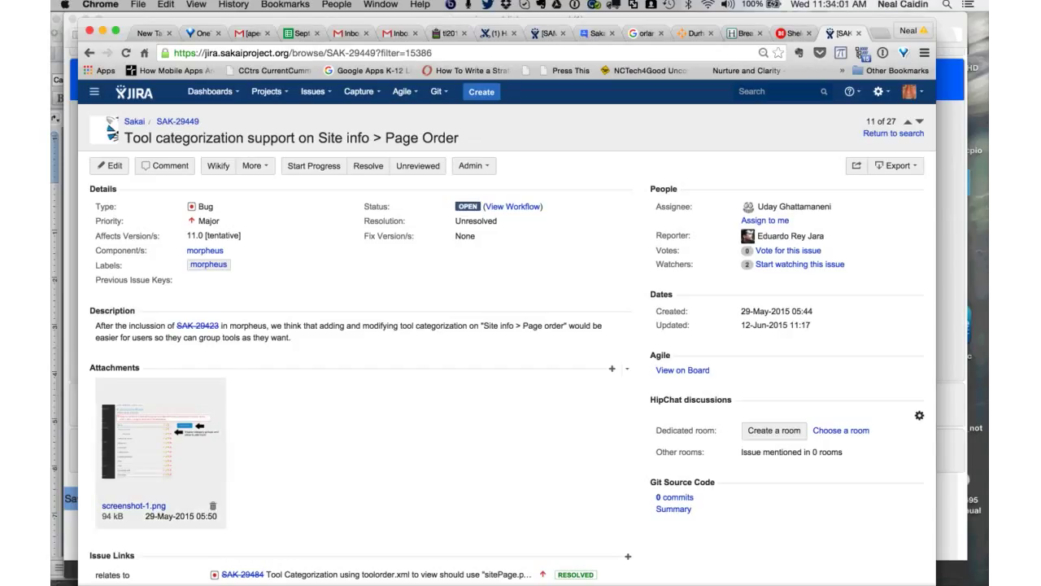
pyautogui.scroll(-1, 160, 439)
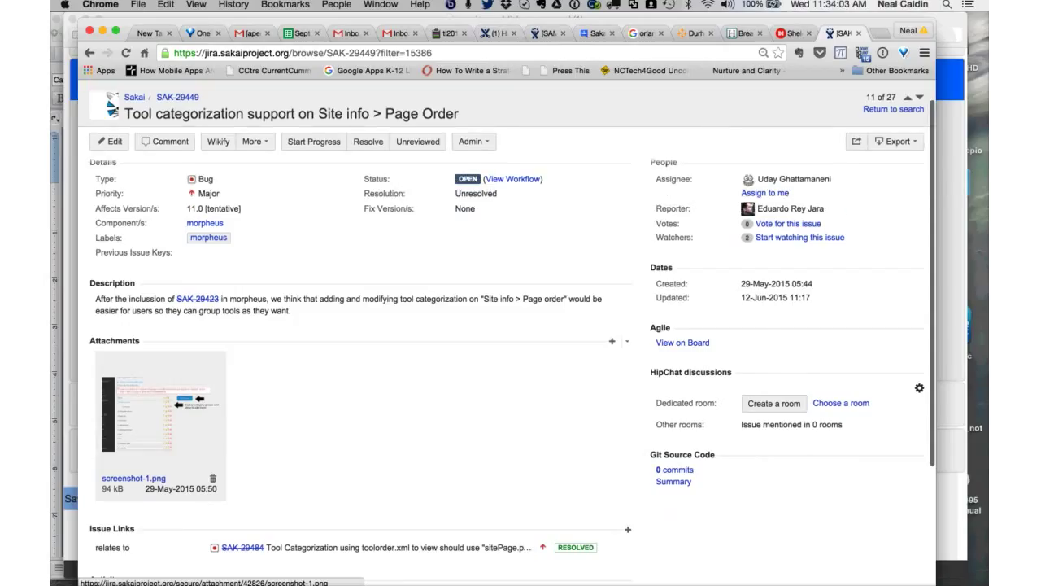
pyautogui.click(160, 413)
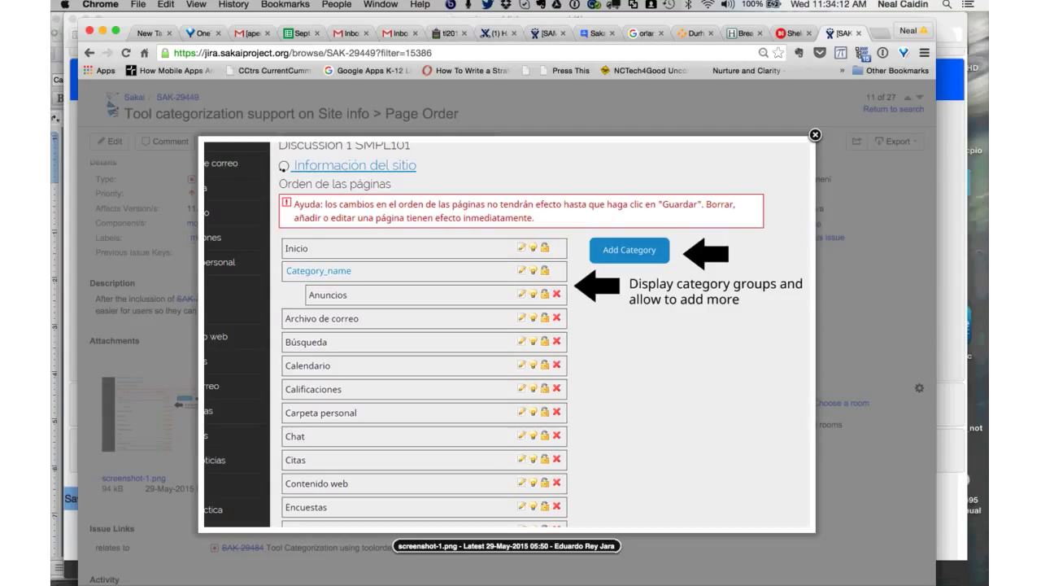
pyautogui.press('Escape')
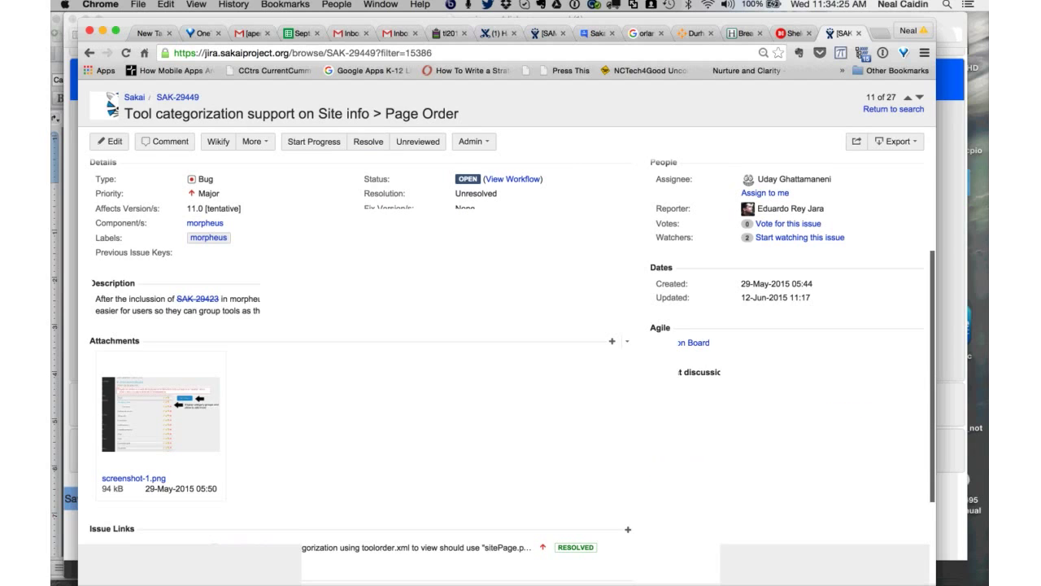
# - Return to the top of SAK-29449 and bring up the More actions menu
pyautogui.scroll(1, 508, 325)
pyautogui.scroll(1, 508, 325)
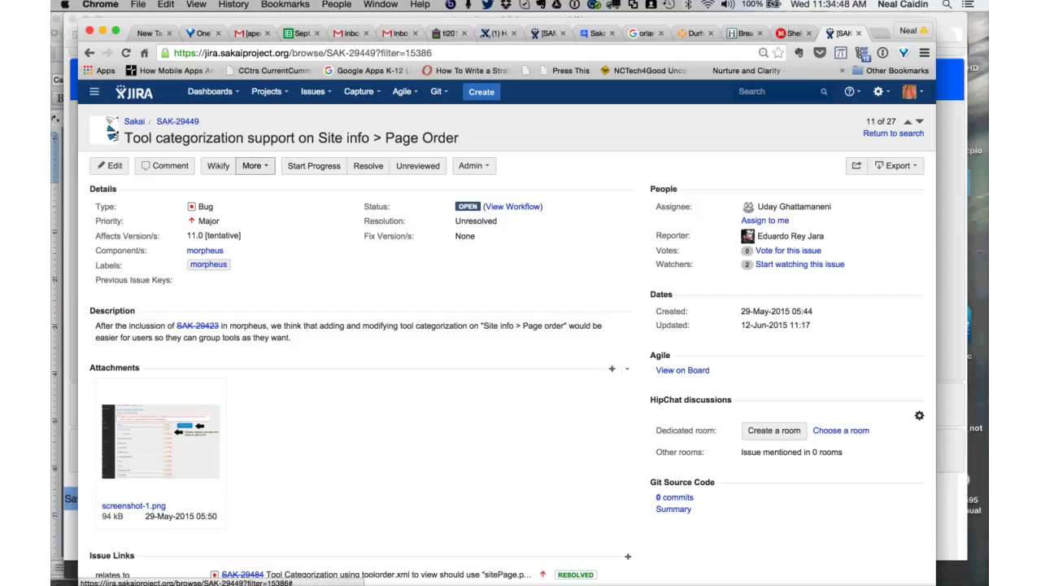
pyautogui.click(252, 166)
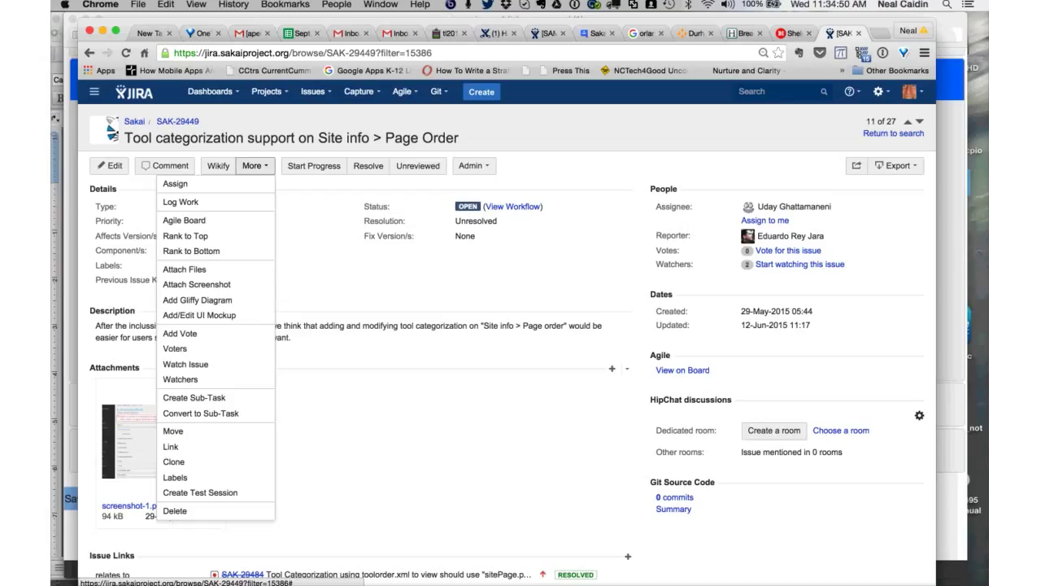
# - Move SAK-29449 to the Feature Request issue type
pyautogui.click(187, 430)
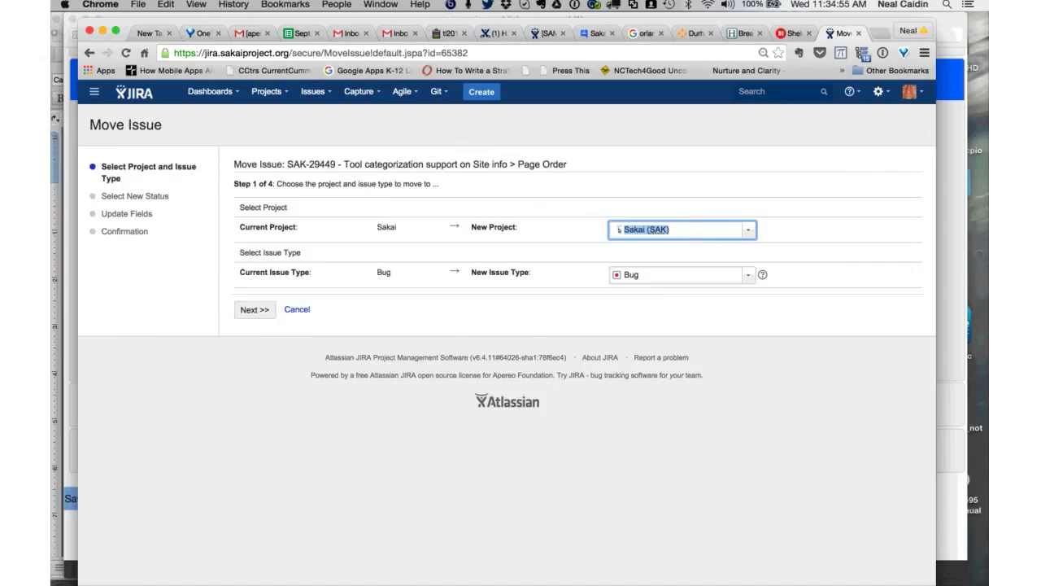
pyautogui.click(682, 275)
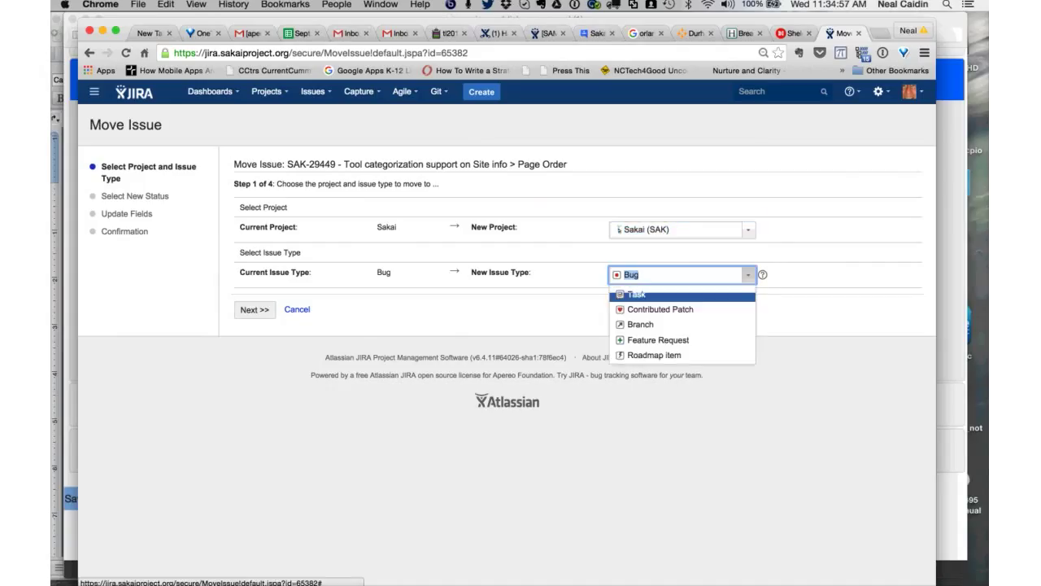
pyautogui.click(651, 338)
pyautogui.press('Tab')
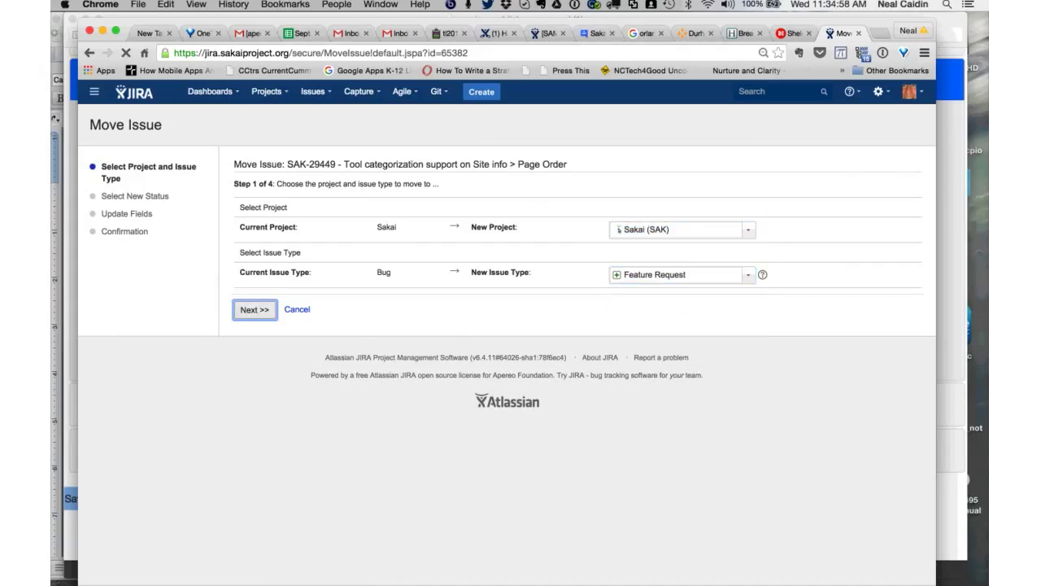
pyautogui.press('Return')
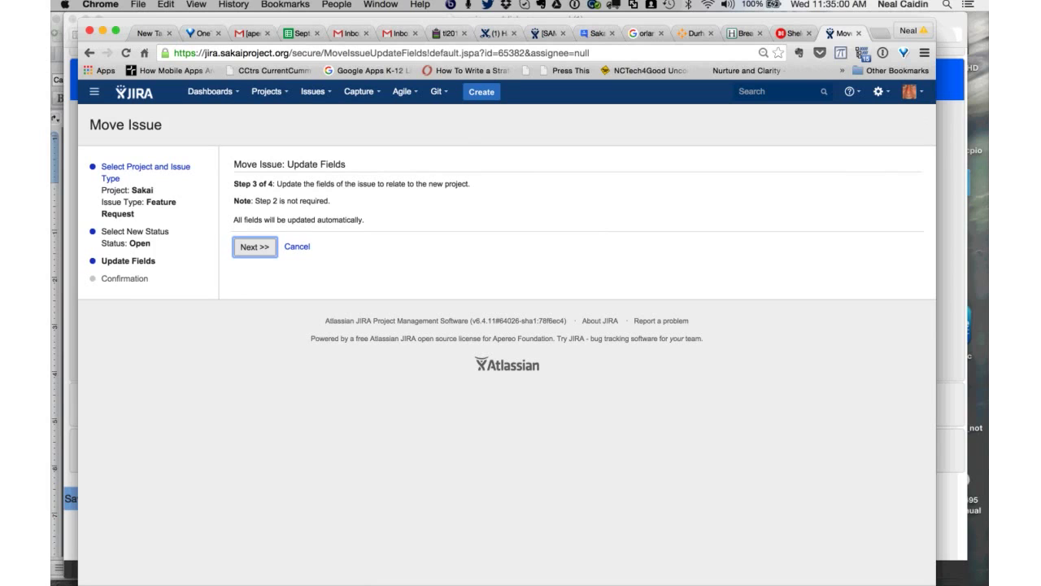
pyautogui.press('Return')
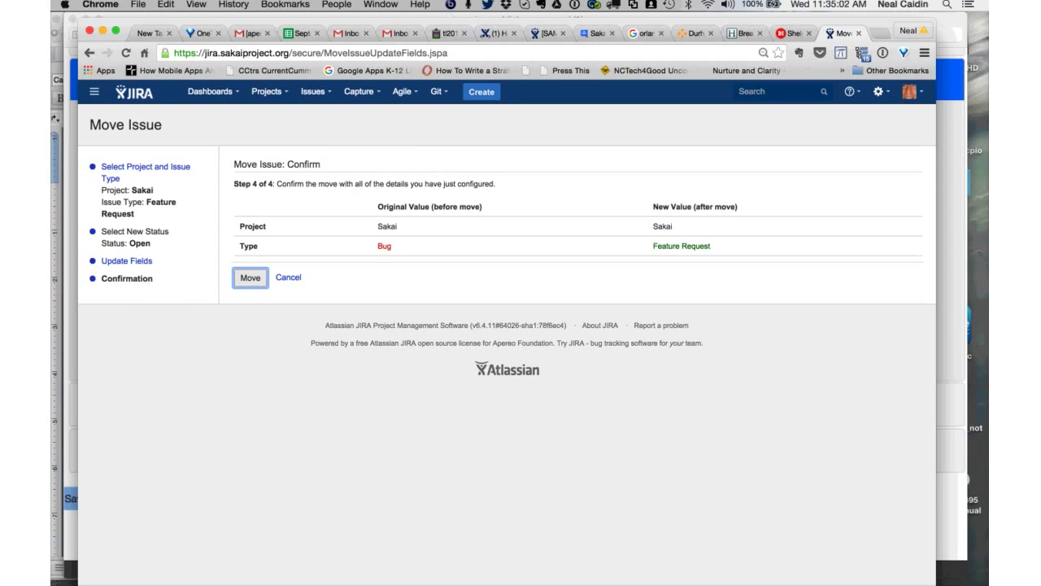
pyautogui.press('Return')
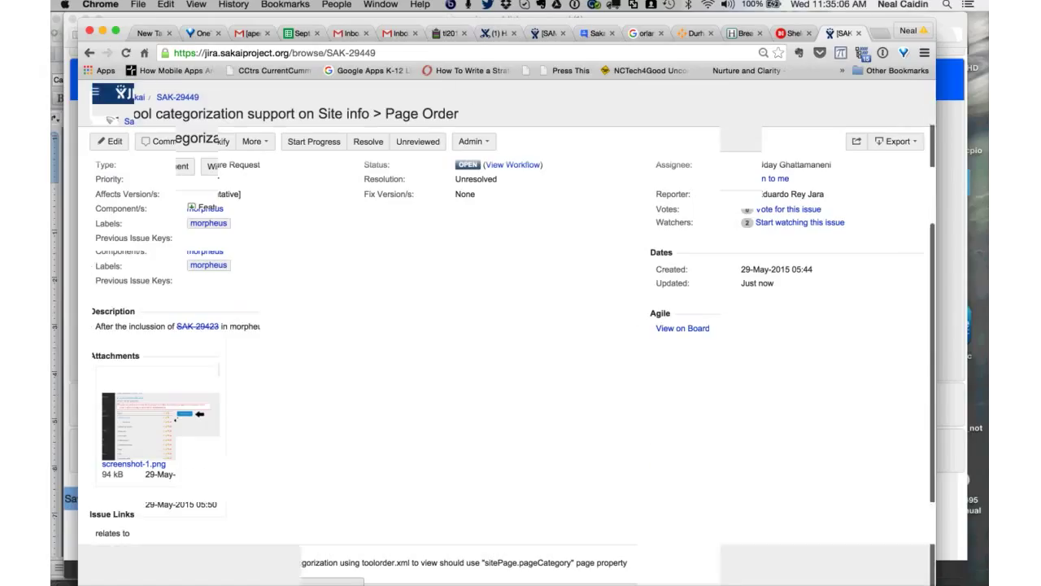
# - Comment 'Per Morpheus team meeting, will not be in scope for 11.0.' on the issue
pyautogui.write('m')
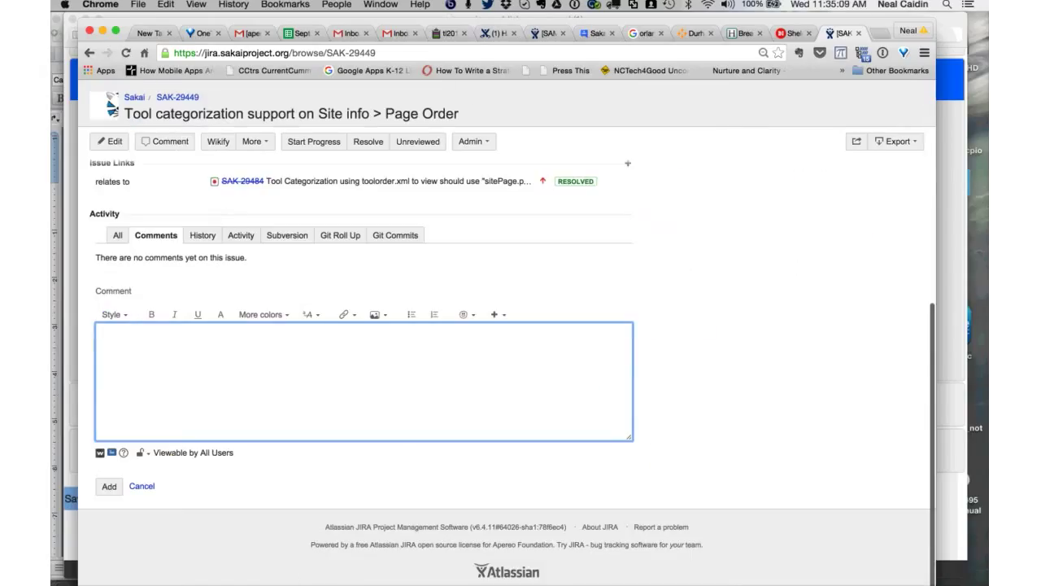
pyautogui.write('Per Morpl')
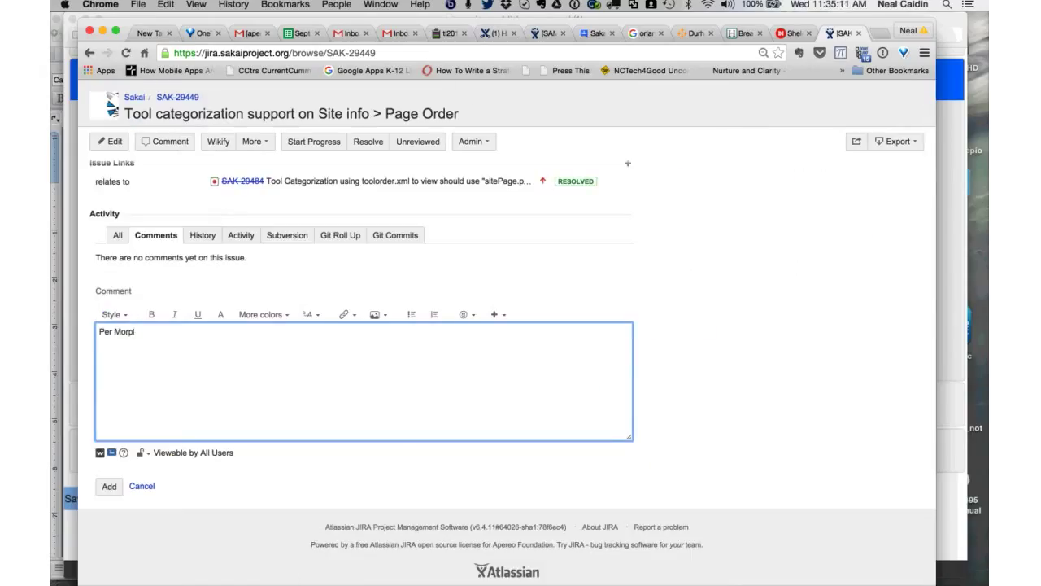
pyautogui.write('eus team r')
pyautogui.write('eeting, will not be in scope for')
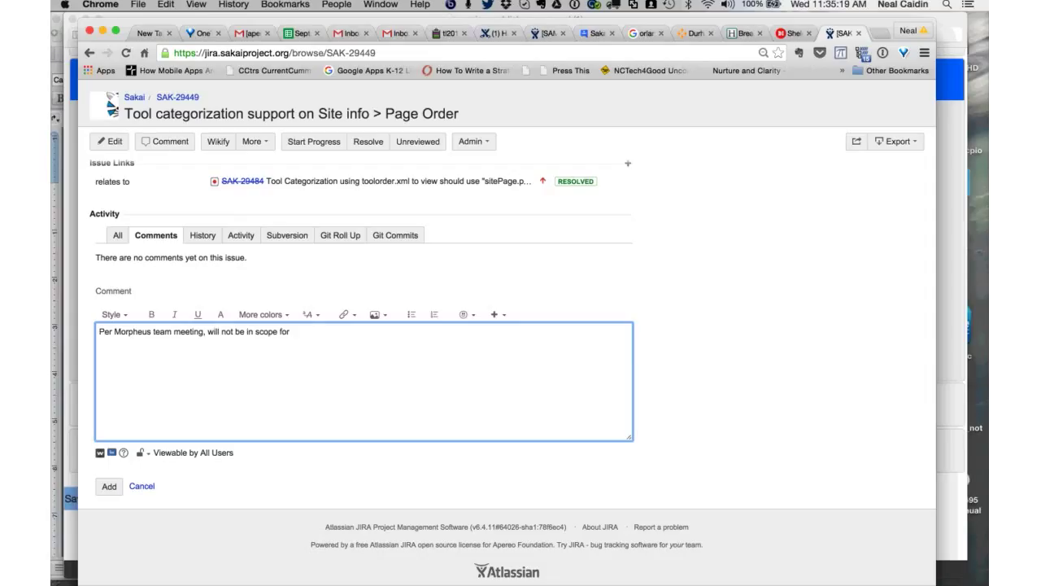
pyautogui.write(' 11.0 .')
pyautogui.press('Return')
pyautogui.hotkey('ctrl', 'alt', 's')
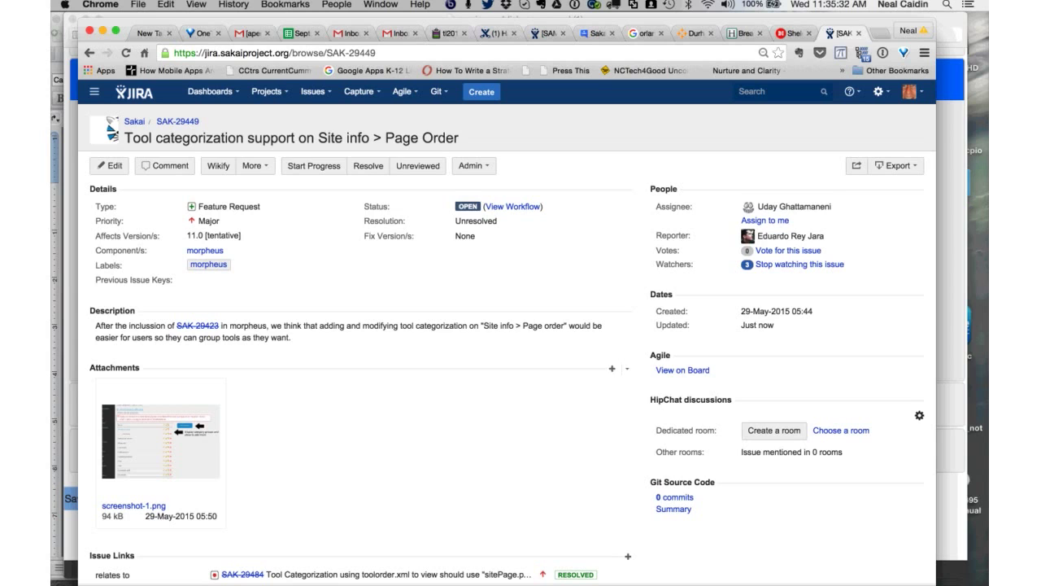
pyautogui.scroll(-5, 521, 326)
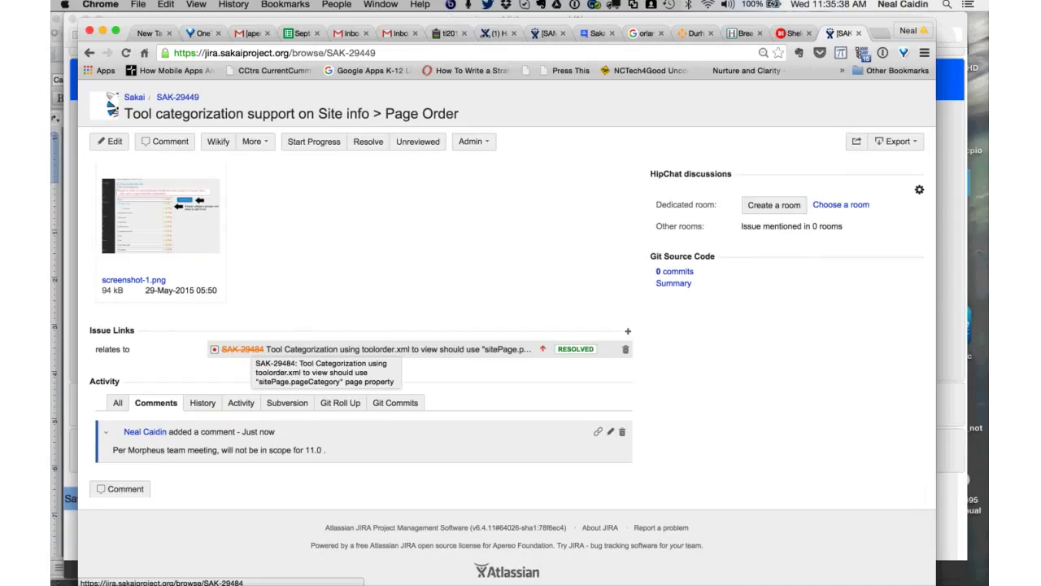
pyautogui.scroll(10, 244, 350)
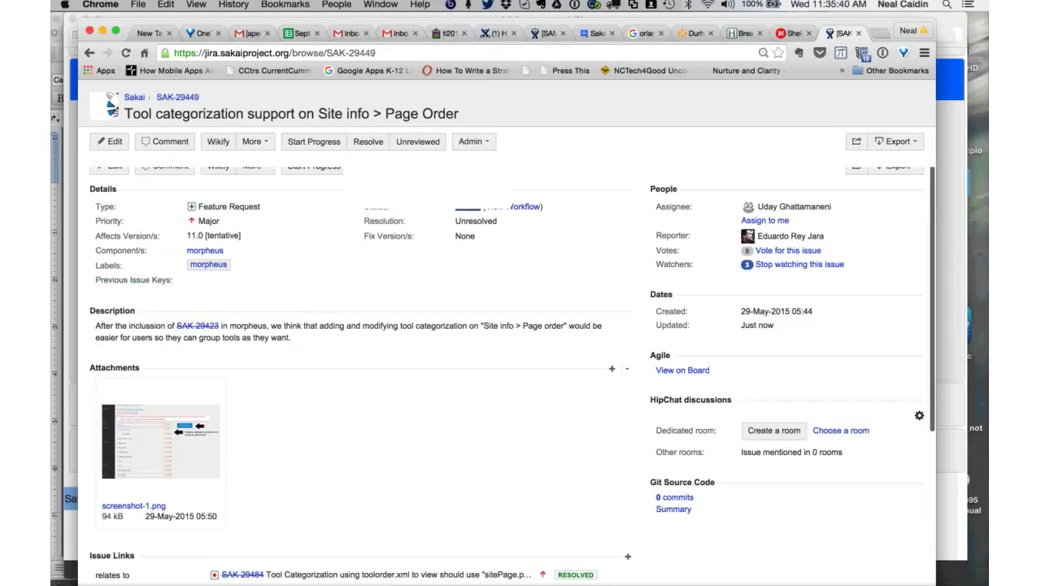
# - Open the saved 'Morpheus issues - open' filter from the filters management page
pyautogui.click(313, 91)
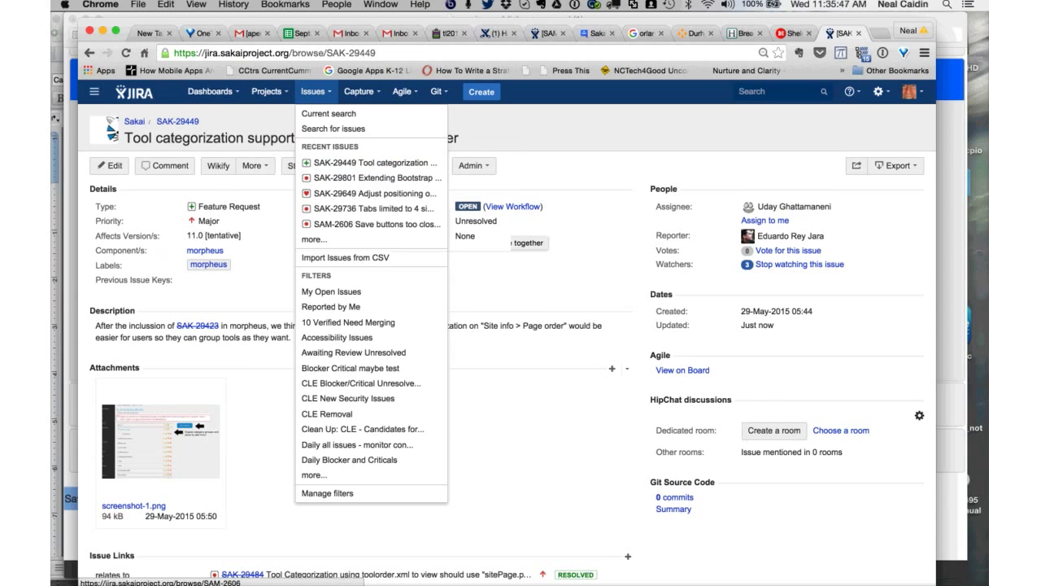
pyautogui.click(327, 493)
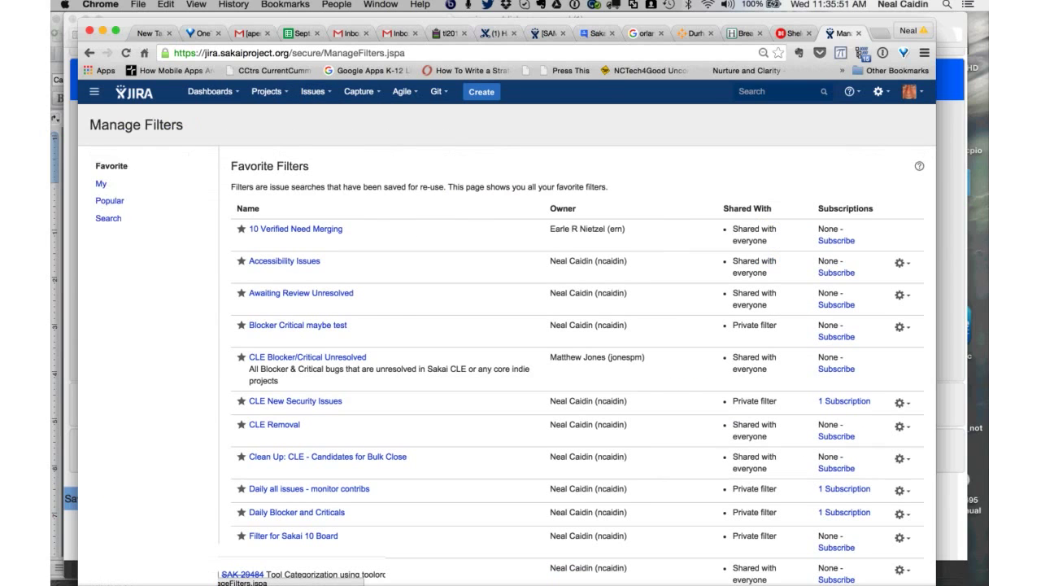
pyautogui.scroll(-5, 569, 367)
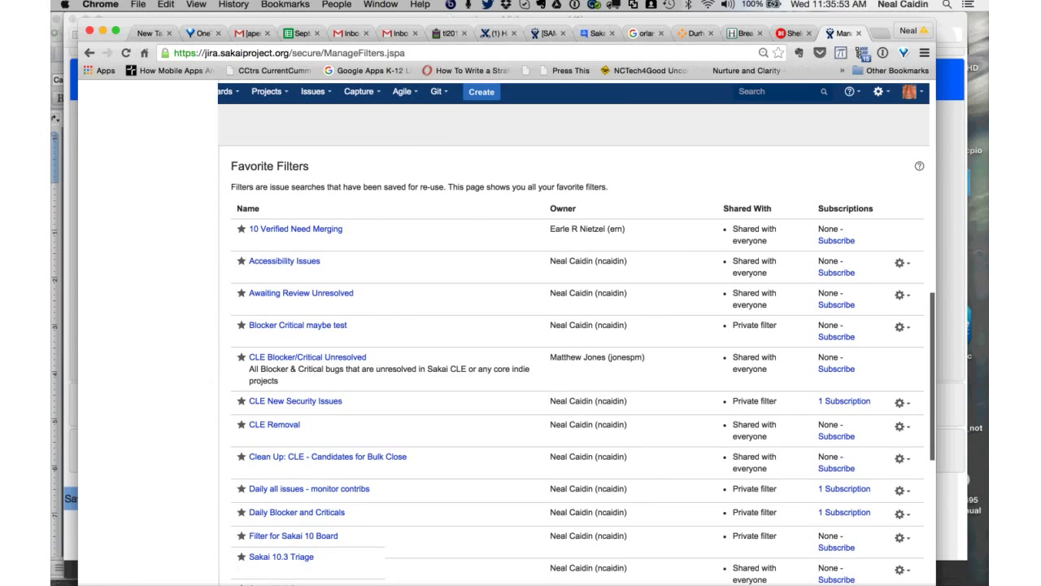
pyautogui.scroll(-10, 570, 334)
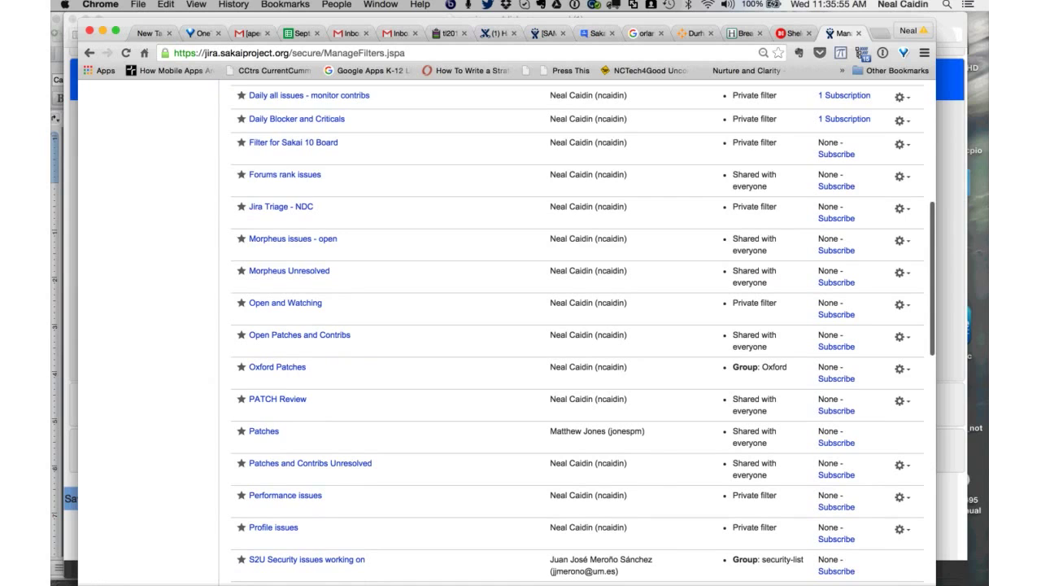
pyautogui.click(292, 239)
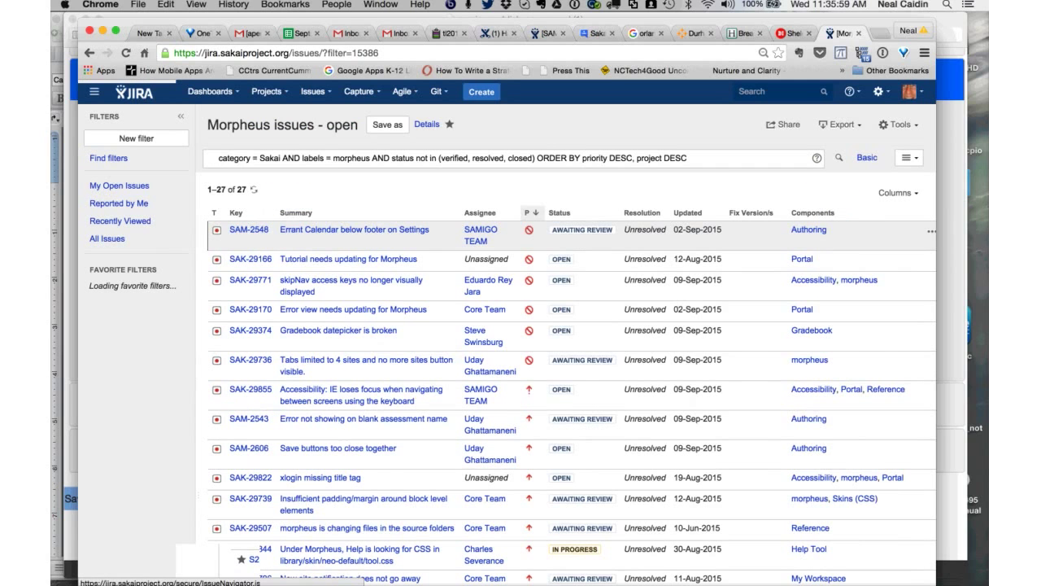
# - Scroll the 27 filter results to bring SAK-29739 into view
pyautogui.scroll(-5, 931, 301)
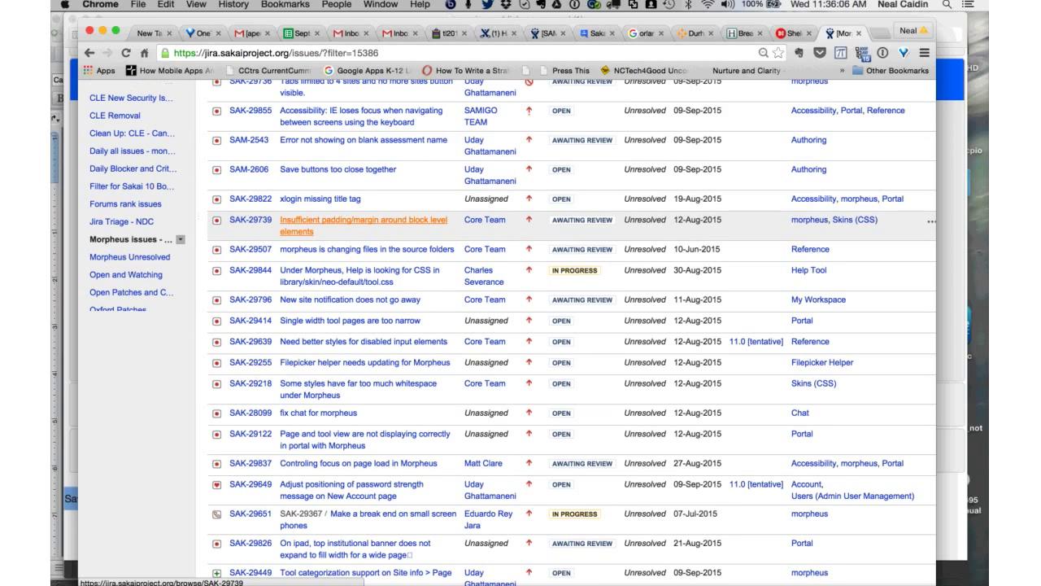
pyautogui.scroll(5, 488, 326)
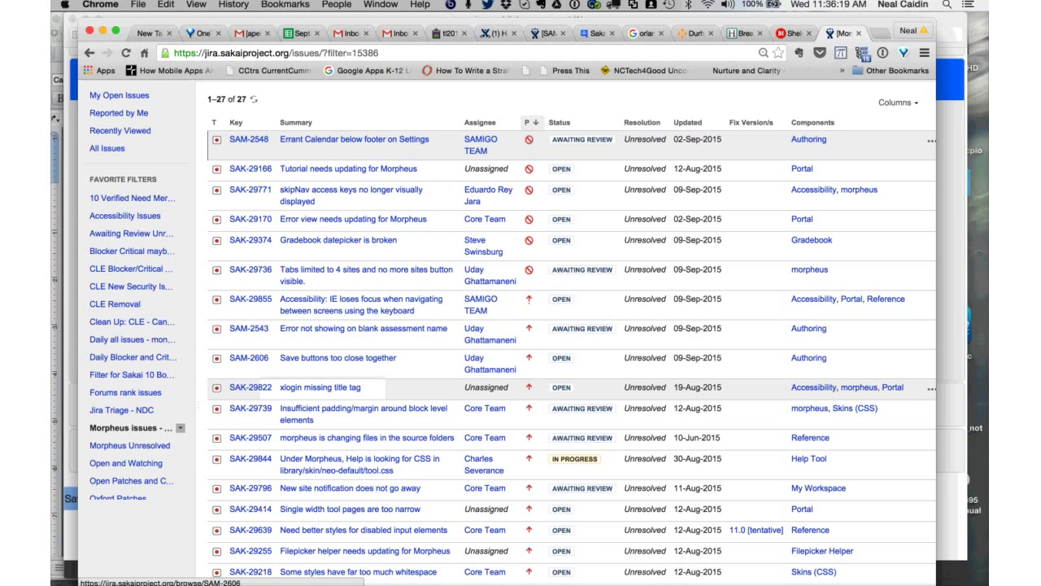
pyautogui.scroll(-2, 569, 366)
pyautogui.scroll(-2, 363, 366)
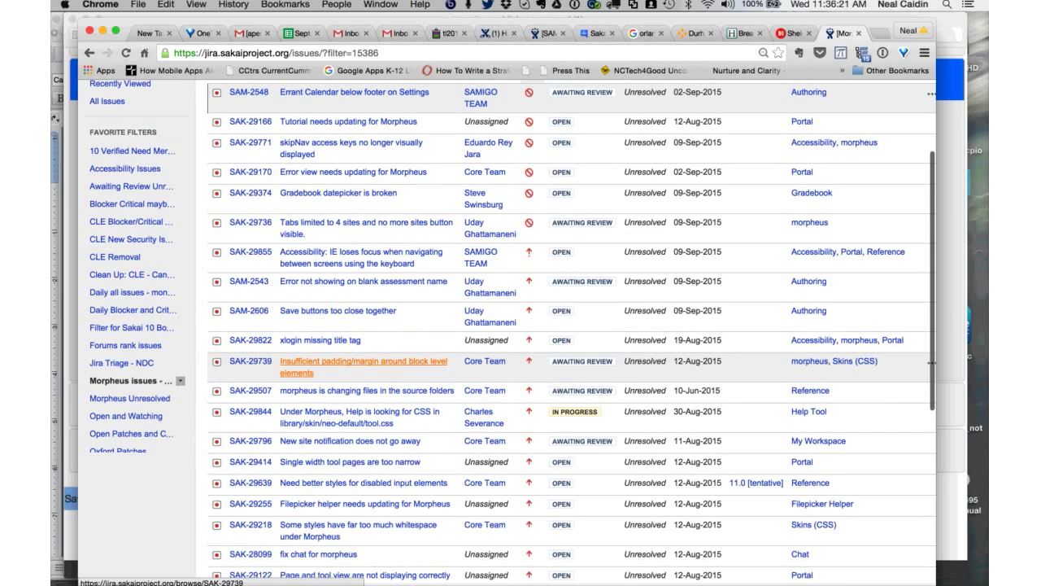
pyautogui.scroll(-1, 250, 317)
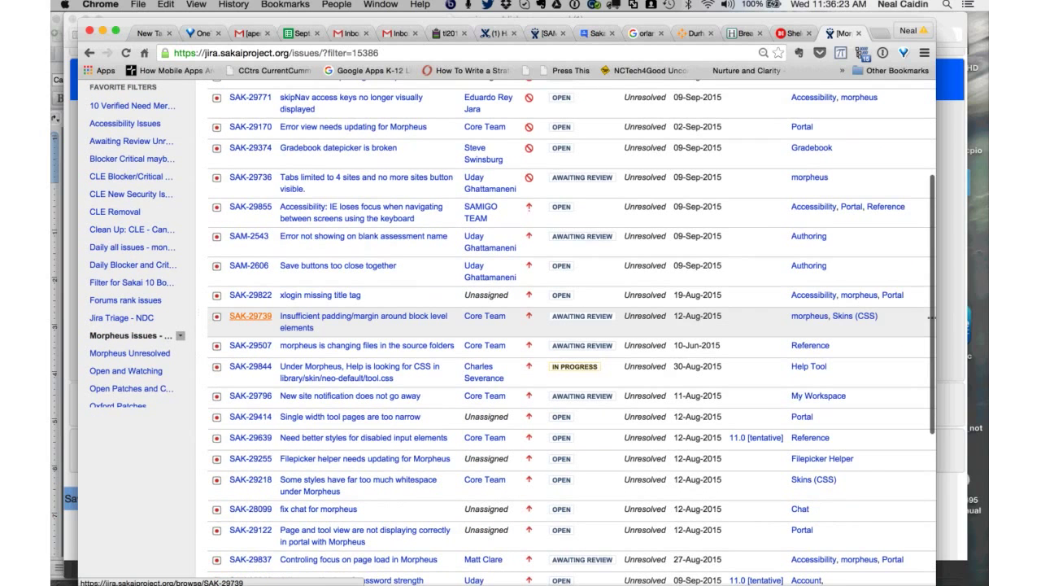
# - Open SAK-29739 'Insufficient padding/margin around block level elements' from the filter list and read its details
pyautogui.click(251, 316)
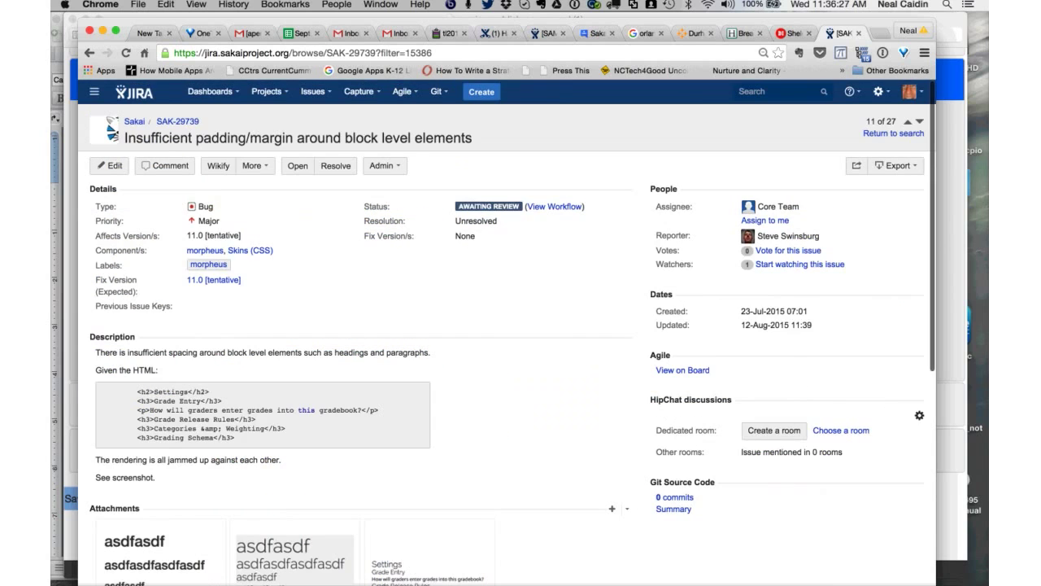
pyautogui.scroll(-2, 505, 325)
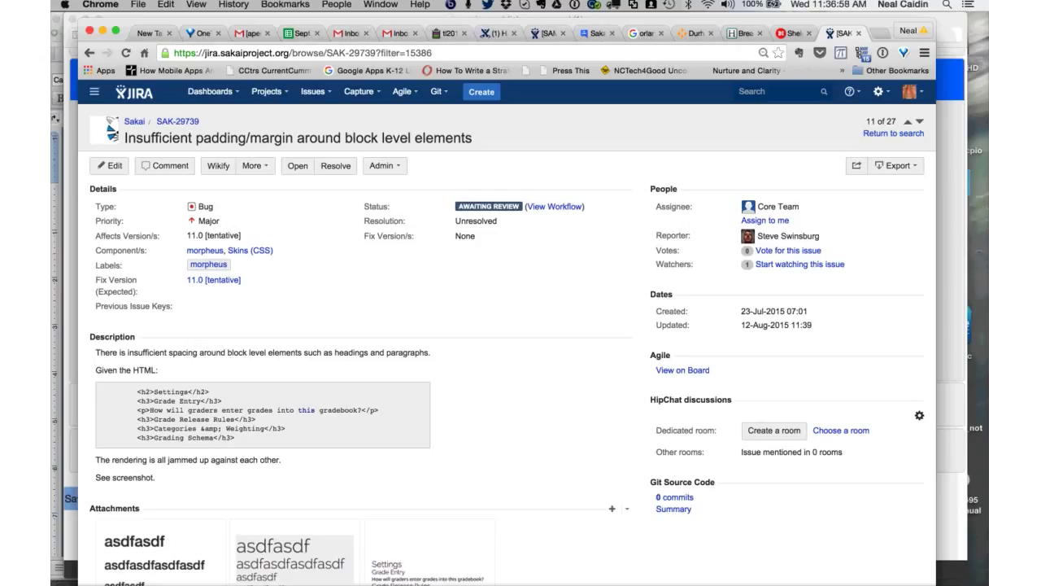
pyautogui.scroll(-2, 504, 326)
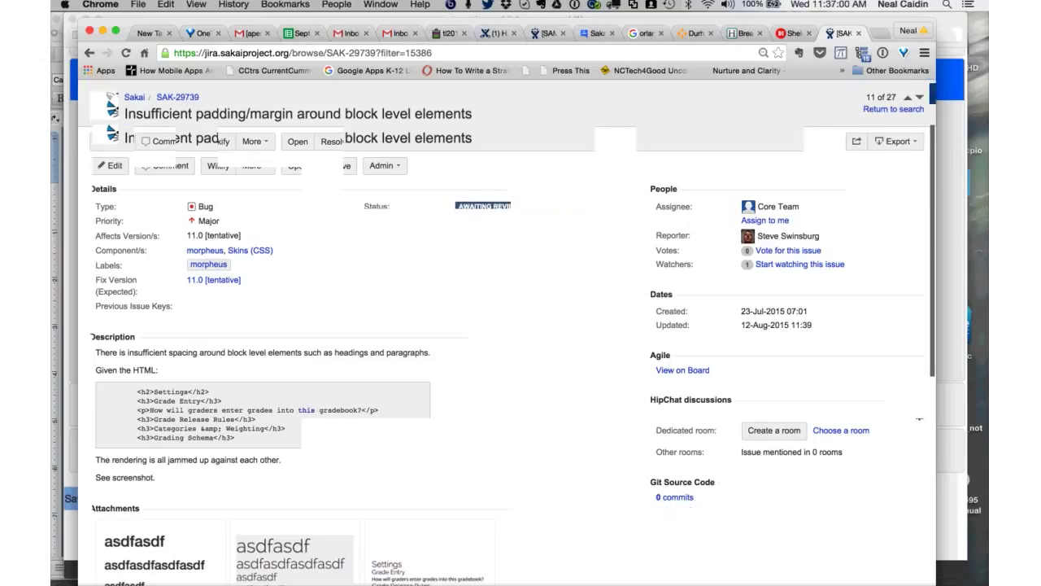
pyautogui.scroll(3, 504, 326)
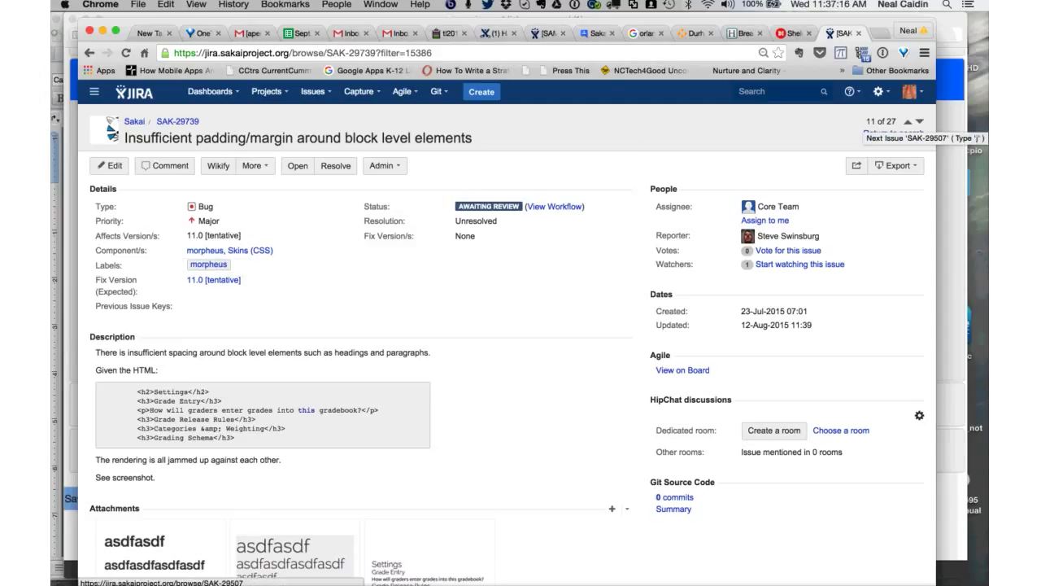
# - Advance to SAK-29507 and reassign it from the core team to a specific developer
pyautogui.click(920, 122)
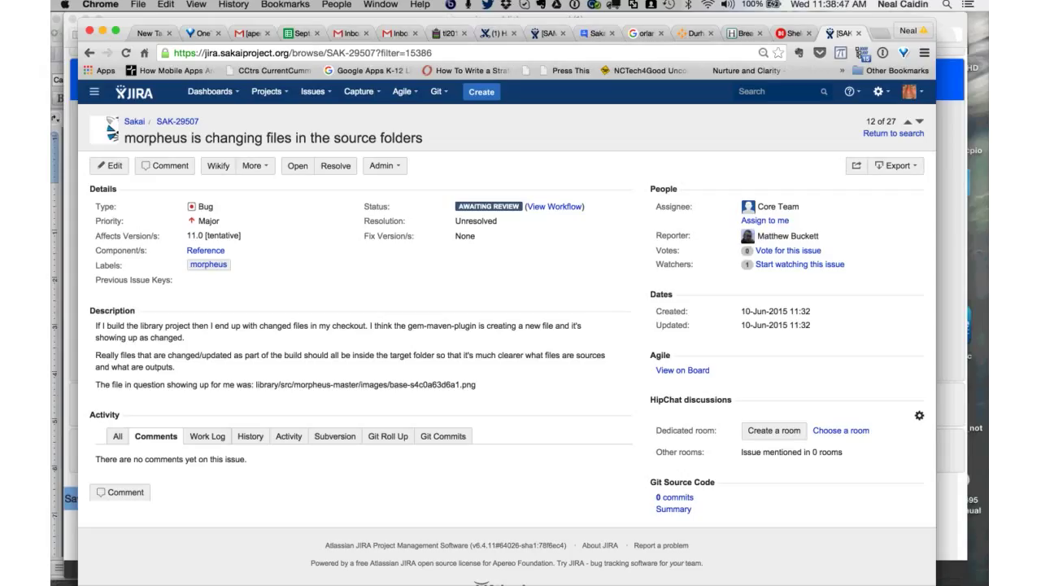
pyautogui.click(765, 220)
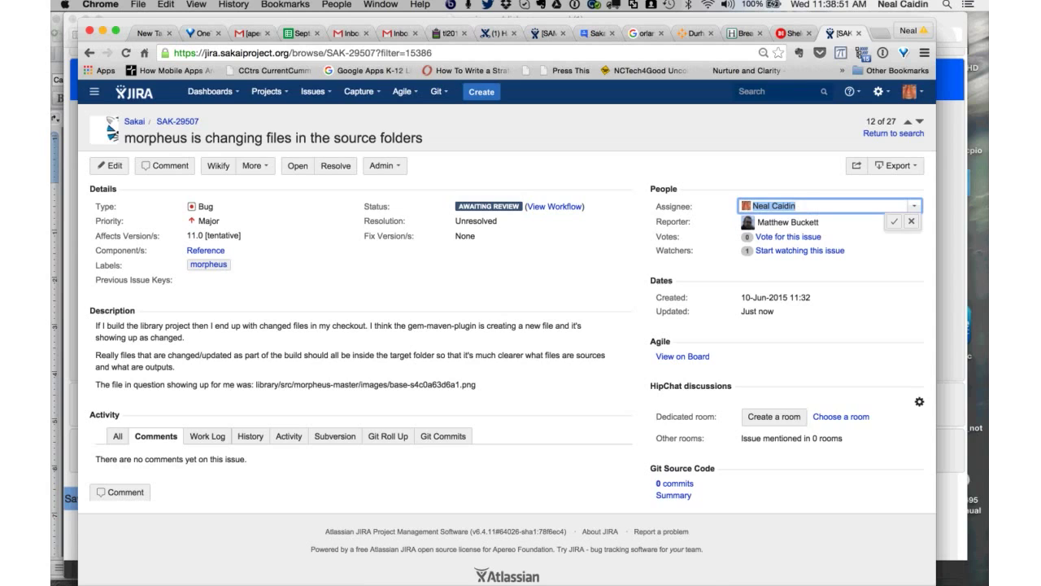
pyautogui.write('Uday')
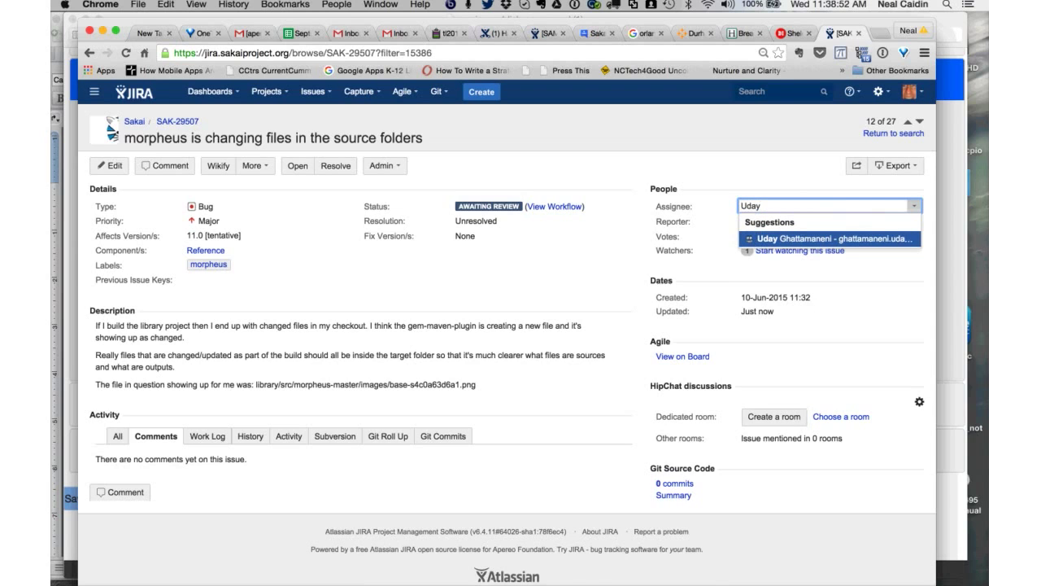
pyautogui.press('Return')
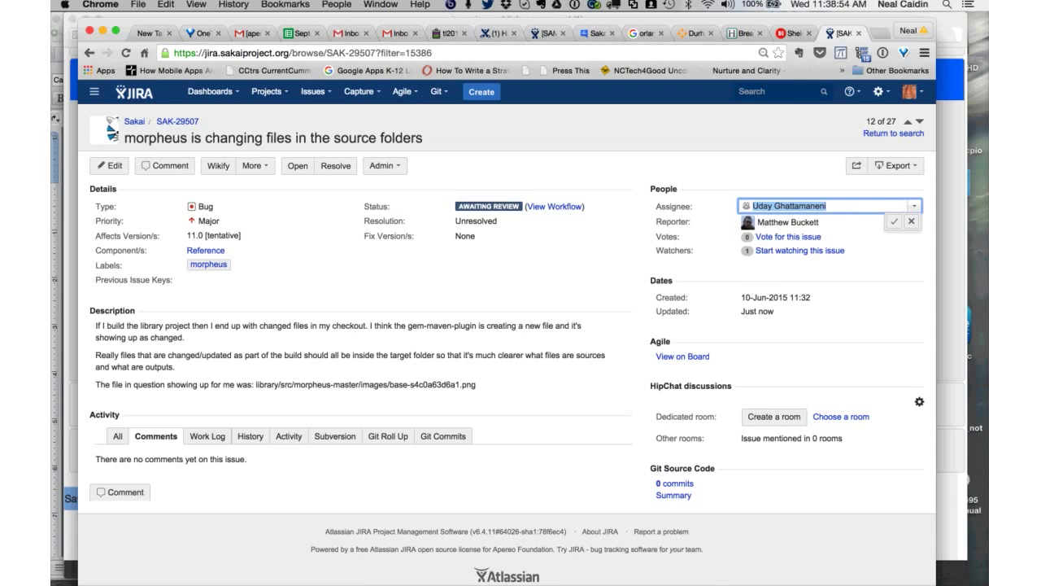
pyautogui.press('Return')
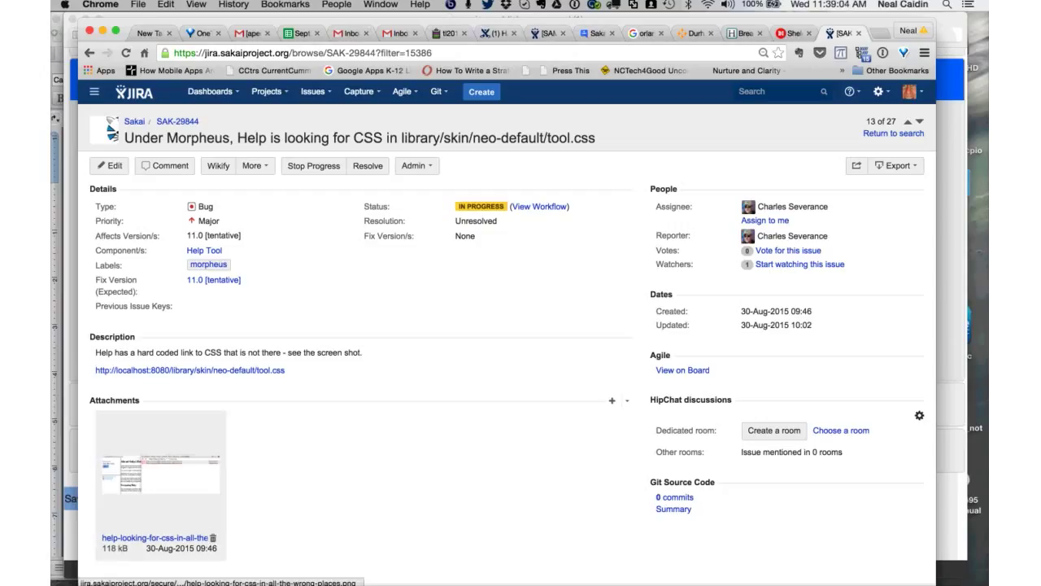
pyautogui.scroll(-1, 504, 325)
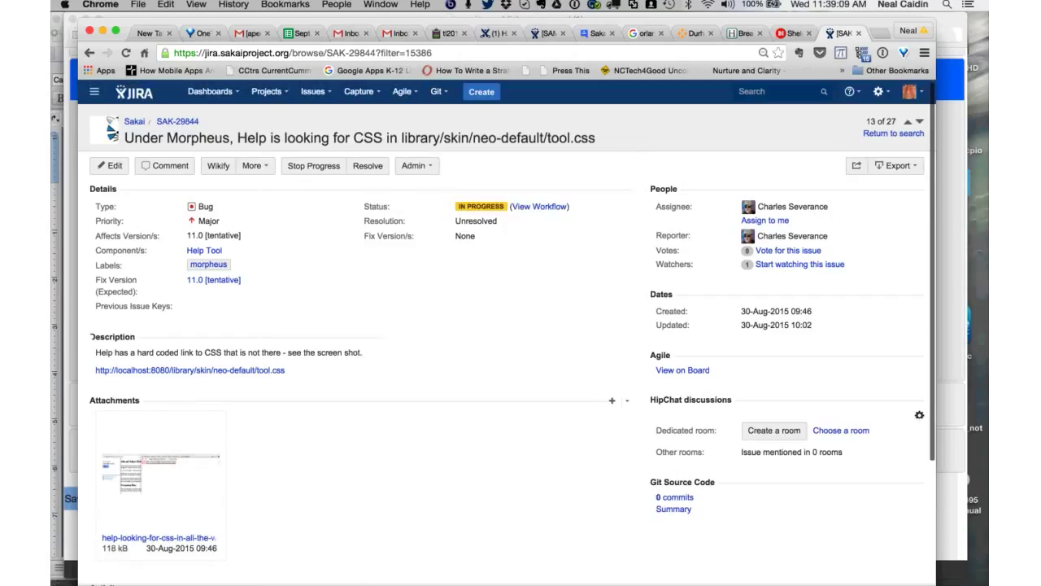
pyautogui.scroll(-1, 505, 325)
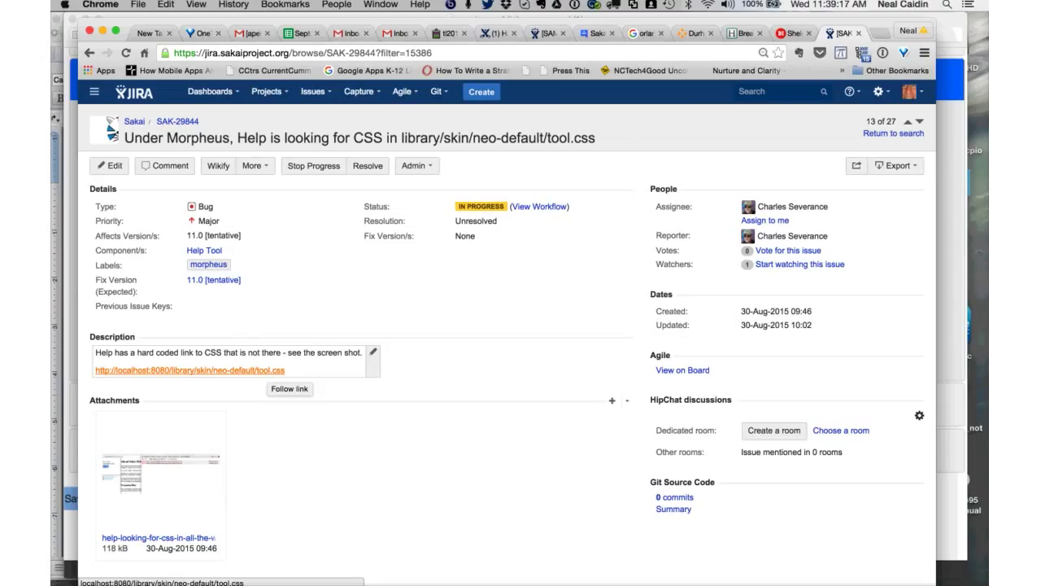
pyautogui.click(160, 472)
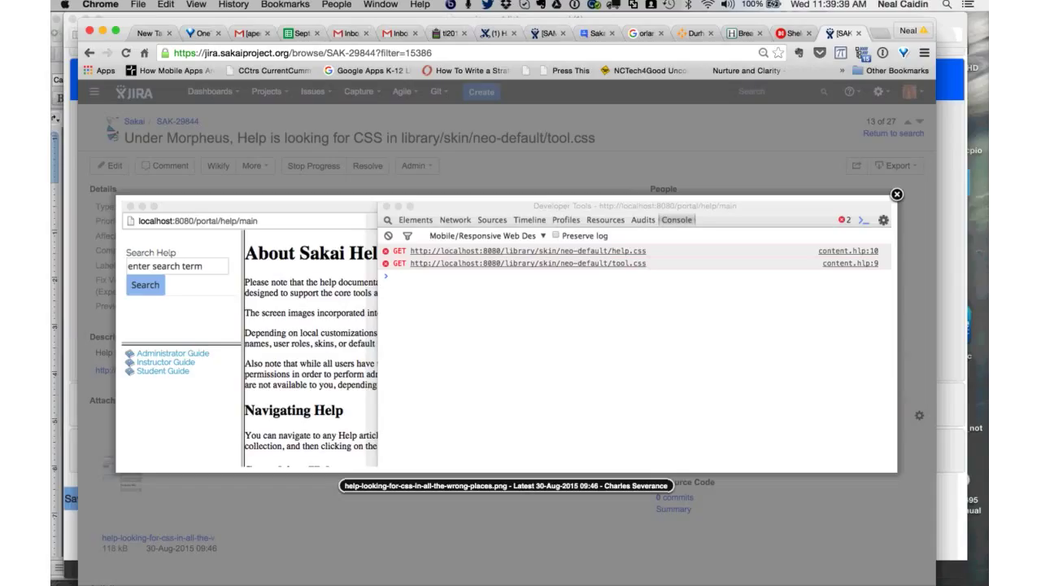
pyautogui.press('Escape')
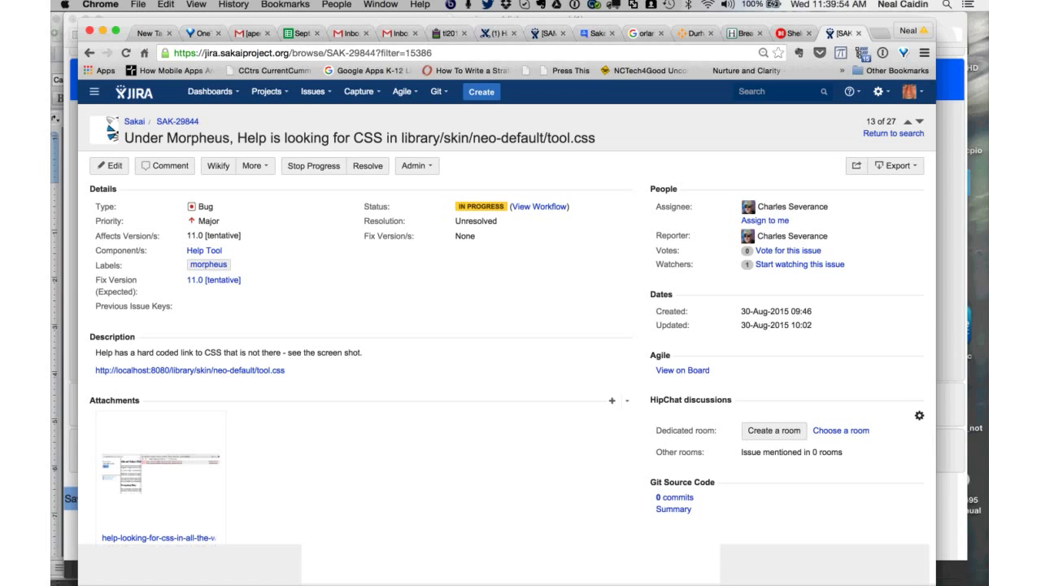
# - Review SAK-29844's Unresolved resolution, then advance to SAK-29796 'New site notification does not go away'
pyautogui.scroll(-3, 505, 325)
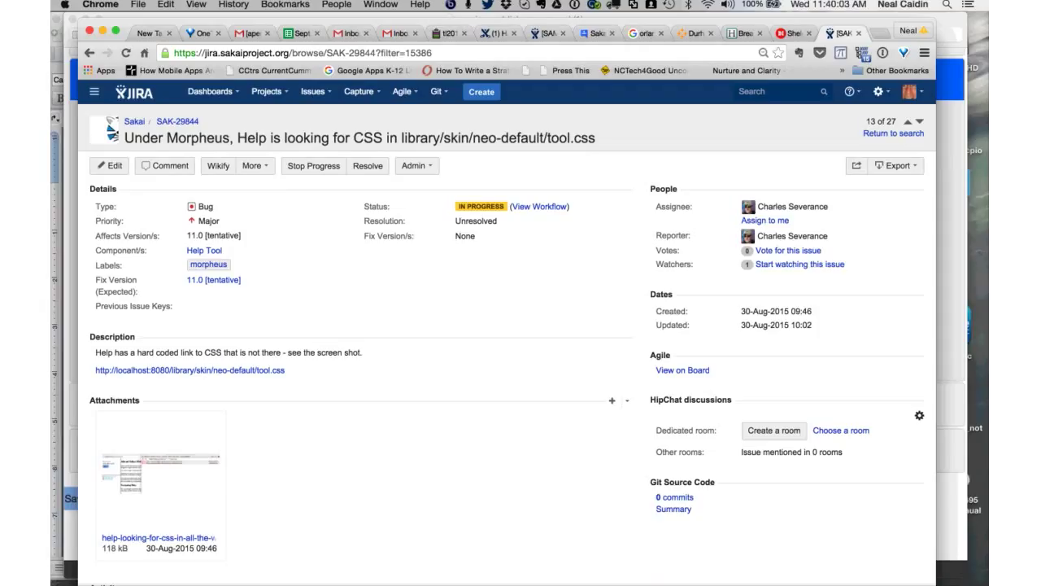
pyautogui.doubleClick(476, 221)
pyautogui.scroll(-1, 504, 325)
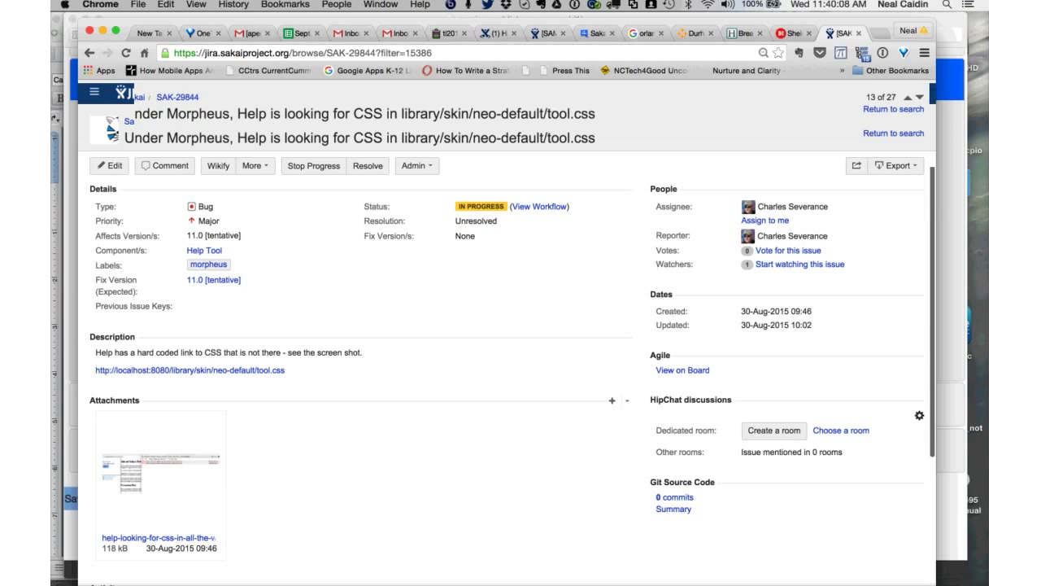
pyautogui.scroll(1, 504, 325)
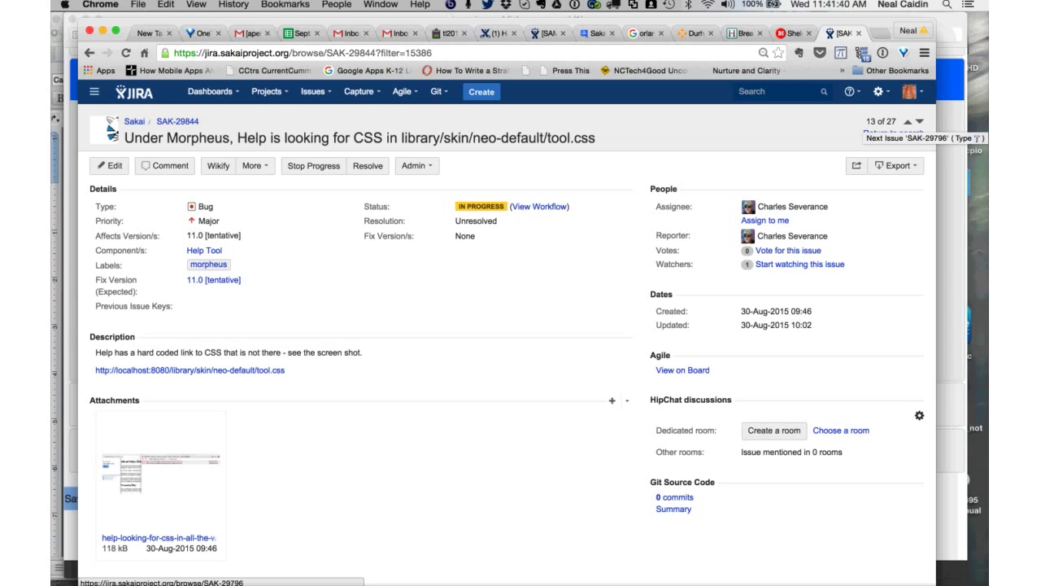
pyautogui.press('j')
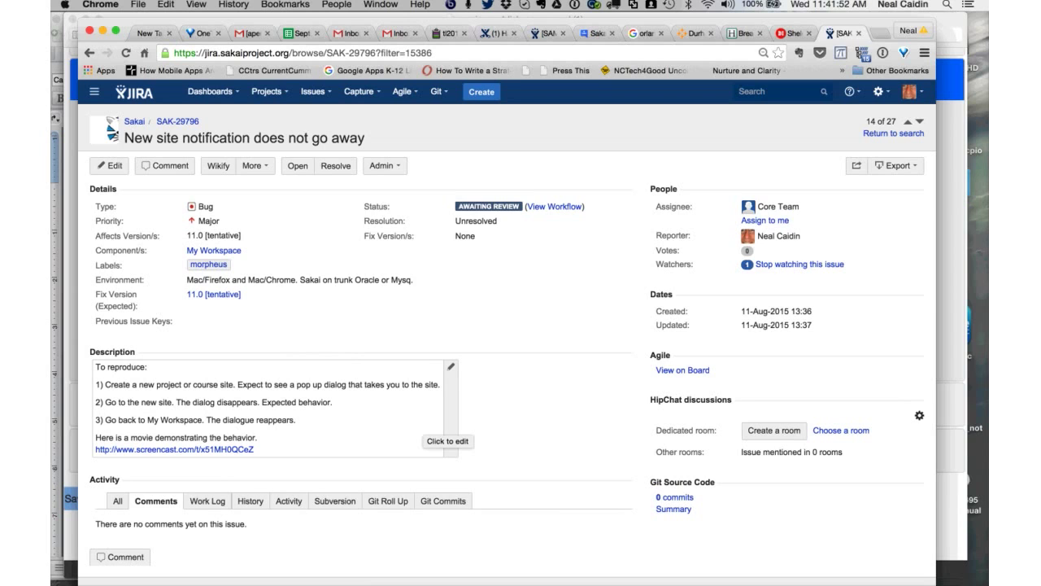
pyautogui.scroll(-2, 448, 431)
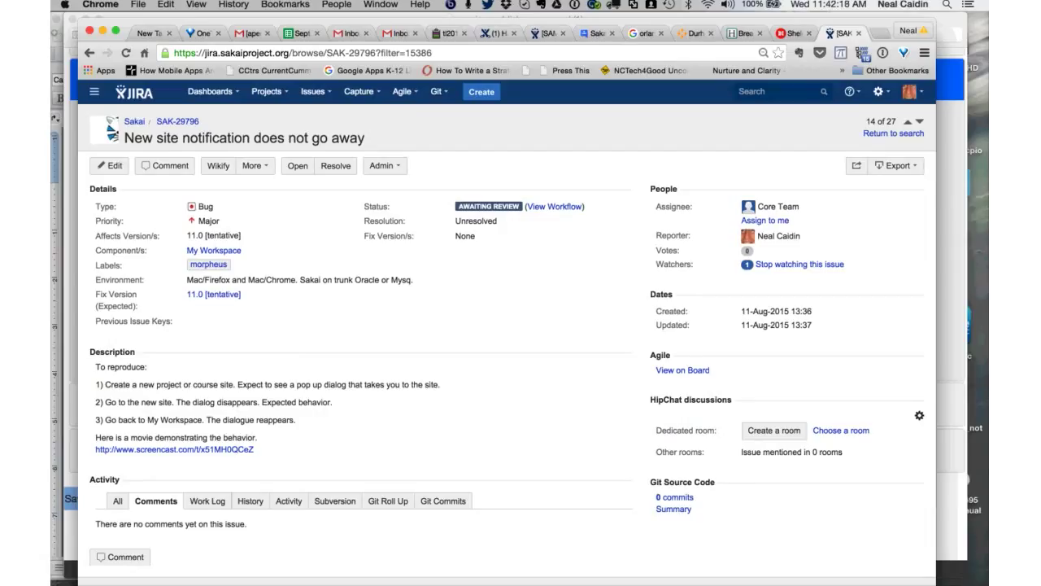
# - Add the qafunctest label to SAK-29796
pyautogui.click(243, 264)
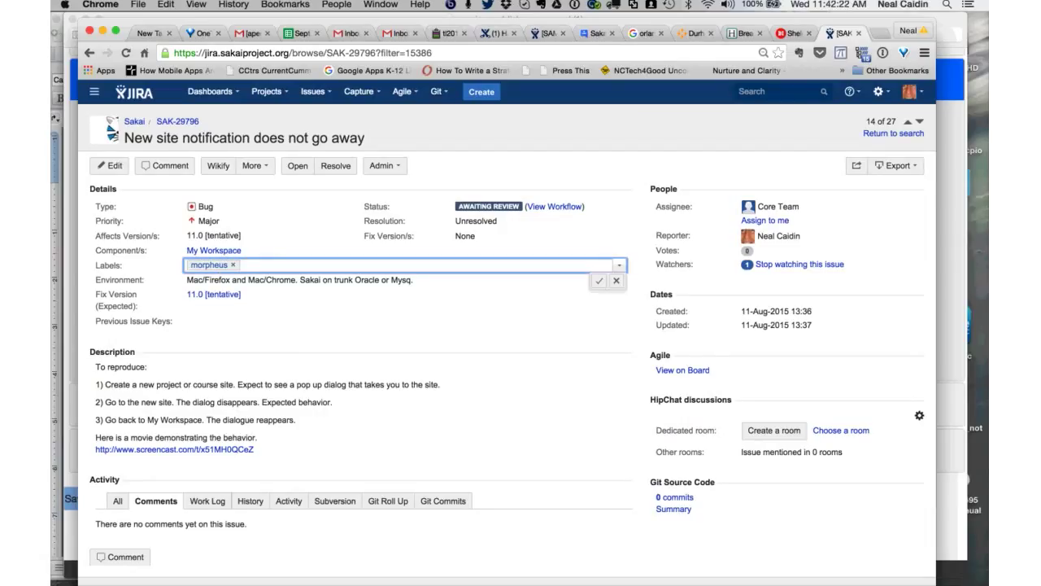
pyautogui.write('qa')
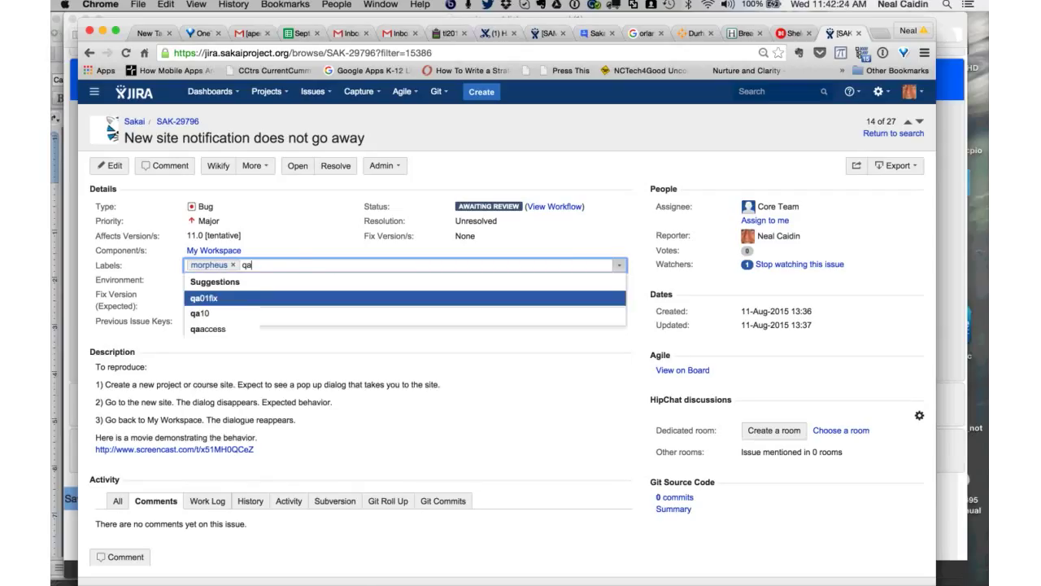
pyautogui.write('fun')
pyautogui.press('Return')
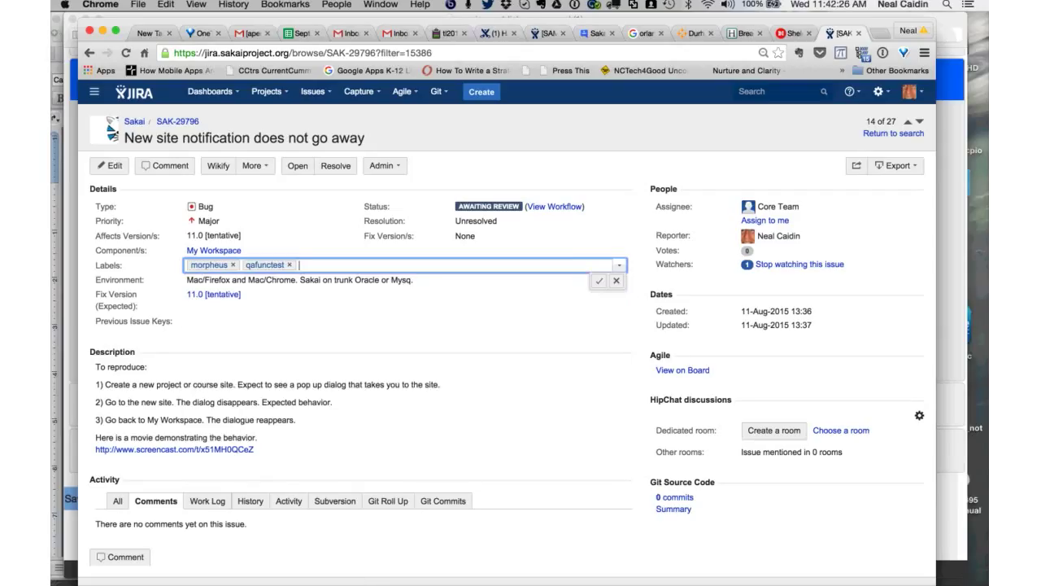
pyautogui.press('Return')
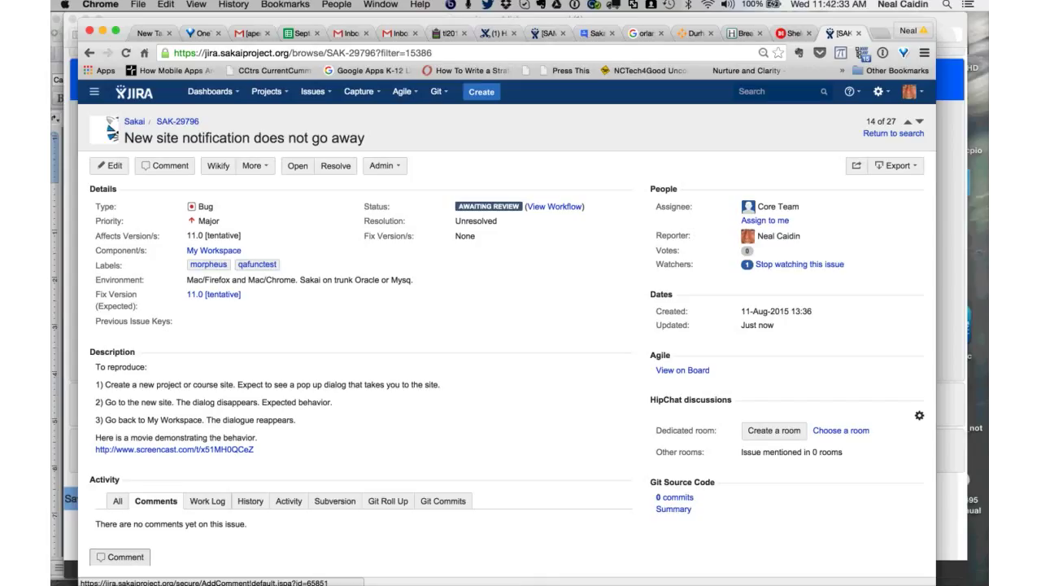
# - Post the comment 'probably a non-issue. will re-test to be sure.' and go on to SAK-29414
pyautogui.click(122, 556)
pyautogui.write('probably ')
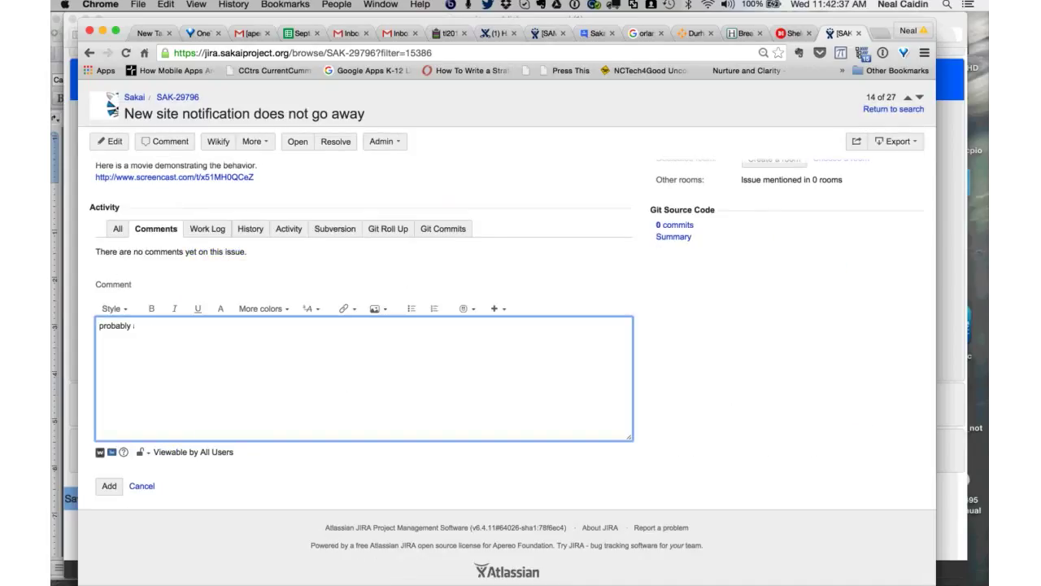
pyautogui.write('a non-issue. will re-test to be sure.')
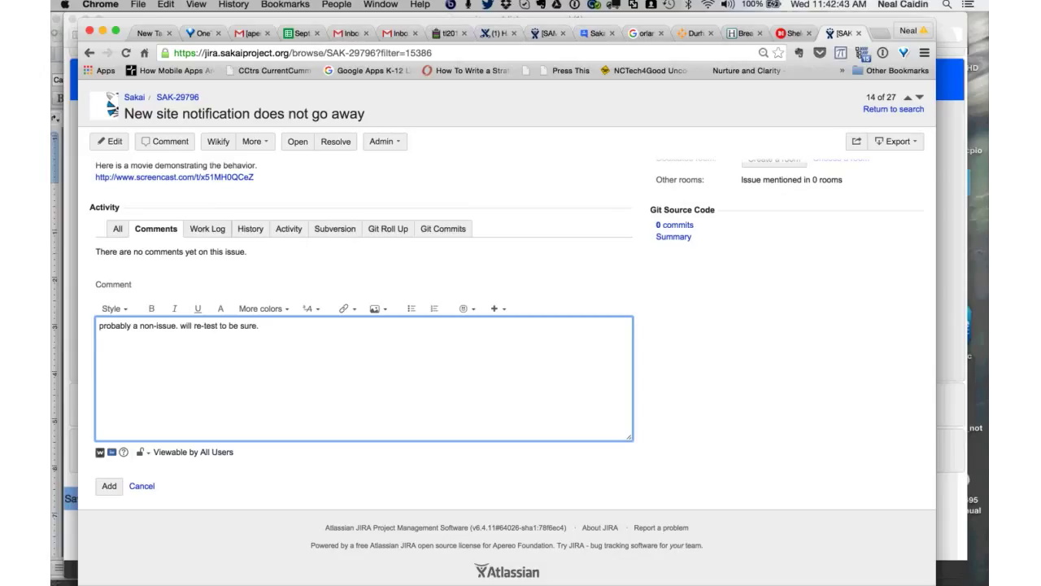
pyautogui.hotkey('ctrl', 'alt', 's')
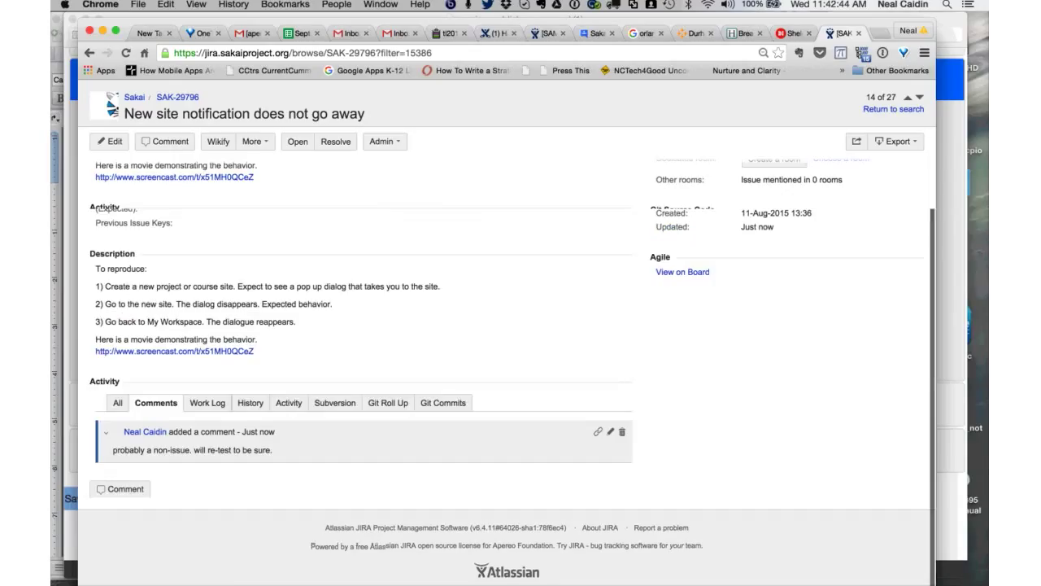
pyautogui.press('j')
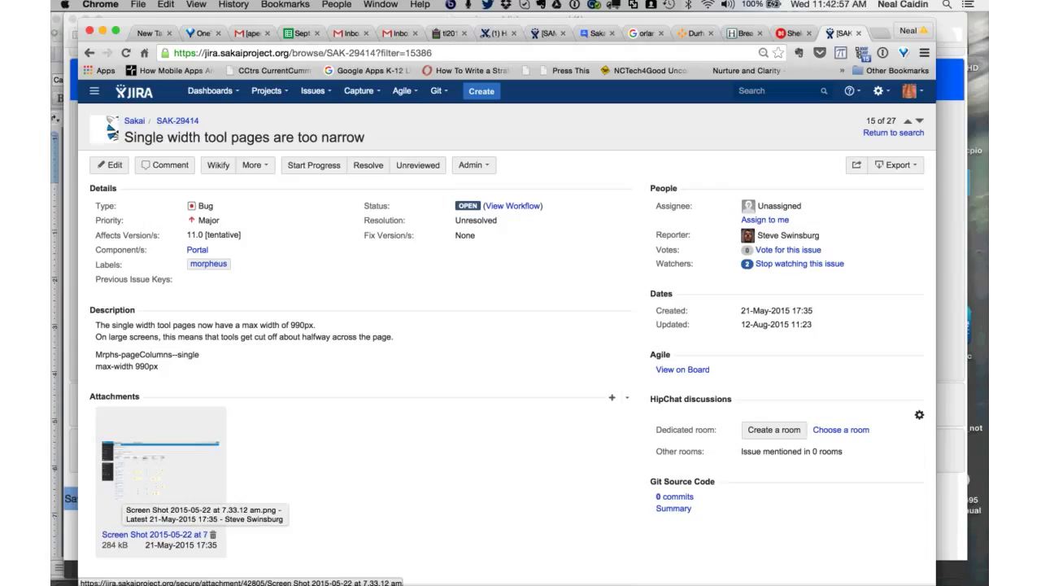
# - Check the attached screenshot, then label SAK-29414 qafunctest alongside morpheus
pyautogui.click(161, 471)
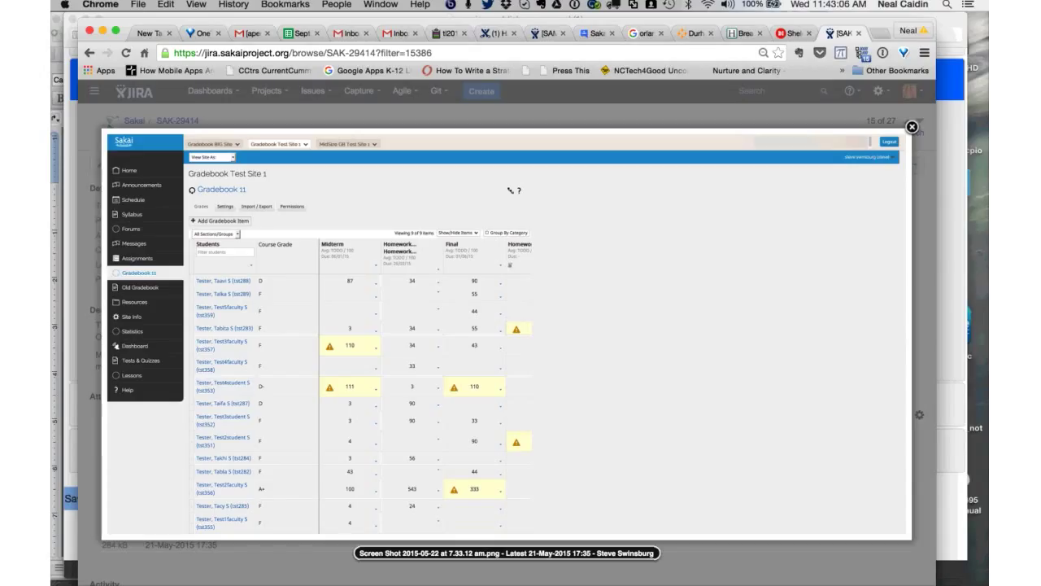
pyautogui.press('Escape')
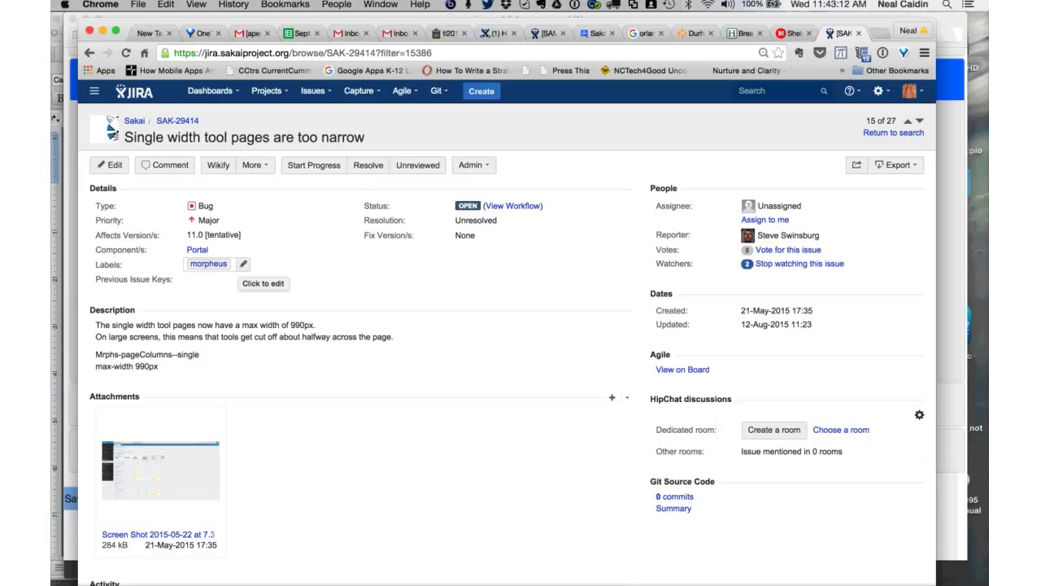
pyautogui.click(242, 264)
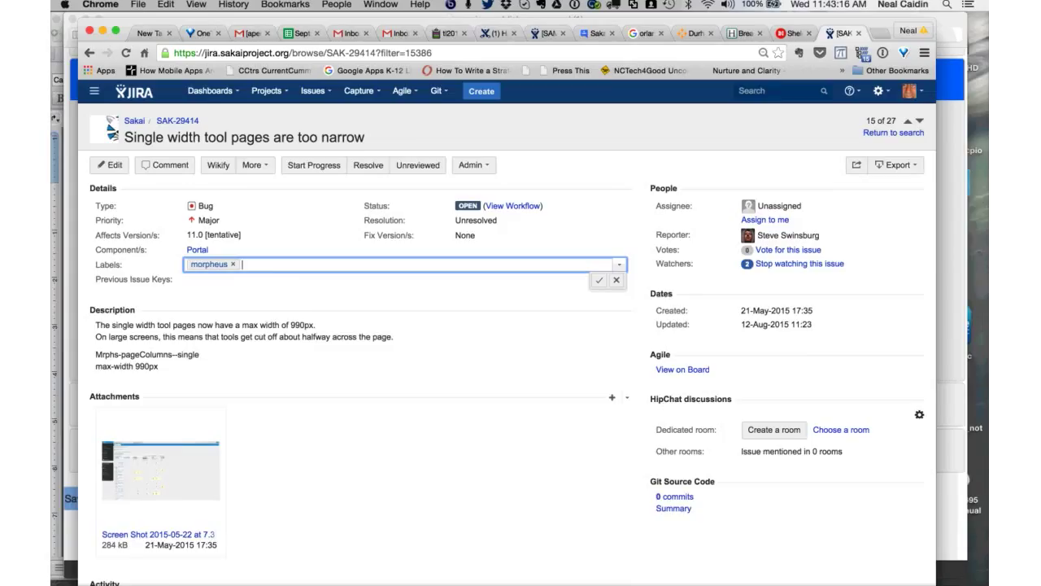
pyautogui.scroll(-2, 505, 326)
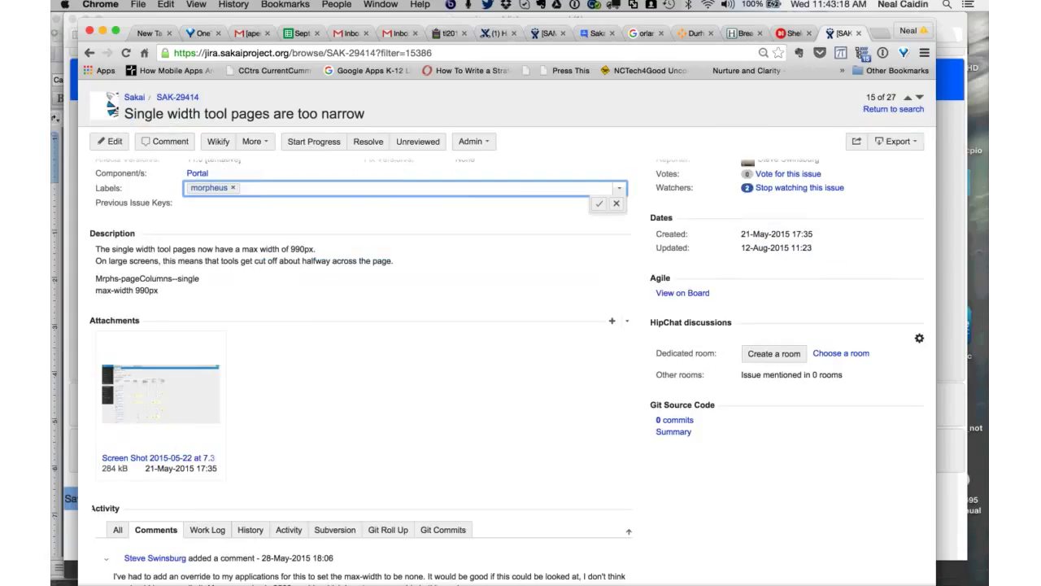
pyautogui.scroll(-3, 362, 366)
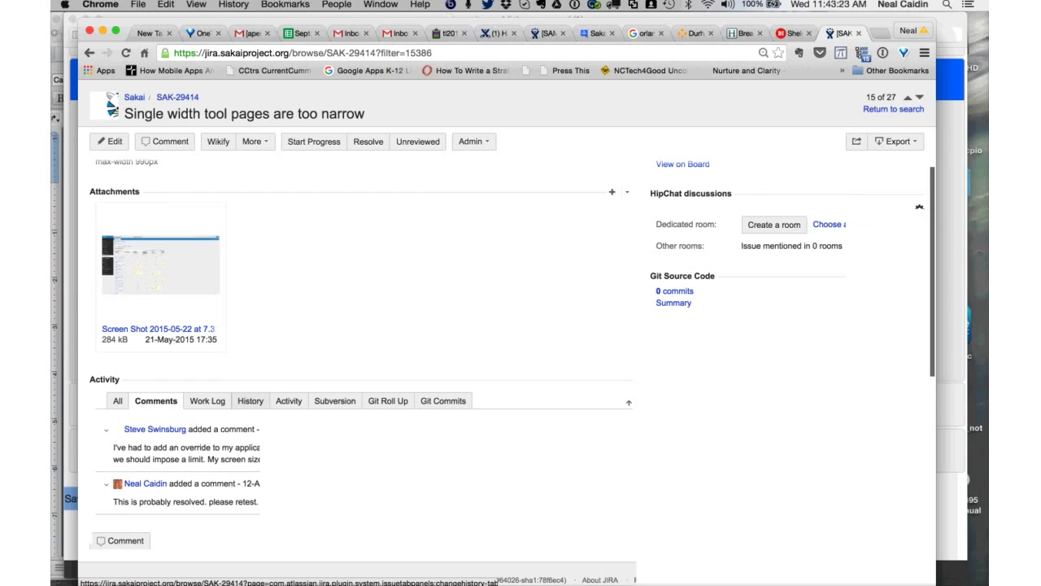
pyautogui.scroll(5, 362, 366)
pyautogui.write('qafun')
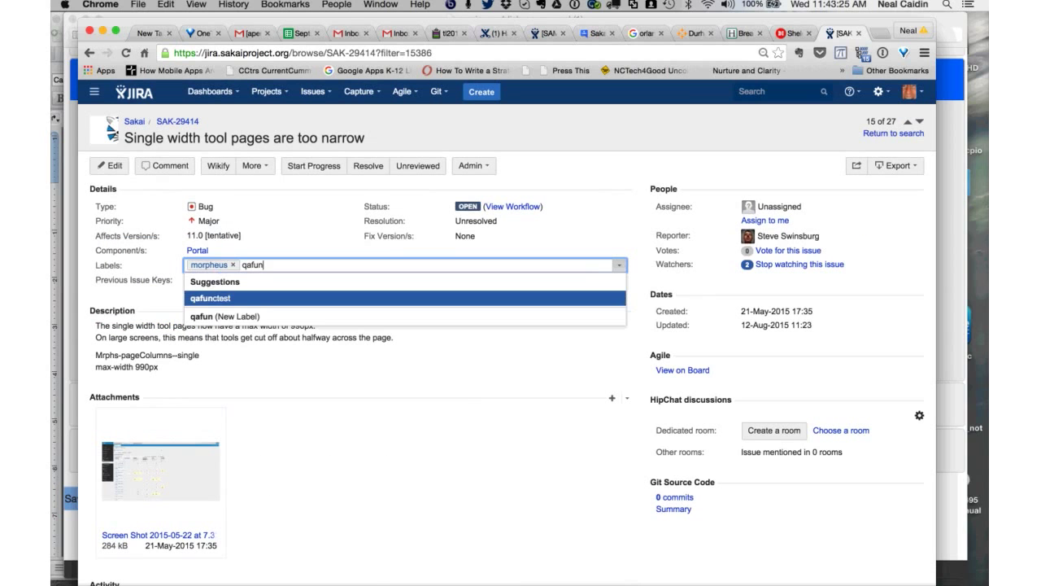
pyautogui.press('Return')
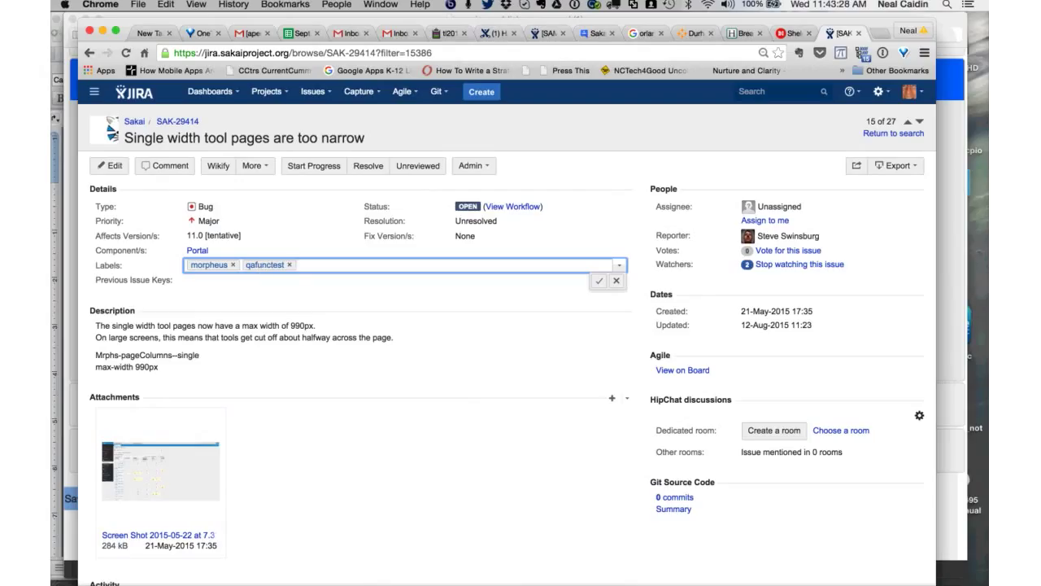
pyautogui.press('Return')
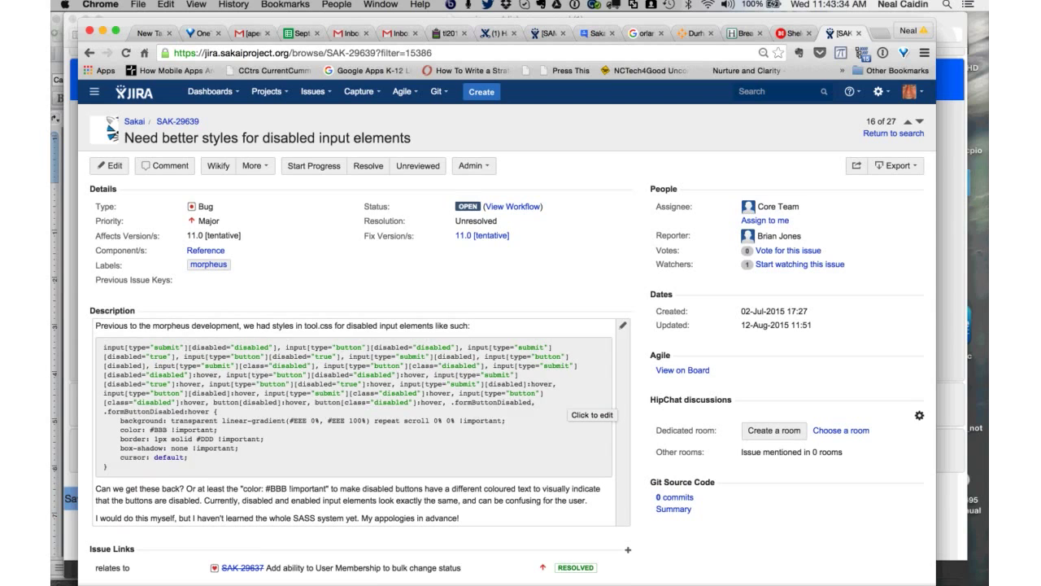
# - Read through SAK-29639's disabled input styling details, then advance to SAK-29255
pyautogui.scroll(-2, 520, 325)
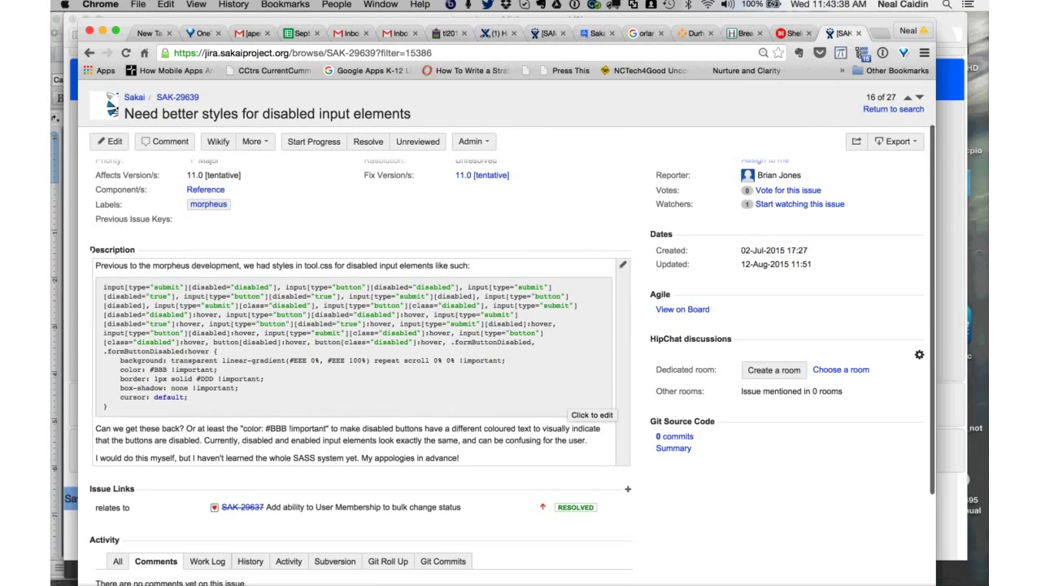
pyautogui.scroll(-1, 521, 366)
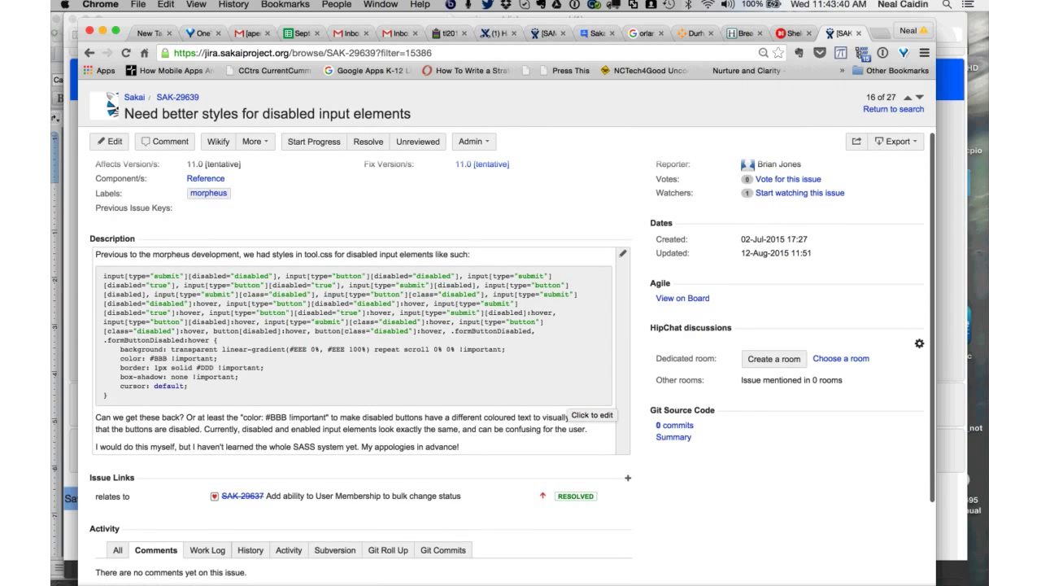
pyautogui.scroll(-1, 521, 366)
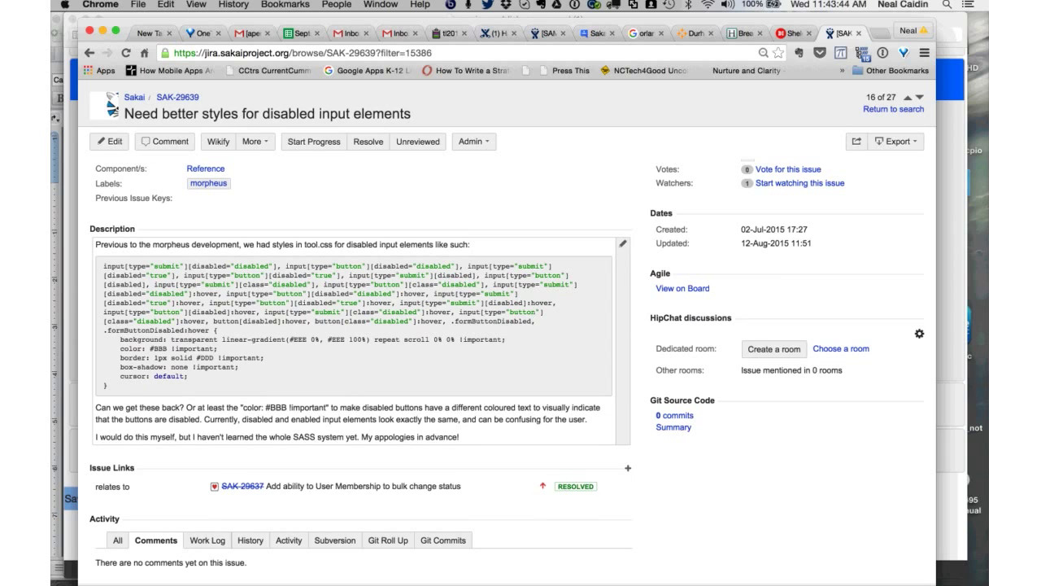
pyautogui.scroll(-1, 521, 366)
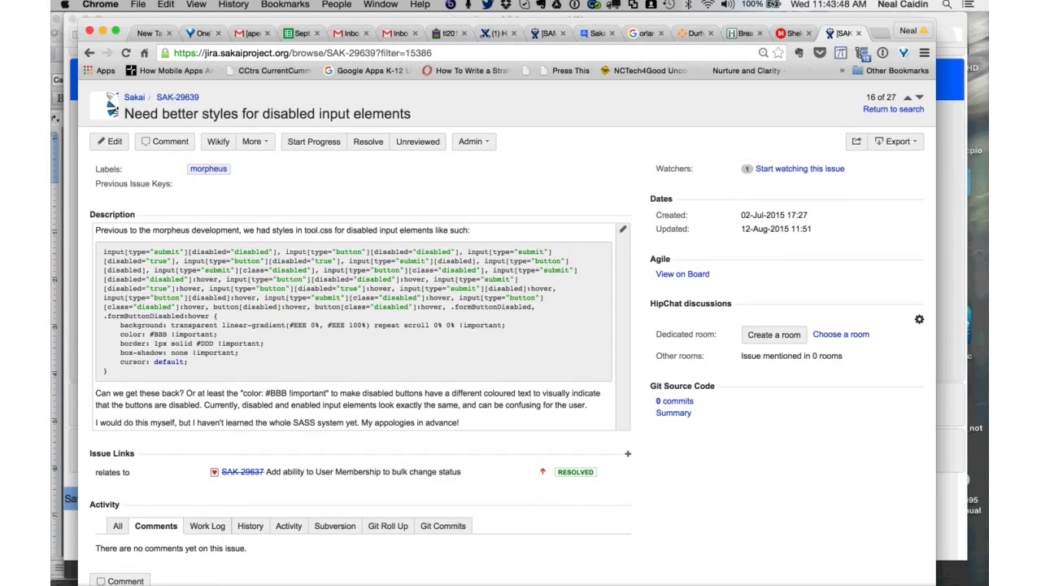
pyautogui.scroll(2, 521, 366)
pyautogui.scroll(-1, 521, 326)
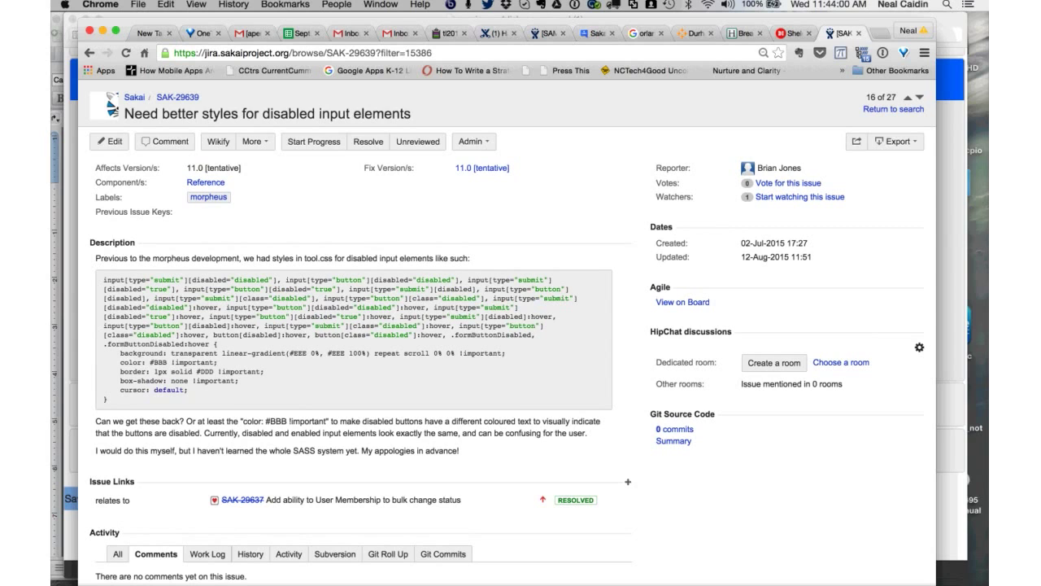
pyautogui.scroll(2, 358, 366)
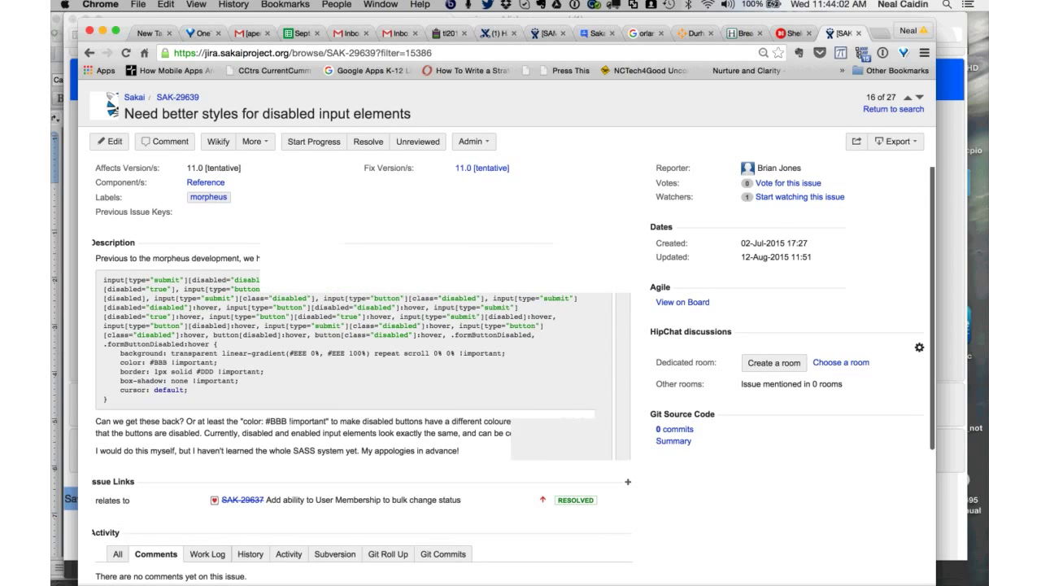
pyautogui.scroll(3, 395, 392)
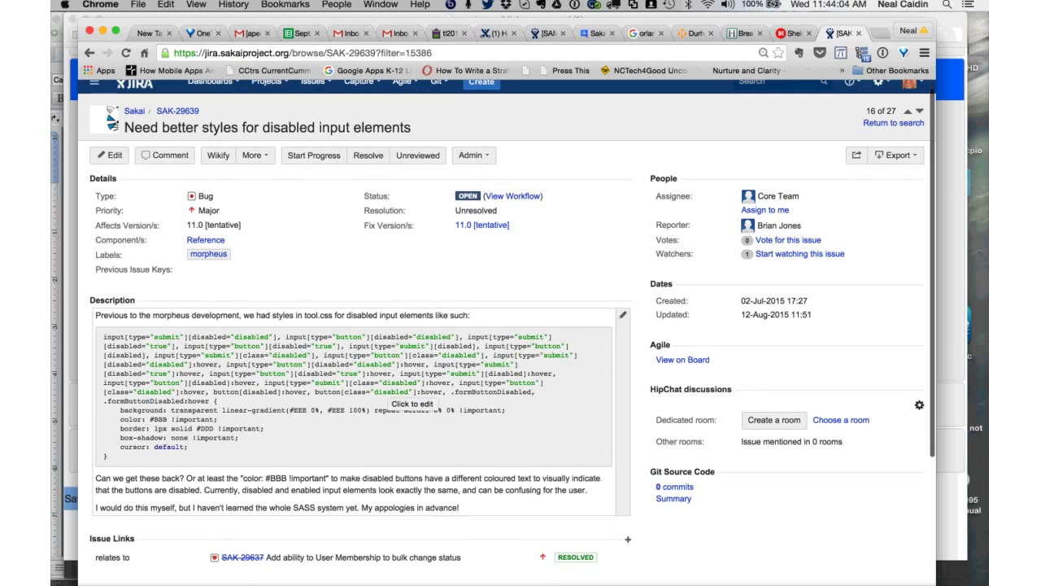
pyautogui.scroll(-1, 395, 392)
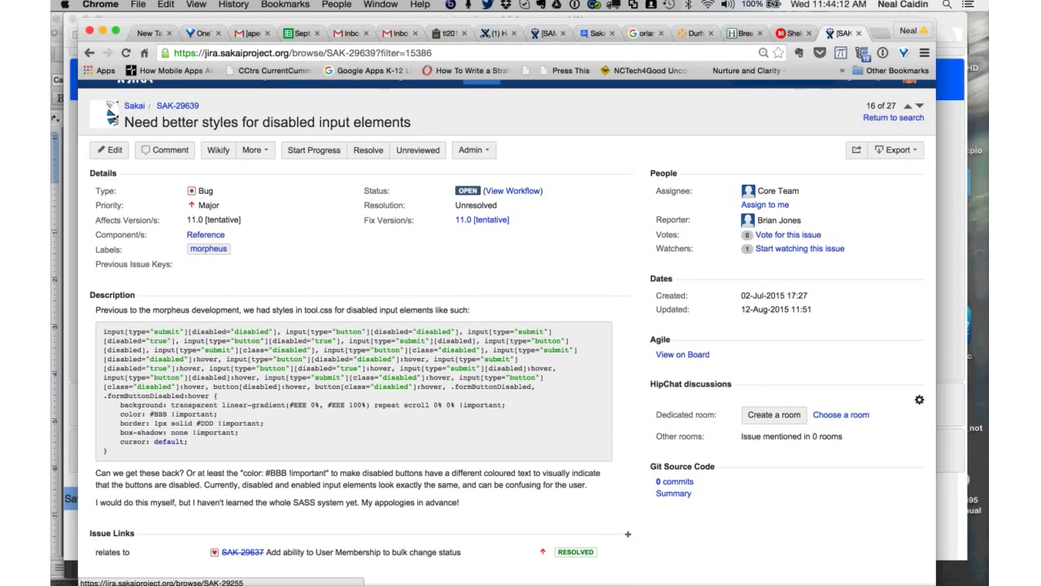
pyautogui.press('j')
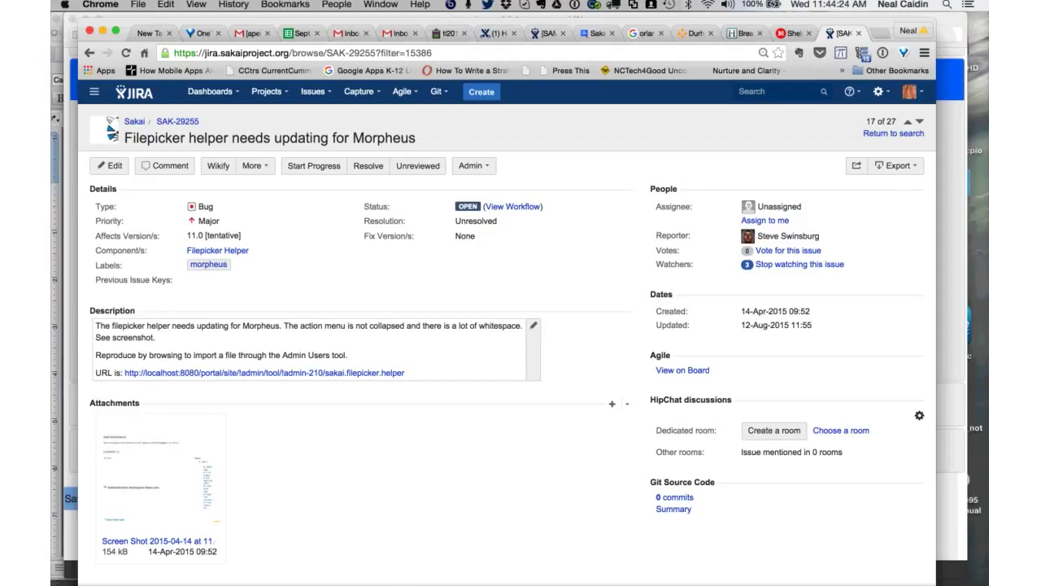
pyautogui.scroll(-2, 176, 422)
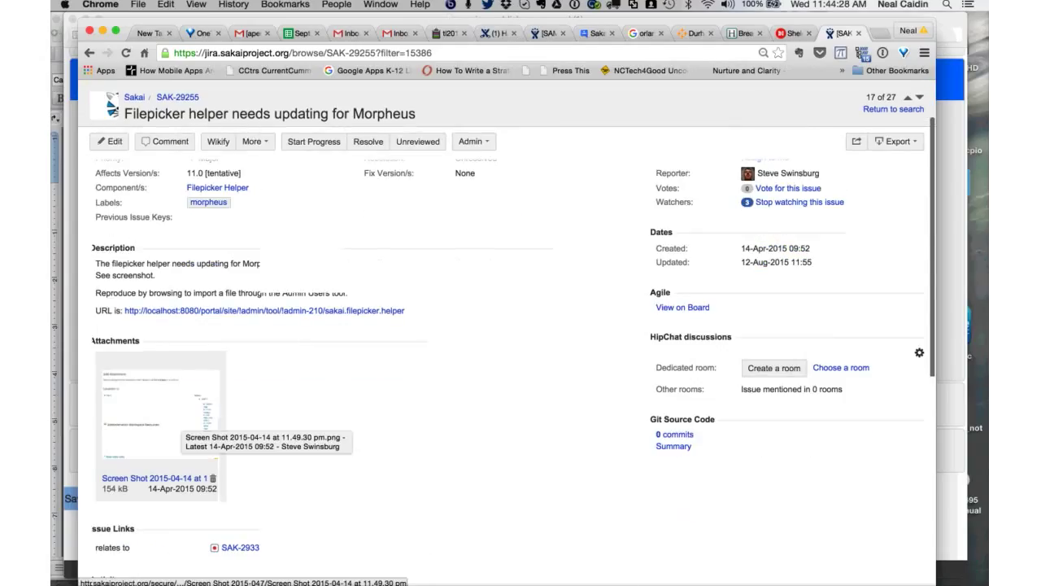
pyautogui.scroll(2, 176, 423)
pyautogui.click(176, 423)
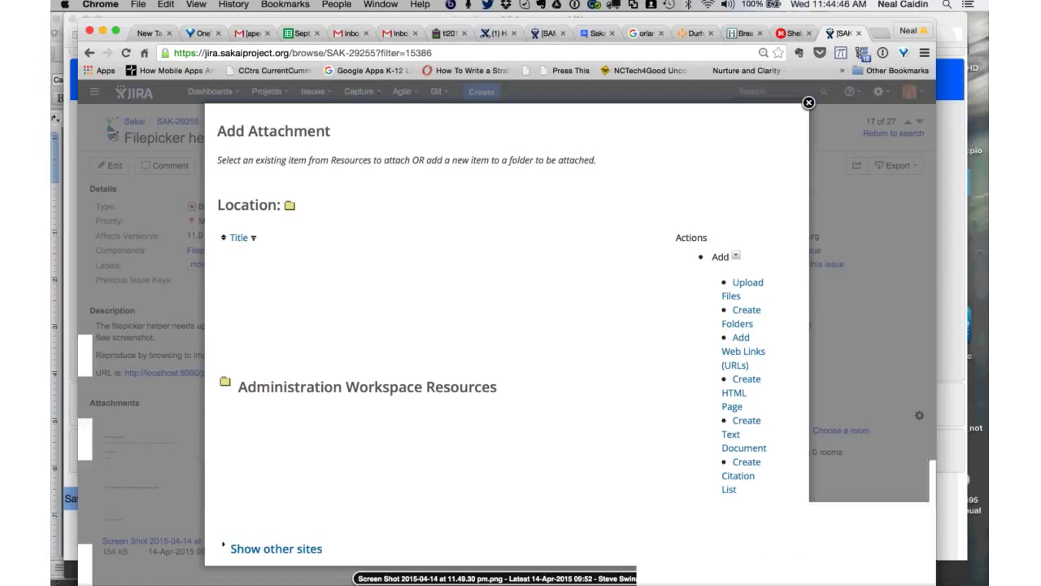
pyautogui.press('Escape')
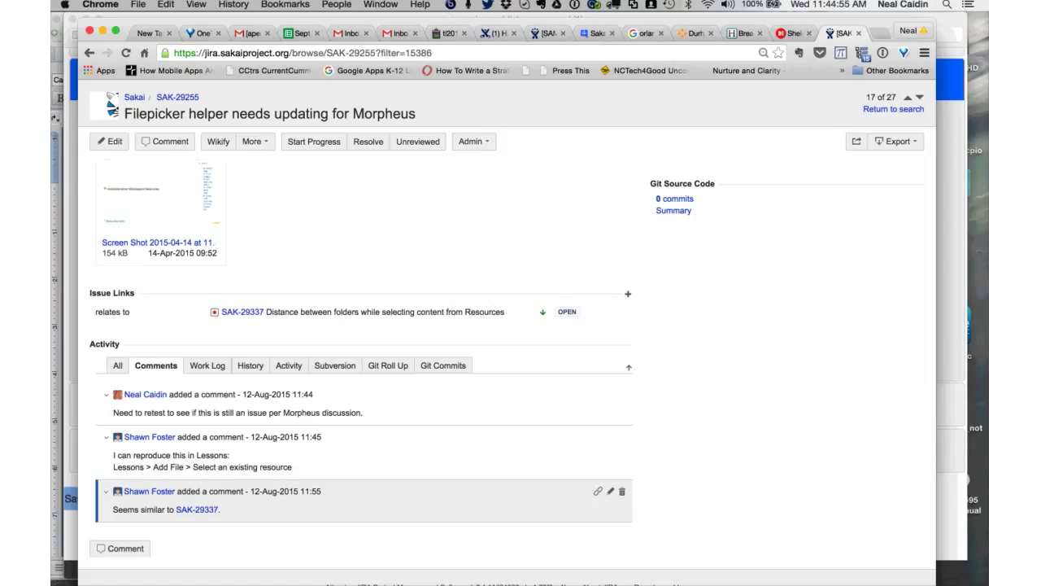
pyautogui.rightClick(204, 509)
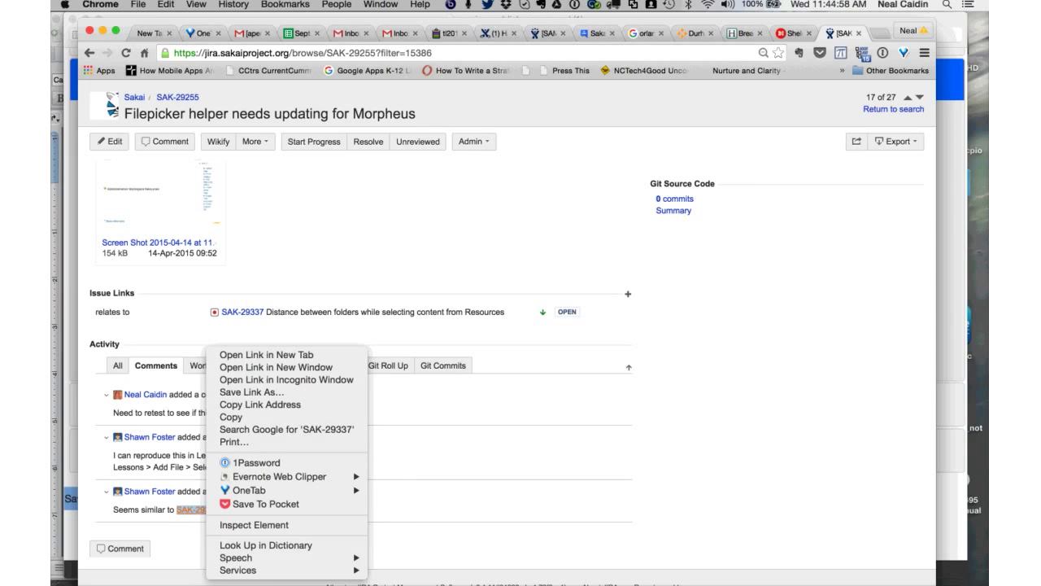
pyautogui.click(276, 367)
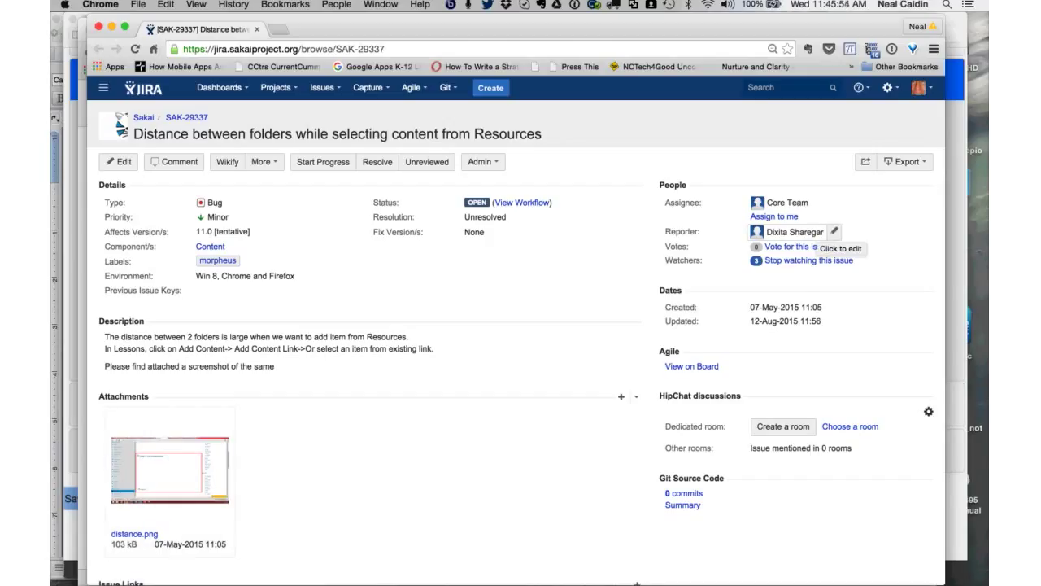
pyautogui.moveTo(813, 235)
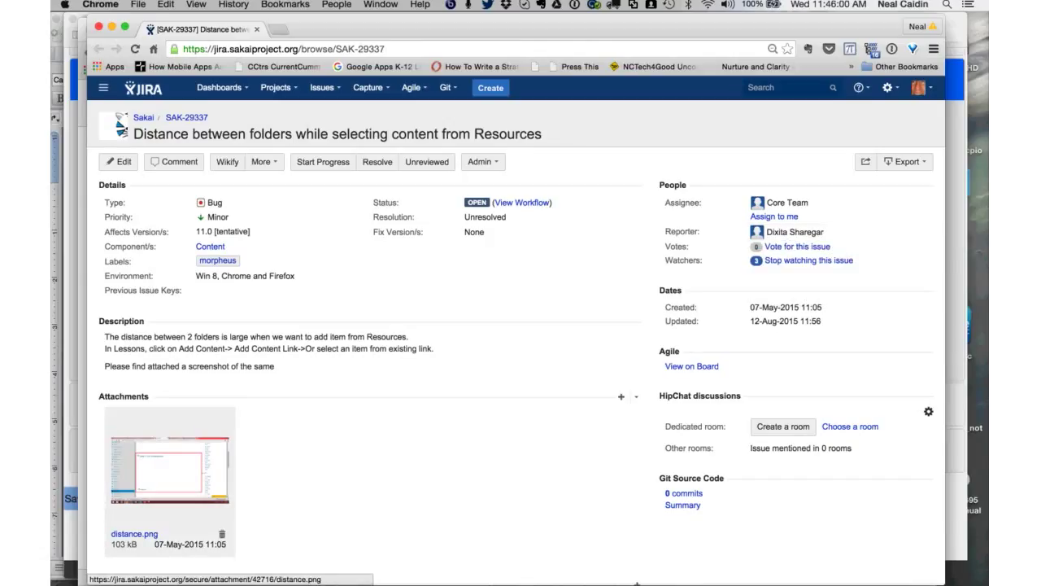
pyautogui.click(169, 471)
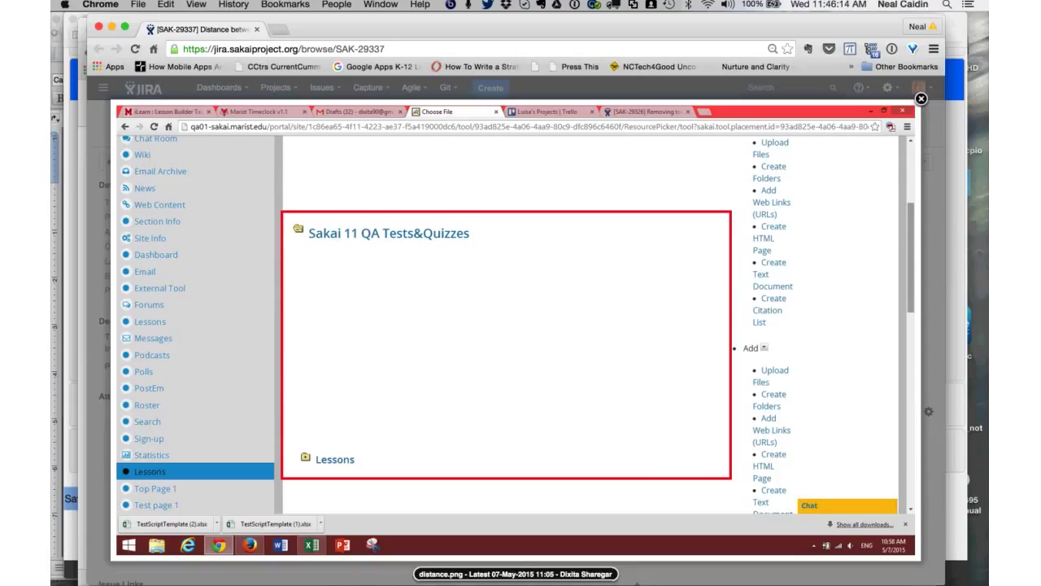
pyautogui.press('Escape')
pyautogui.press('super+grave')
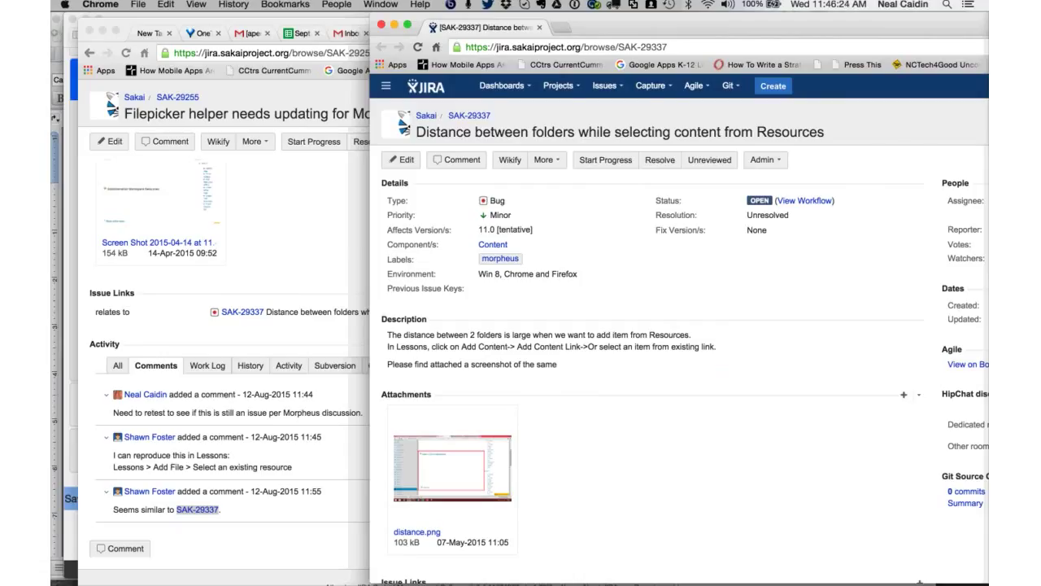
pyautogui.press('super+w')
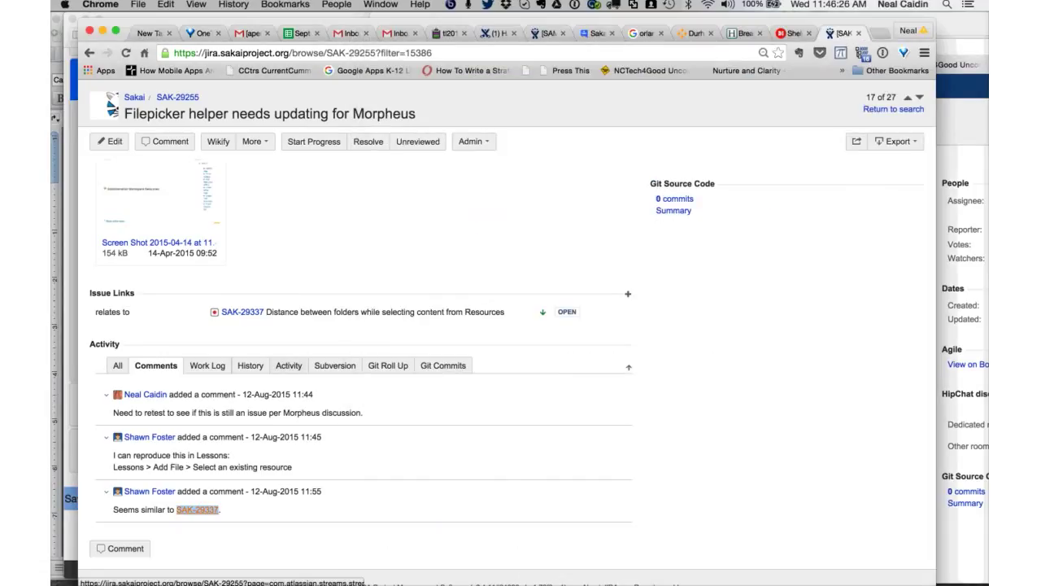